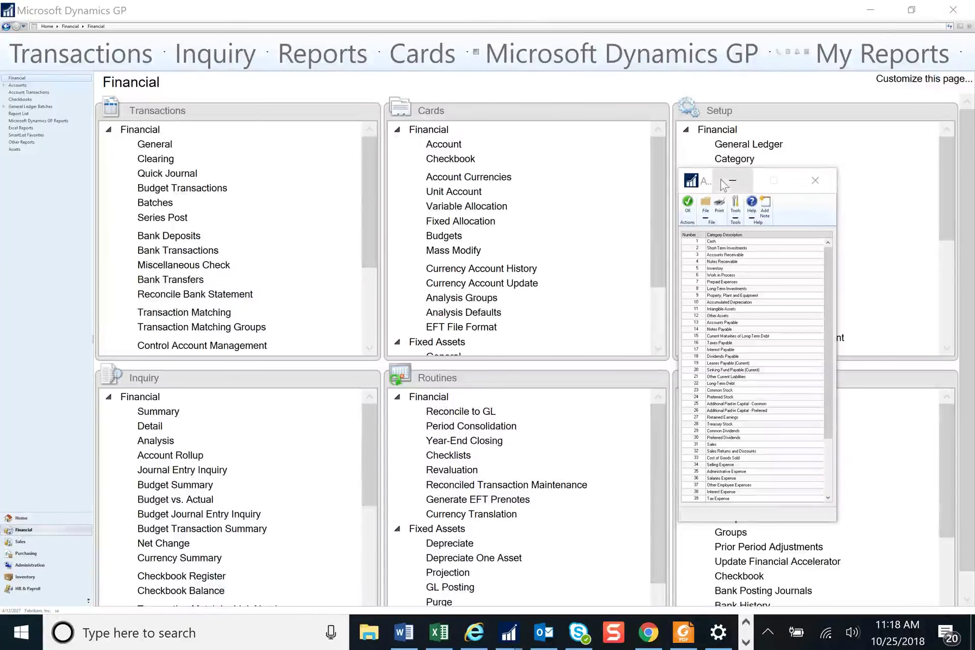
- Move the account category window around the page and review its list of categories through to the last entry
left_click_drag(716, 178, 550, 164)
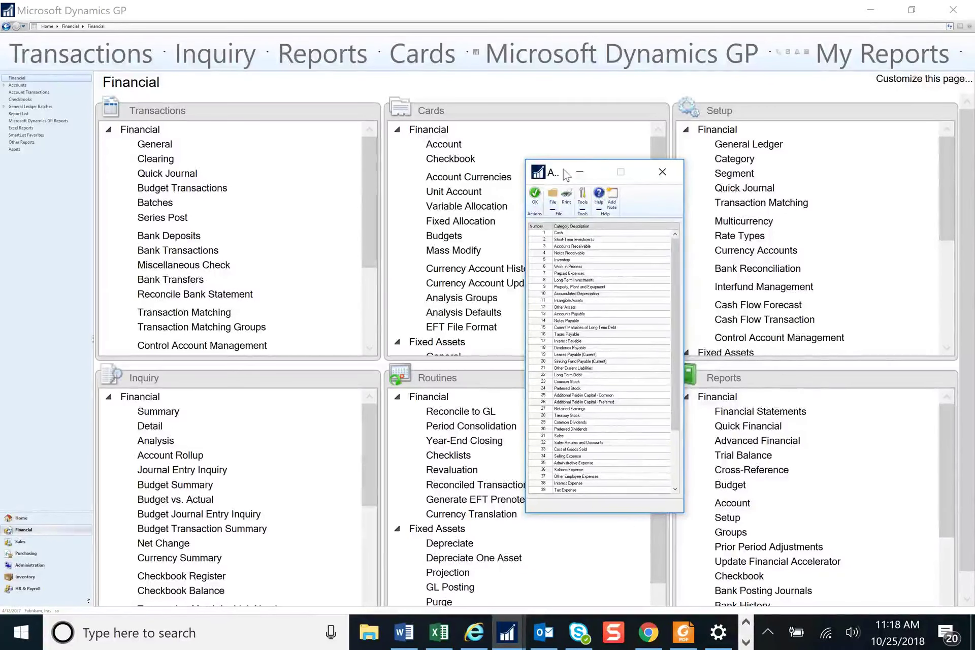
left_click_drag(559, 174, 700, 181)
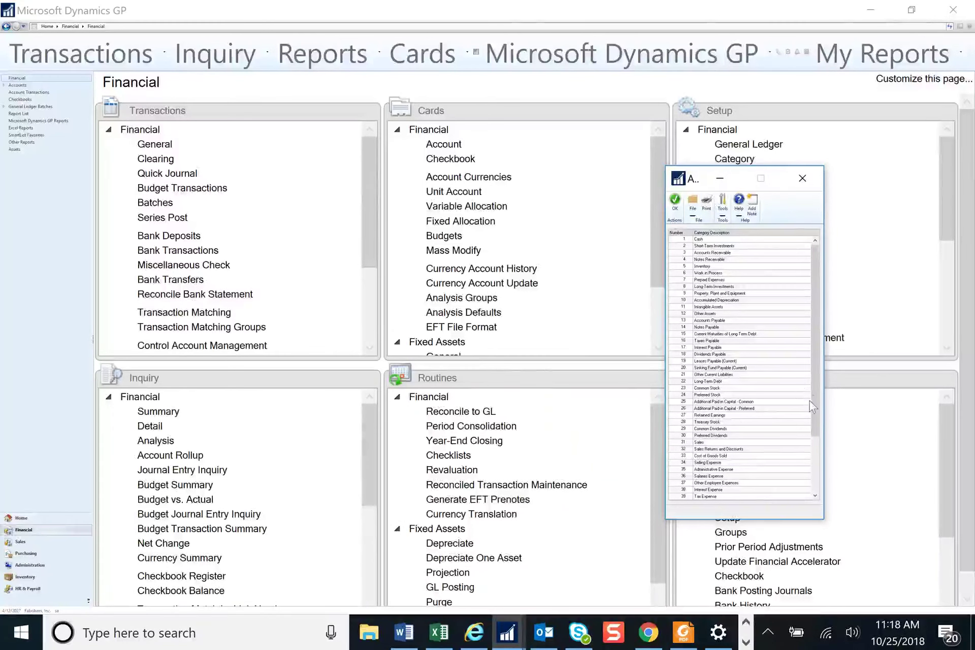
left_click_drag(815, 413, 817, 469)
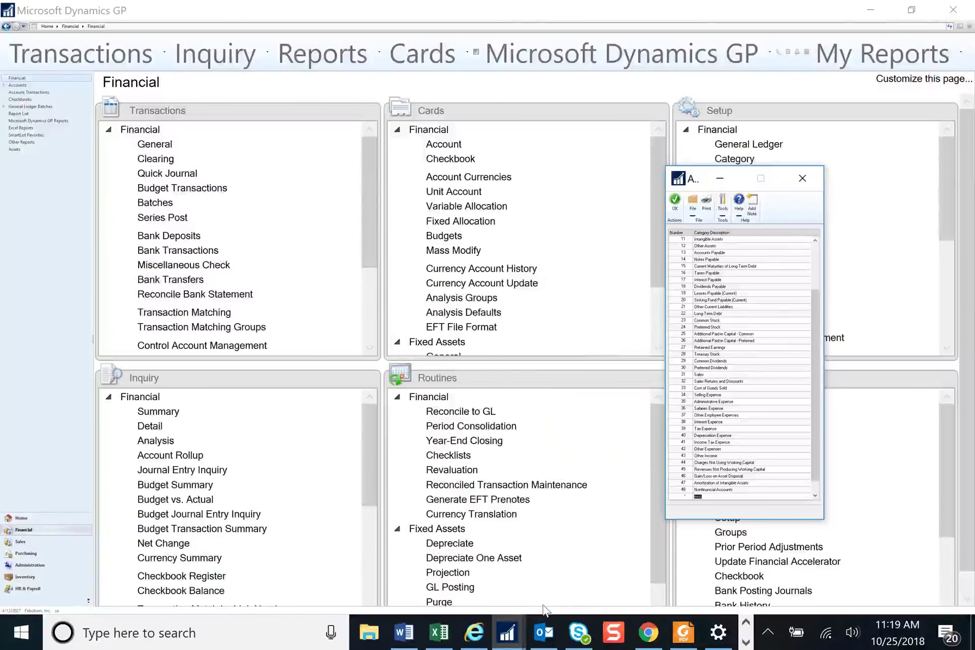
mouse_move(513, 625)
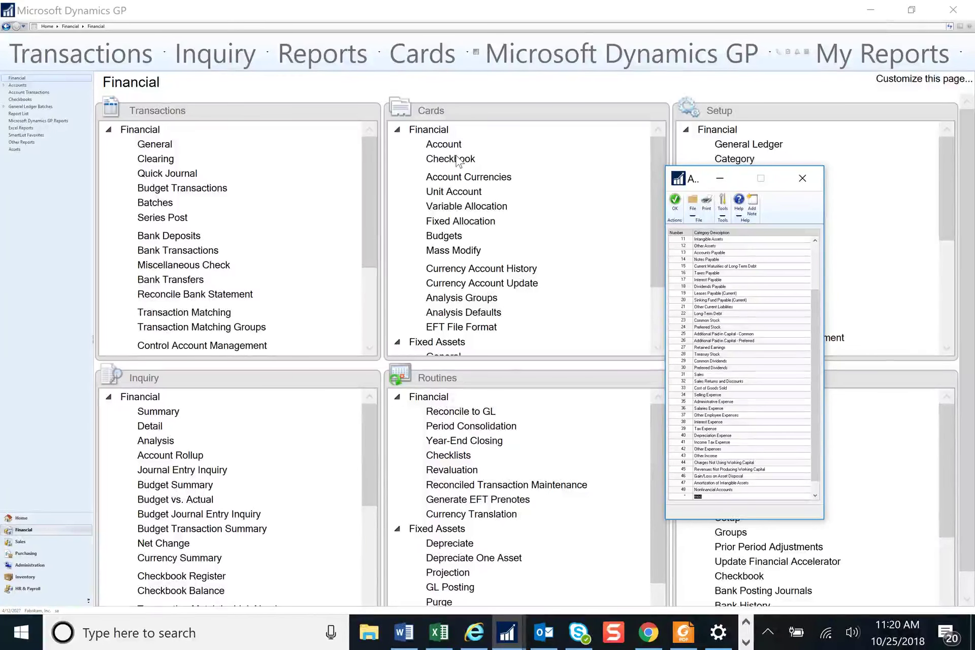
- Open the financial Account card on the first account record and look up its category
left_click(459, 161)
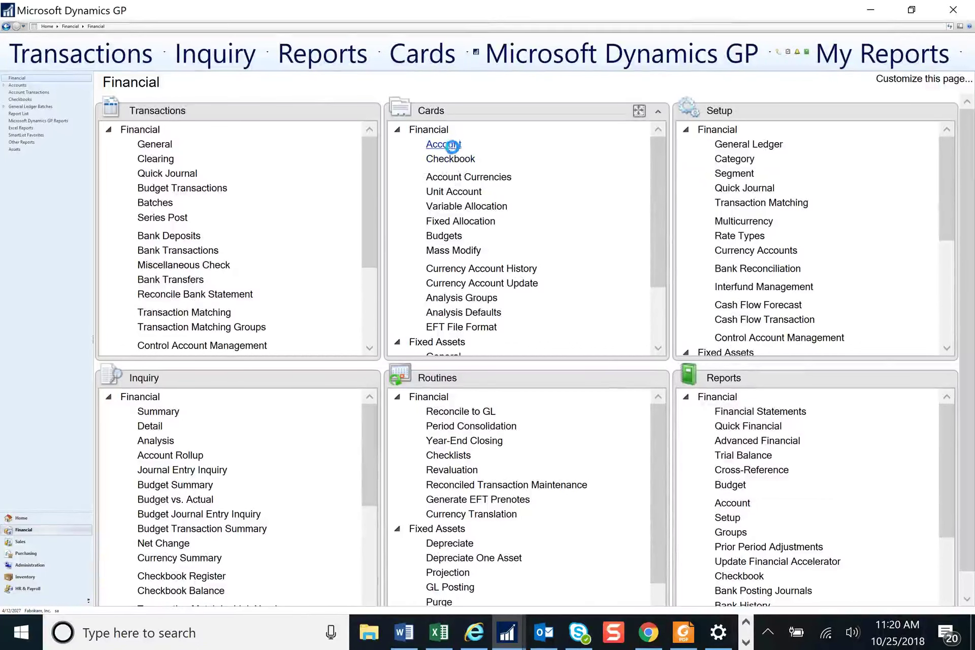
left_click(446, 144)
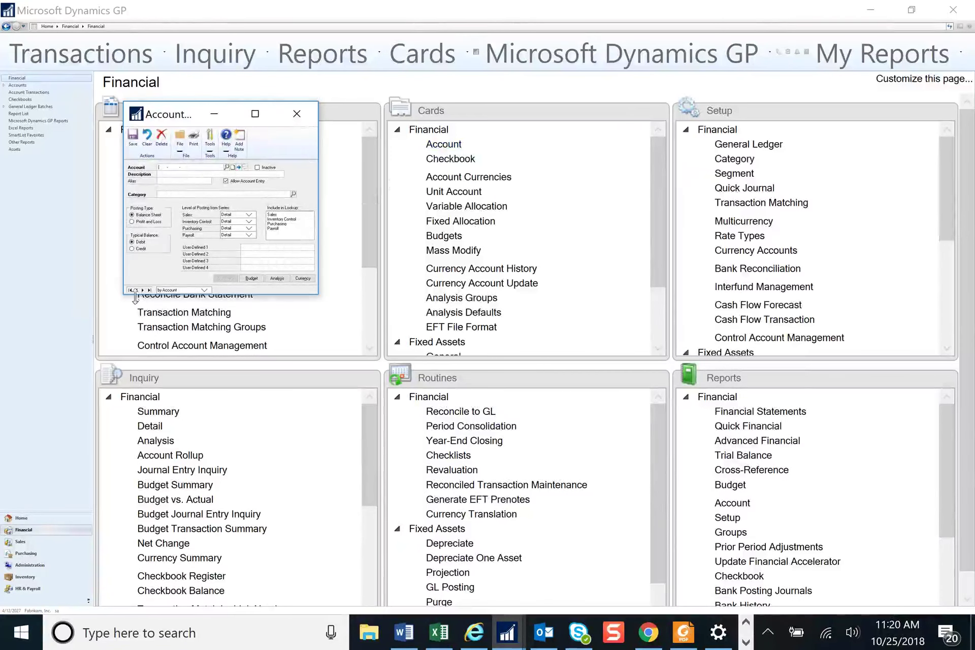
left_click(131, 291)
left_click(293, 194)
- Review the category list from start to end, start a new row after the misc category, and close the category window
scroll(723, 284, "down", 5)
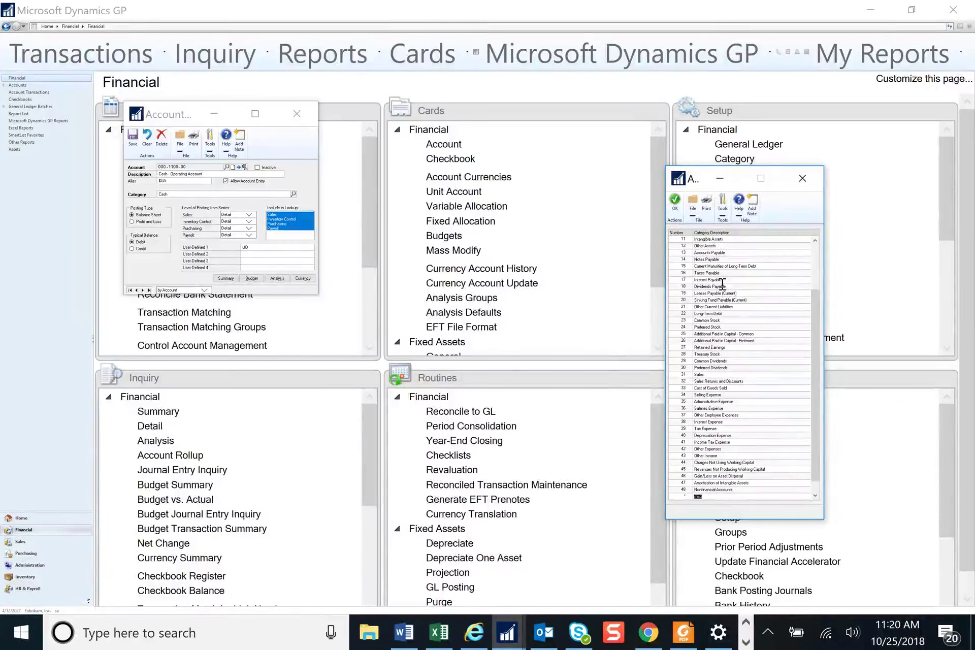
key("ctrl+Home")
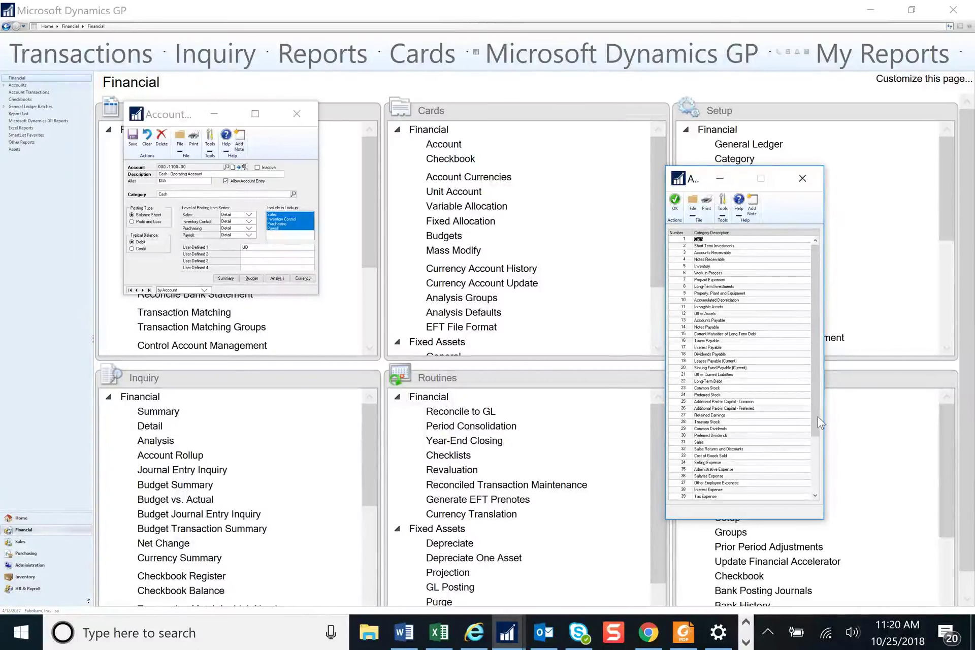
left_click_drag(816, 431, 823, 482)
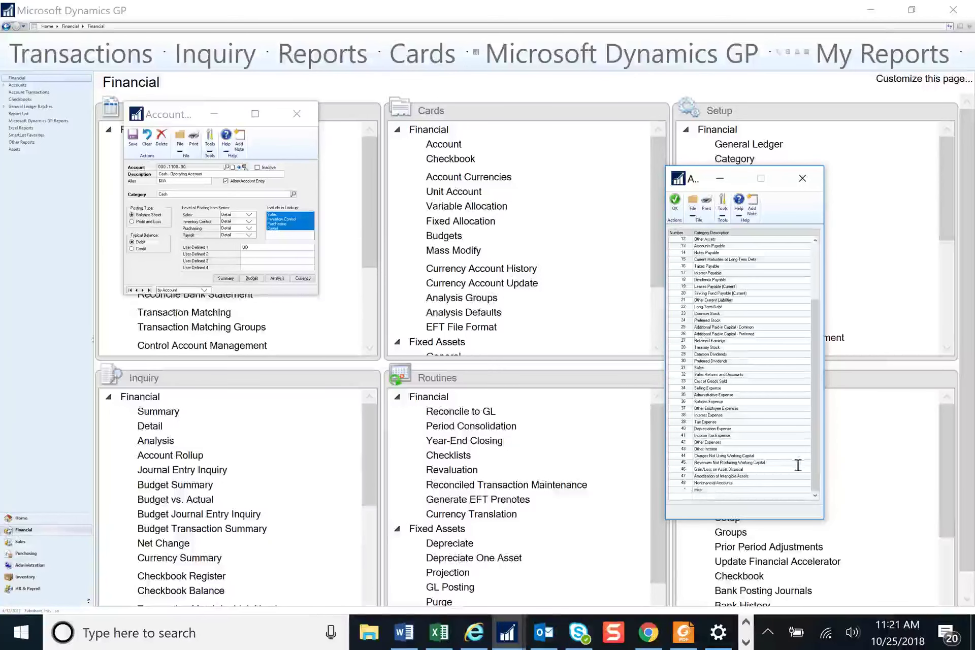
double_click(700, 490)
key("Tab")
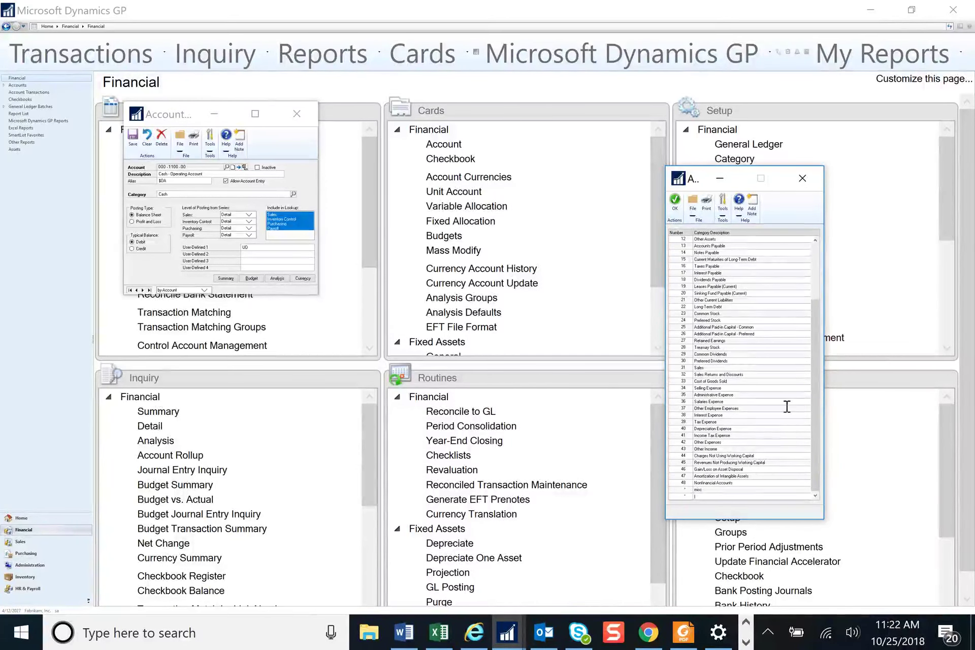
left_click(802, 179)
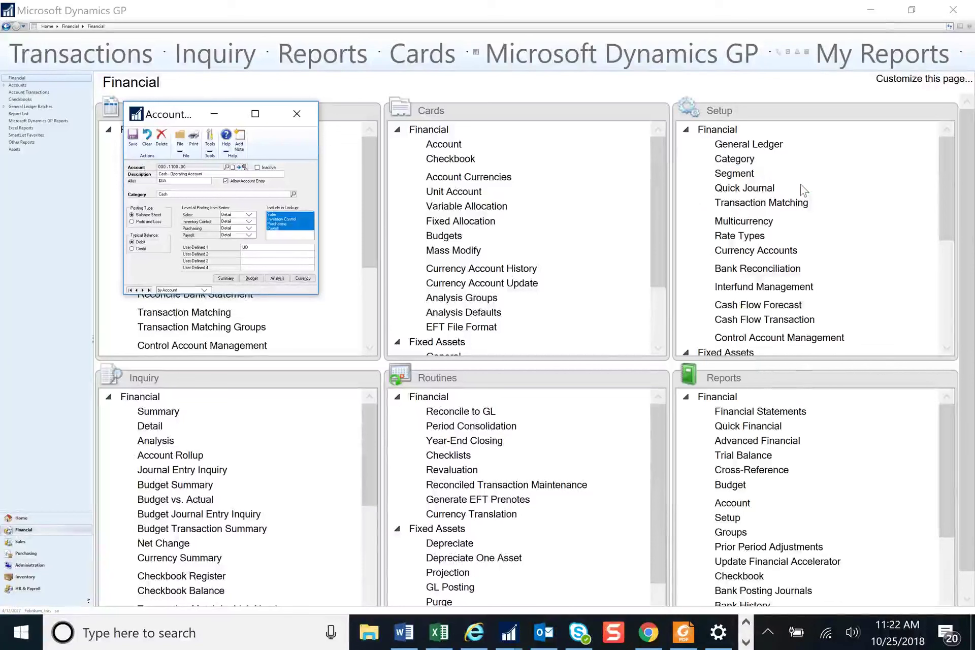
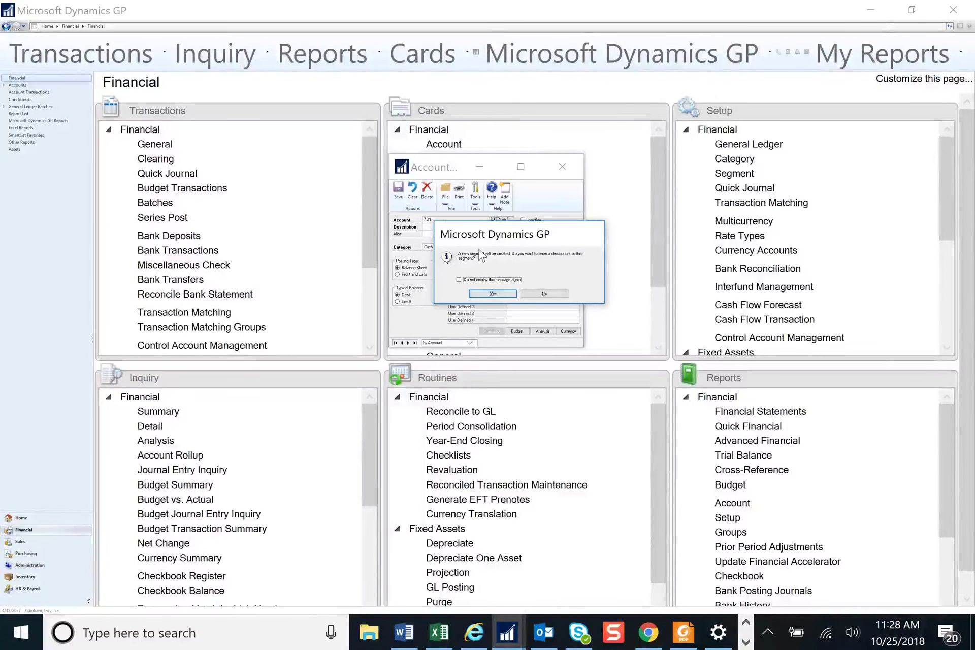
- Discard the new account entry without describing its new segment, and display the first account record
left_click(544, 294)
left_click(412, 190)
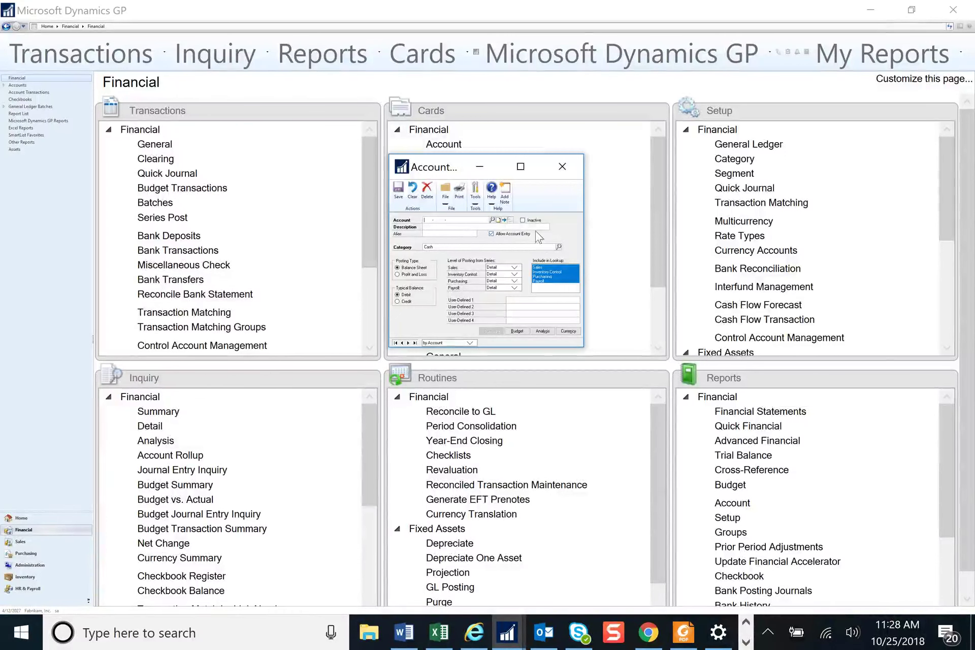
left_click(395, 344)
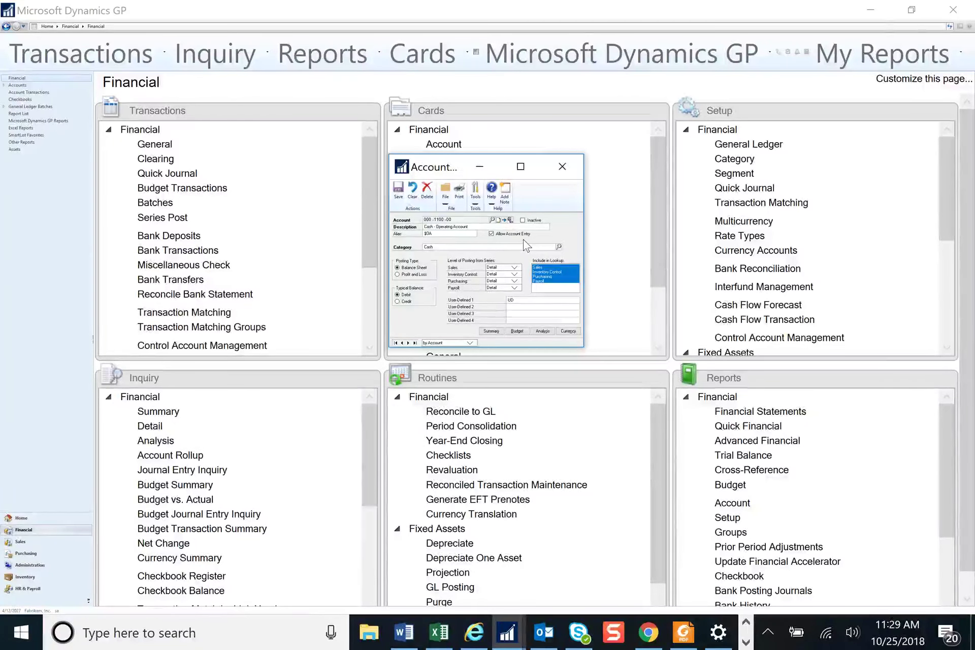
- Turn Allow Account Entry off and back on for the Cash - Operating Account, and clear the account form
left_click(491, 235)
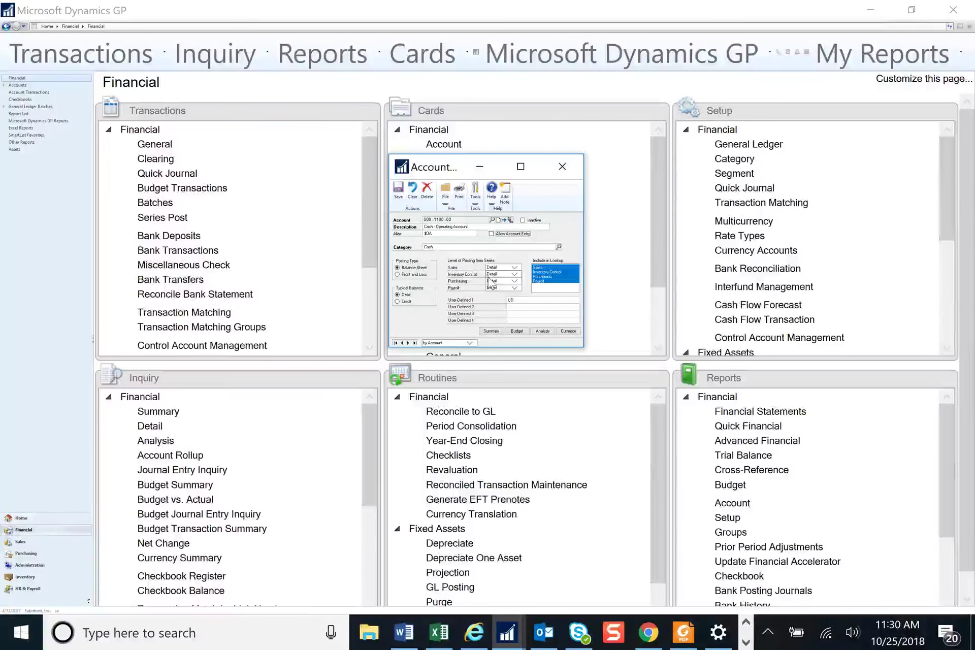
left_click(491, 233)
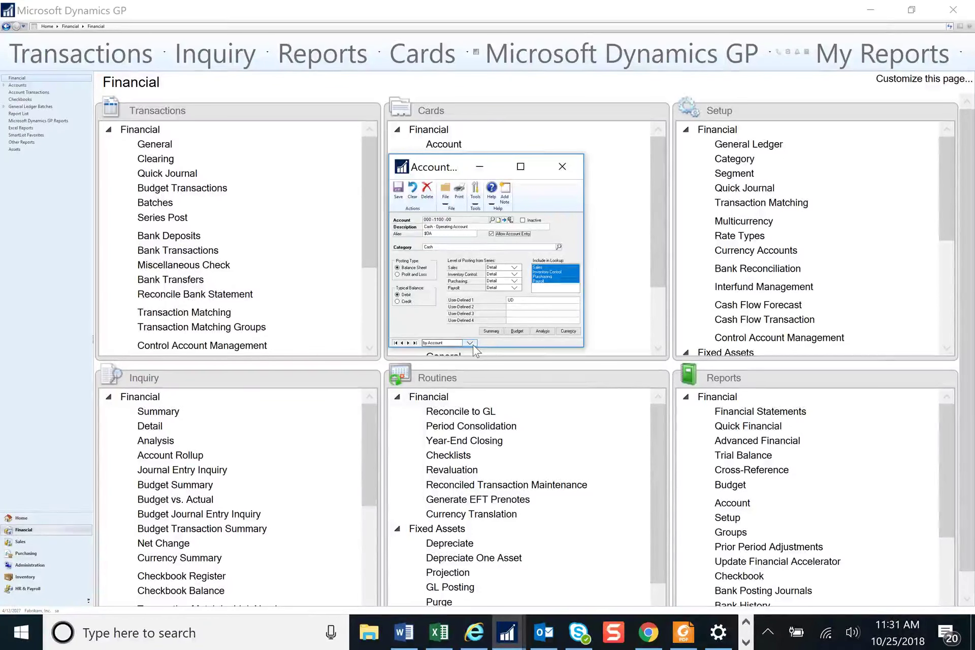
left_click(412, 191)
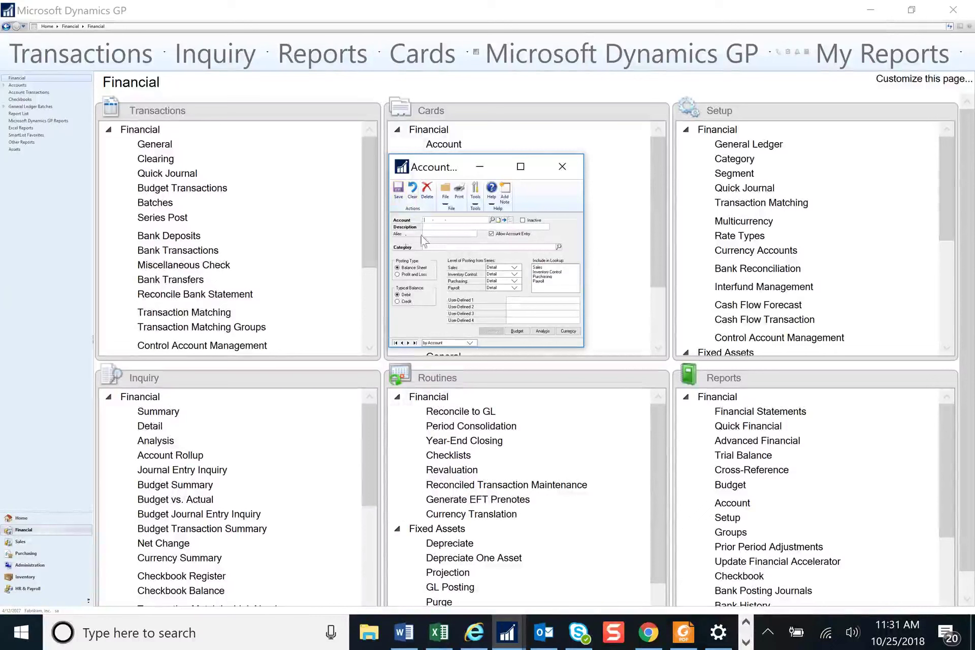
- Open the account number lookup and browse the posting accounts from segment 000 through segments 200 and 300
left_click(492, 221)
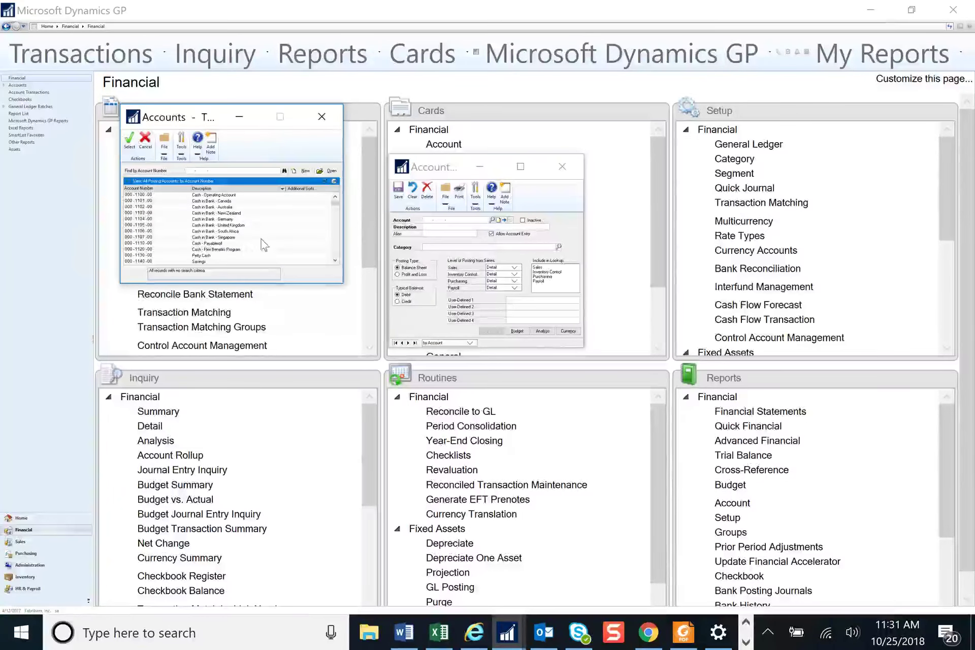
scroll(338, 233, "down", 15)
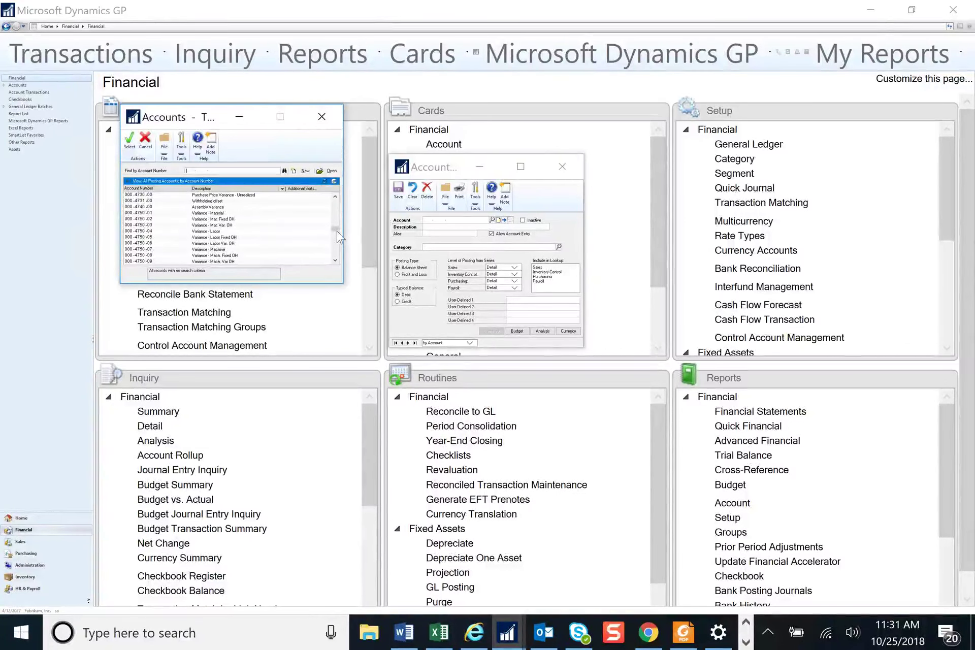
left_click_drag(336, 229, 337, 243)
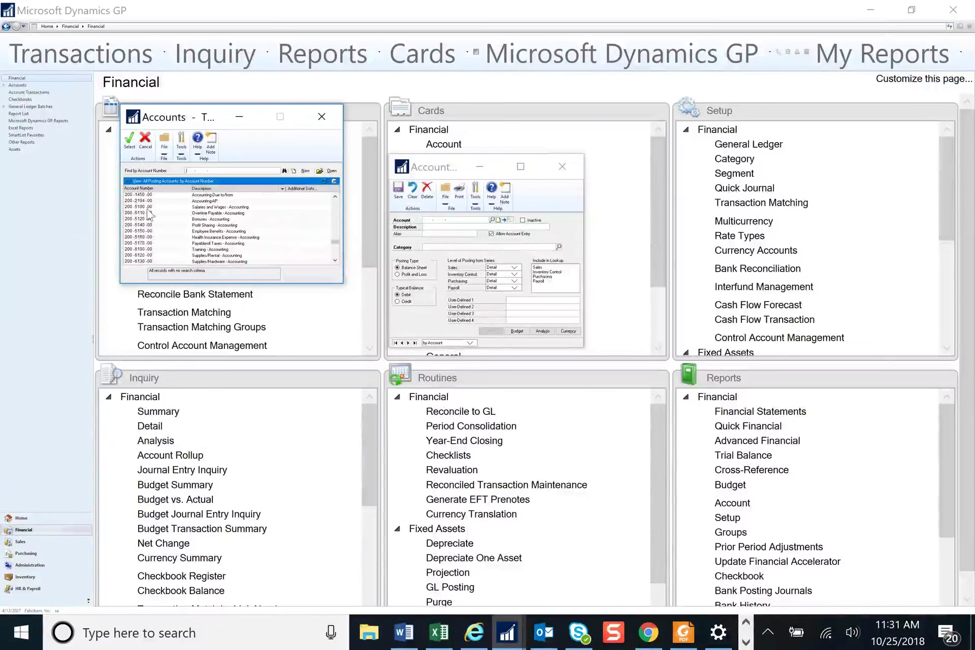
scroll(335, 256, "down", 20)
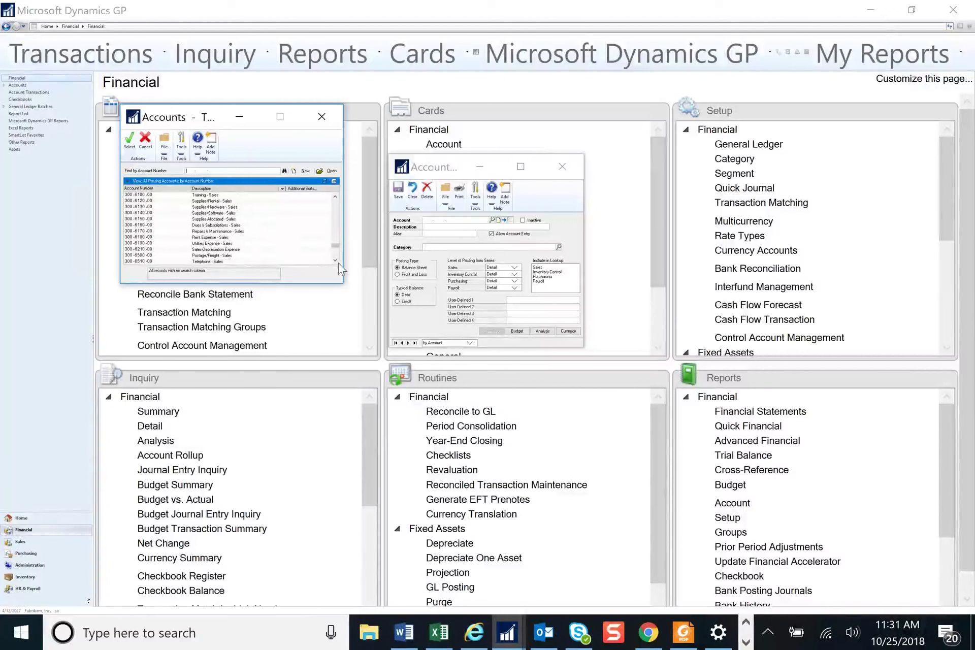
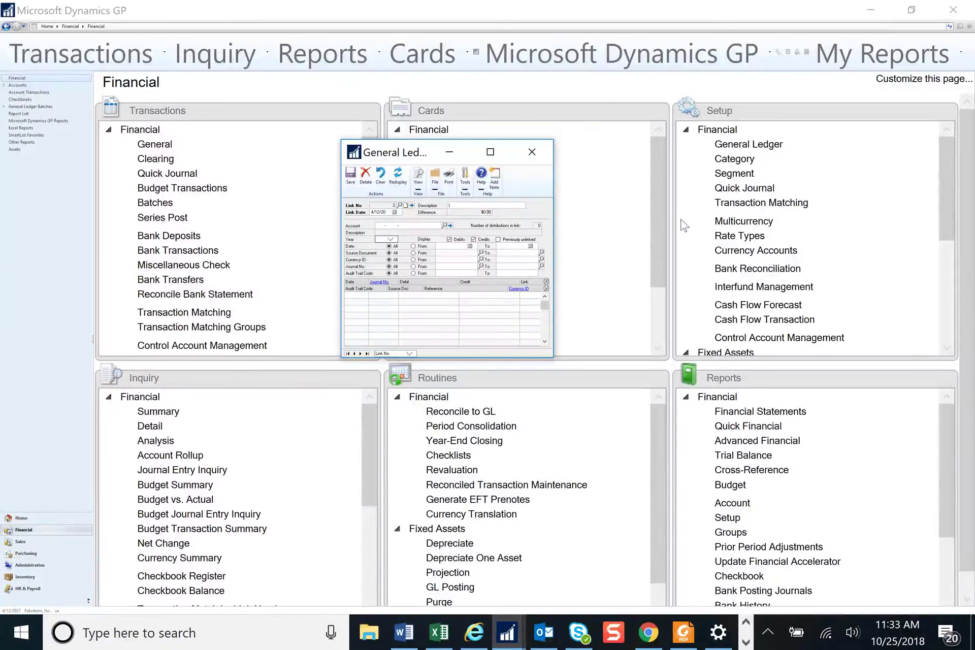
- Load link number 1 in the General Ledger transaction matching window
double_click(386, 205)
type("1")
key("Tab")
- Set the matching account to 000-1360-01 and the year to 2017 to list its transactions
left_click(381, 226)
type("00")
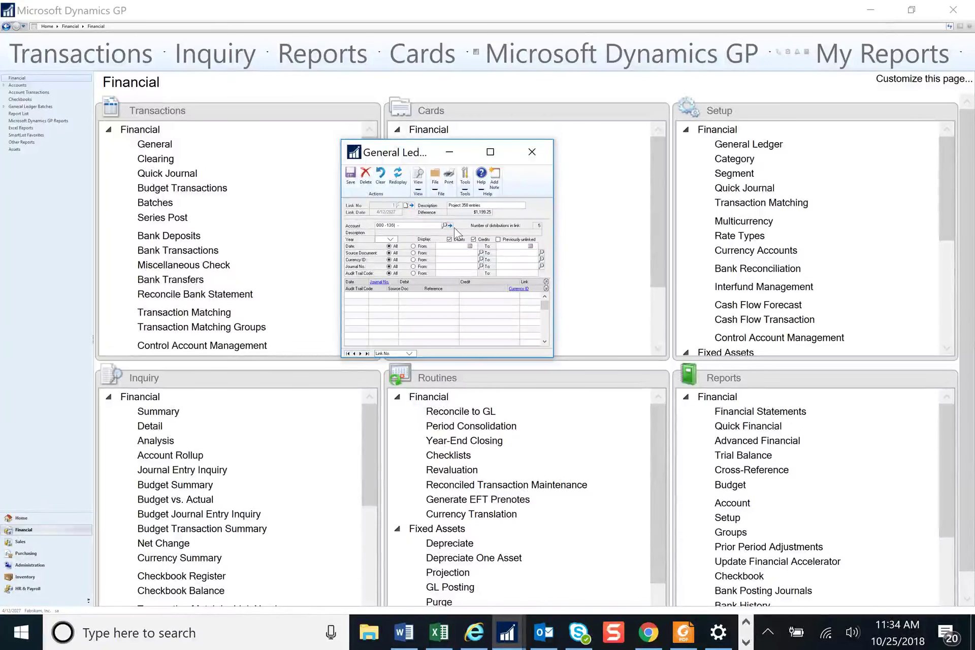
type("0 -1360 -01")
key("Tab")
left_click(390, 239)
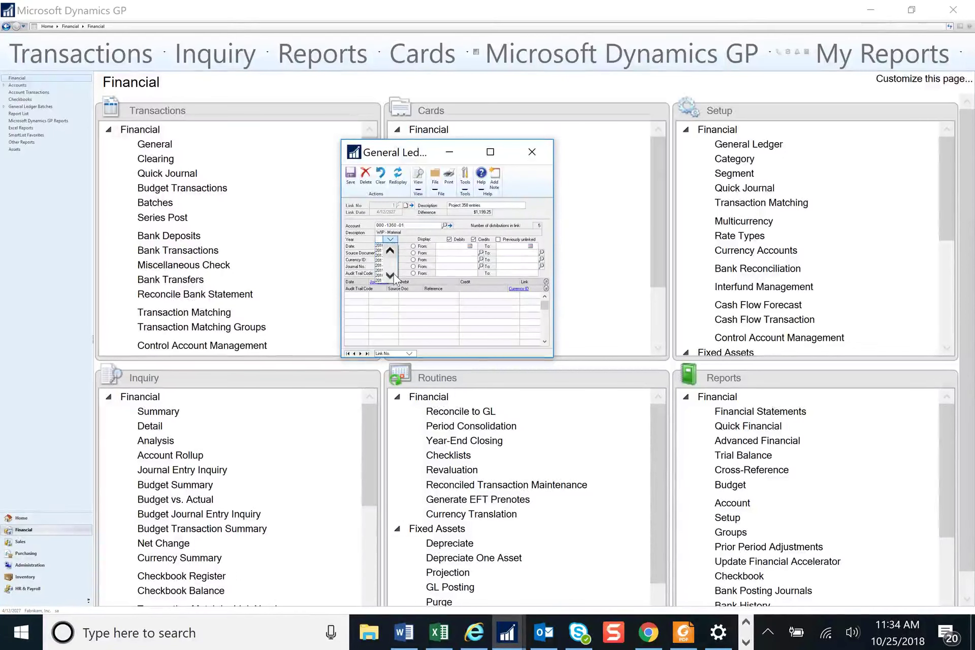
left_click(393, 279)
left_click(380, 276)
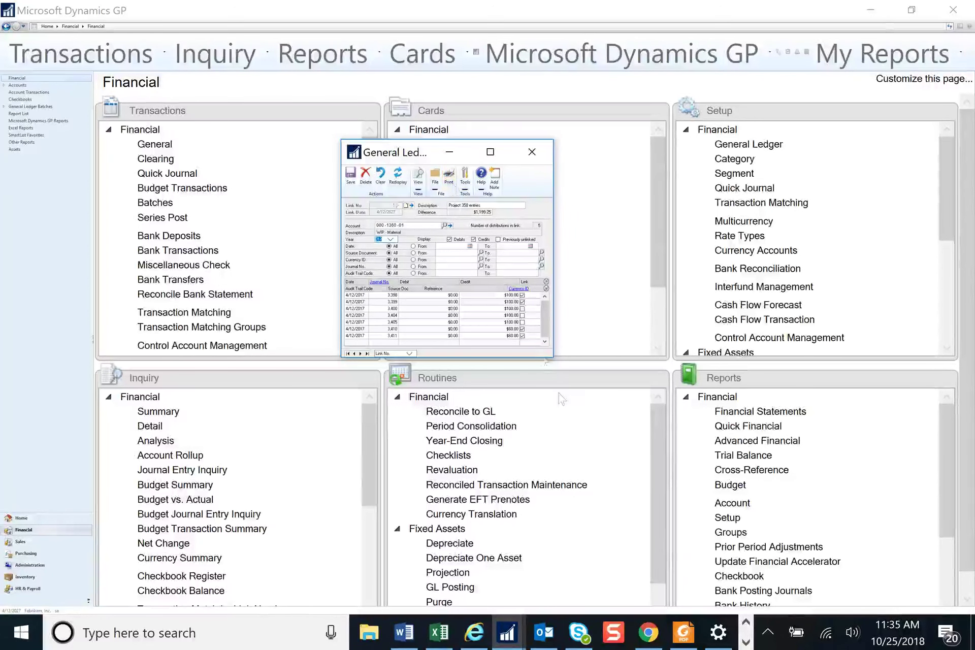
- Switch to Foxit Reader, examine the Trx Matching Link Setup Report, and minimize the reader
mouse_move(685, 639)
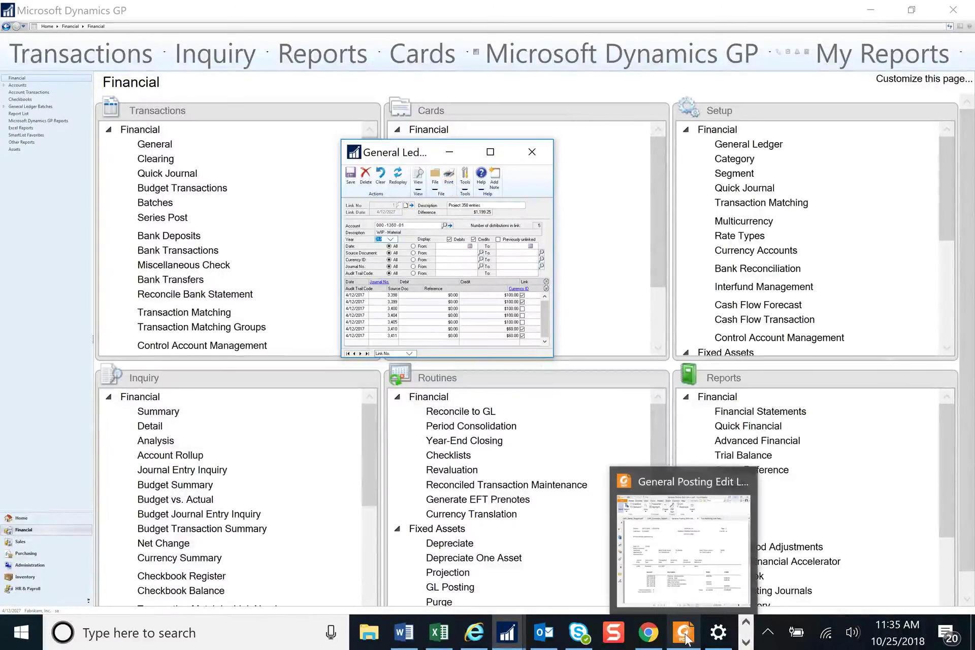
left_click(686, 639)
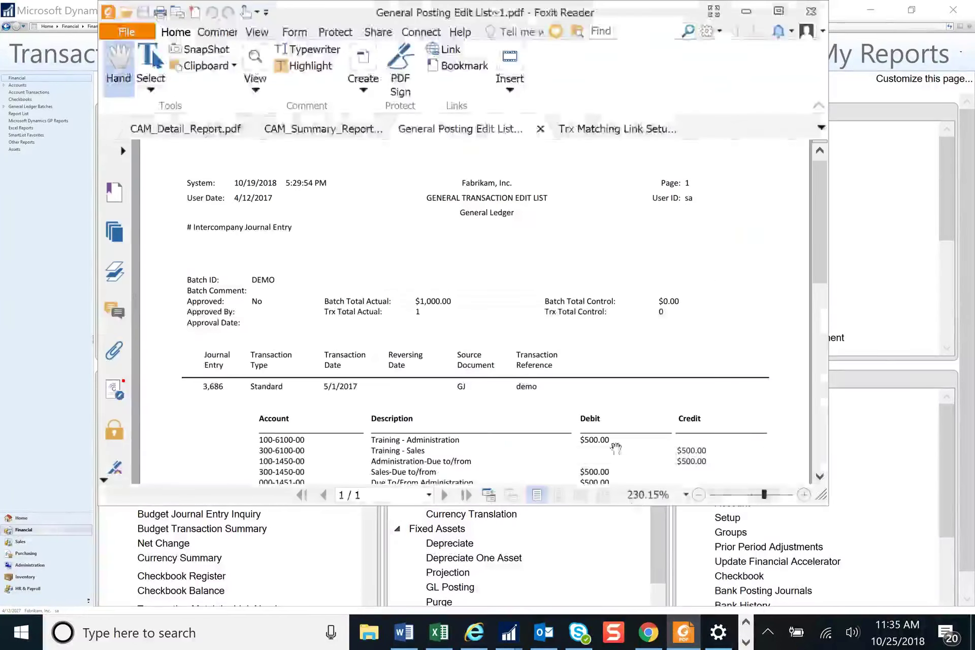
left_click(610, 130)
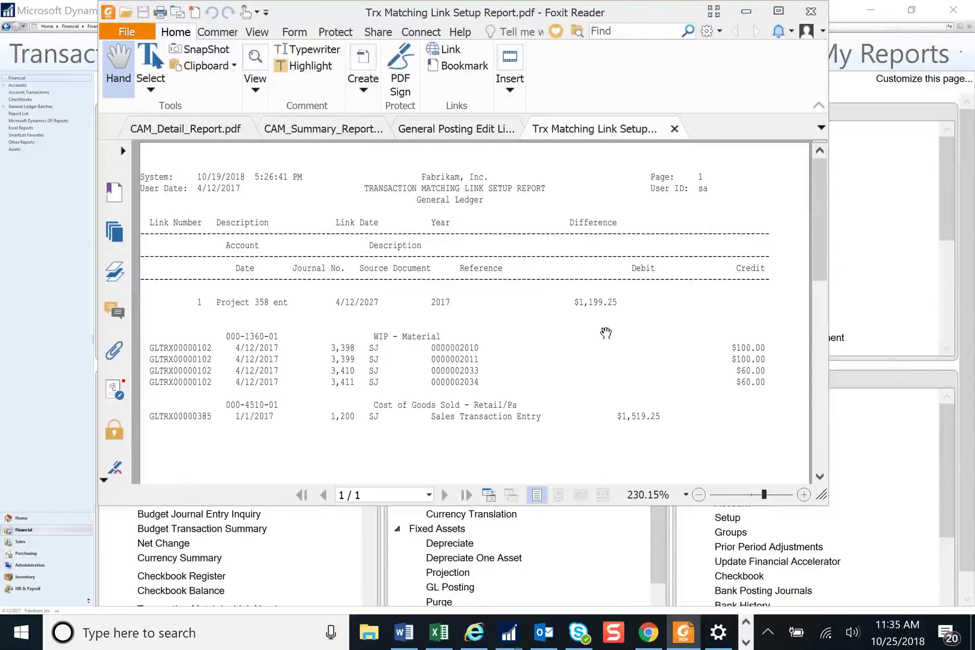
left_click_drag(635, 12, 675, 66)
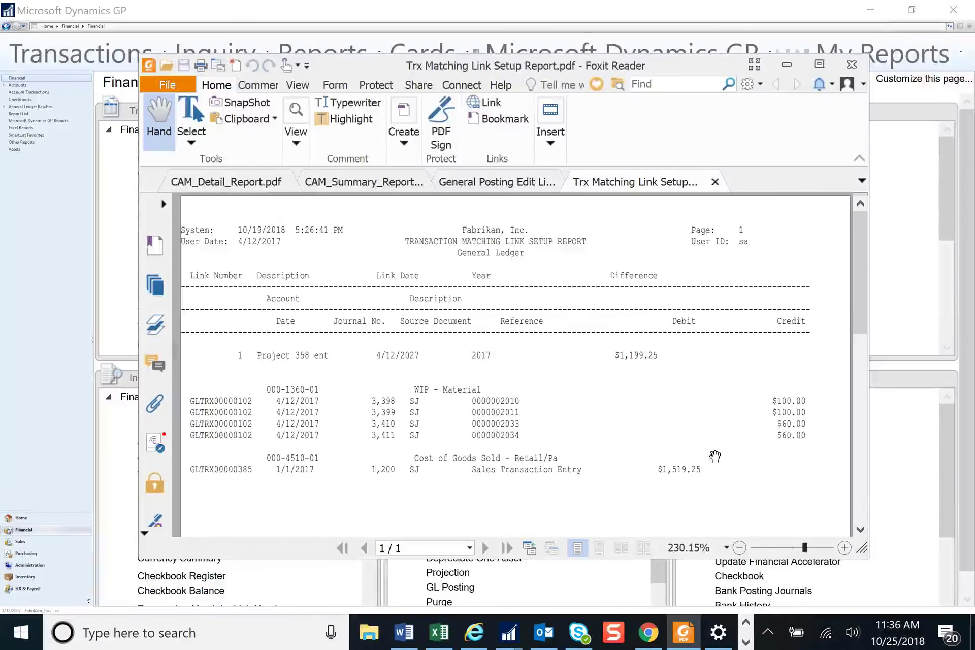
left_click(786, 67)
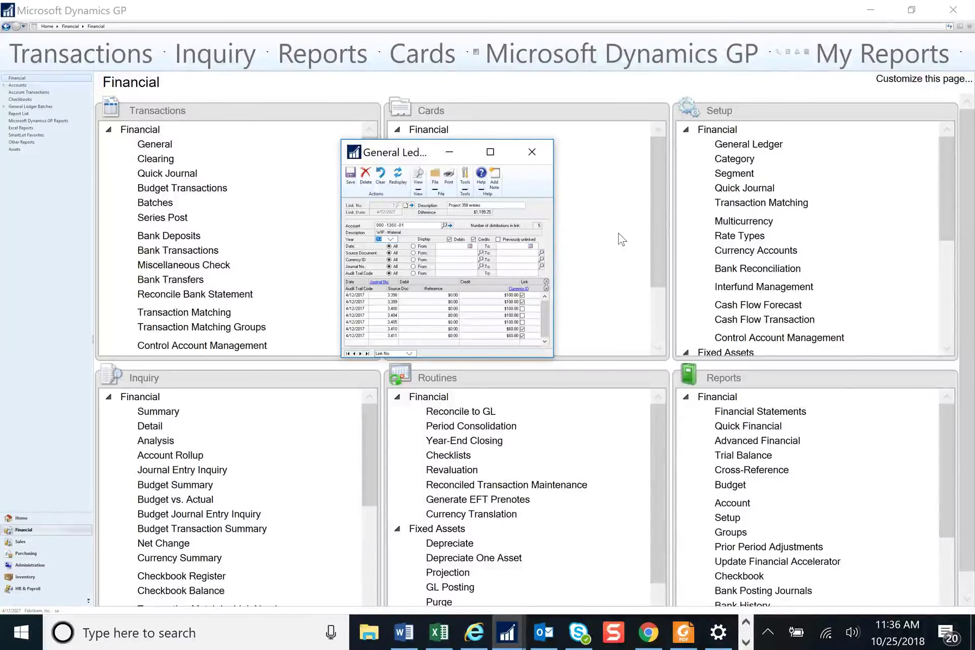
- Close the transaction matching window and open the Interfund Management setup over the Setup and Reports areas
left_click(533, 158)
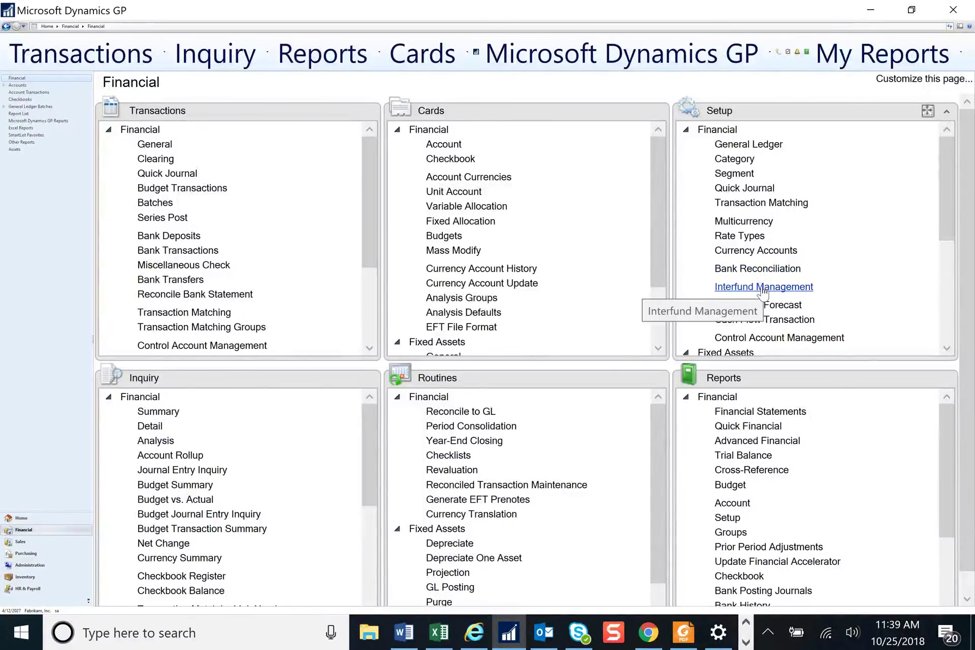
left_click(763, 287)
left_click_drag(170, 93, 781, 286)
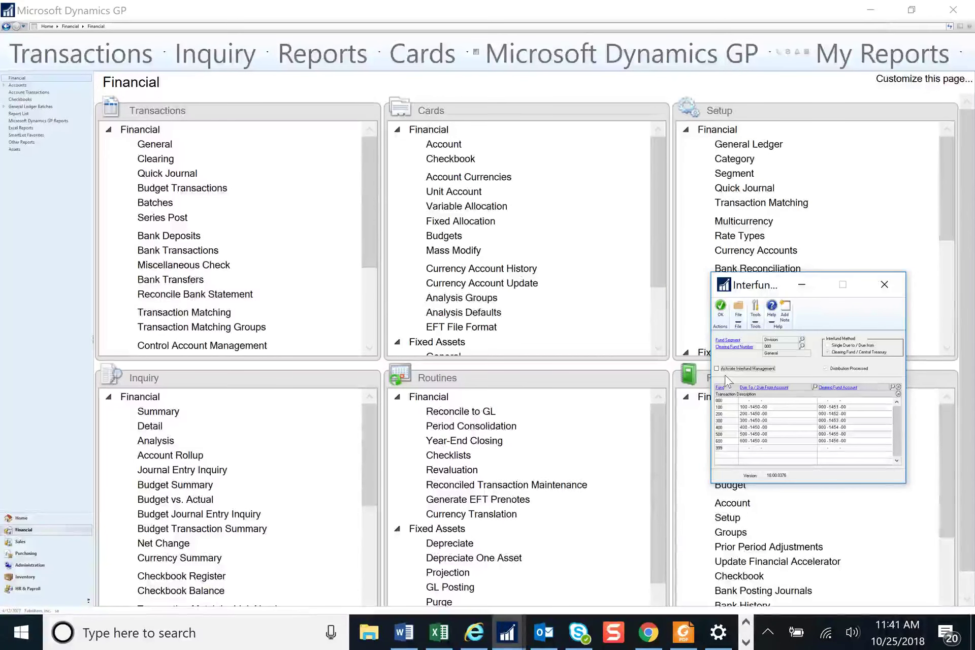
- Switch to Foxit Reader and examine the General Posting Edit List beside the Interfund Management setup
left_click(685, 634)
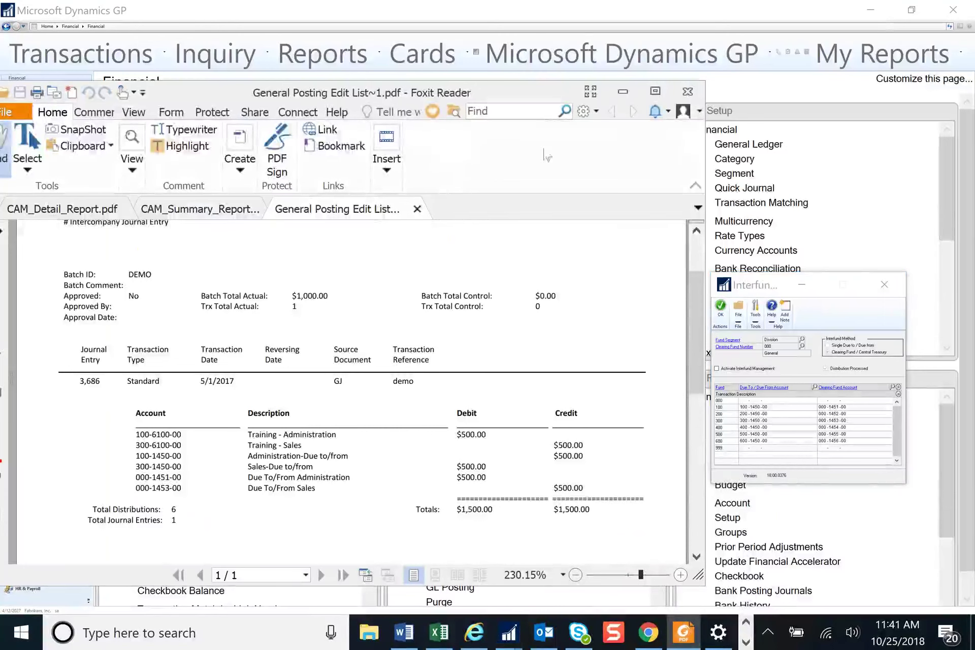
mouse_move(485, 94)
left_mouse_down()
mouse_move(509, 82)
mouse_move(487, 71)
left_mouse_up()
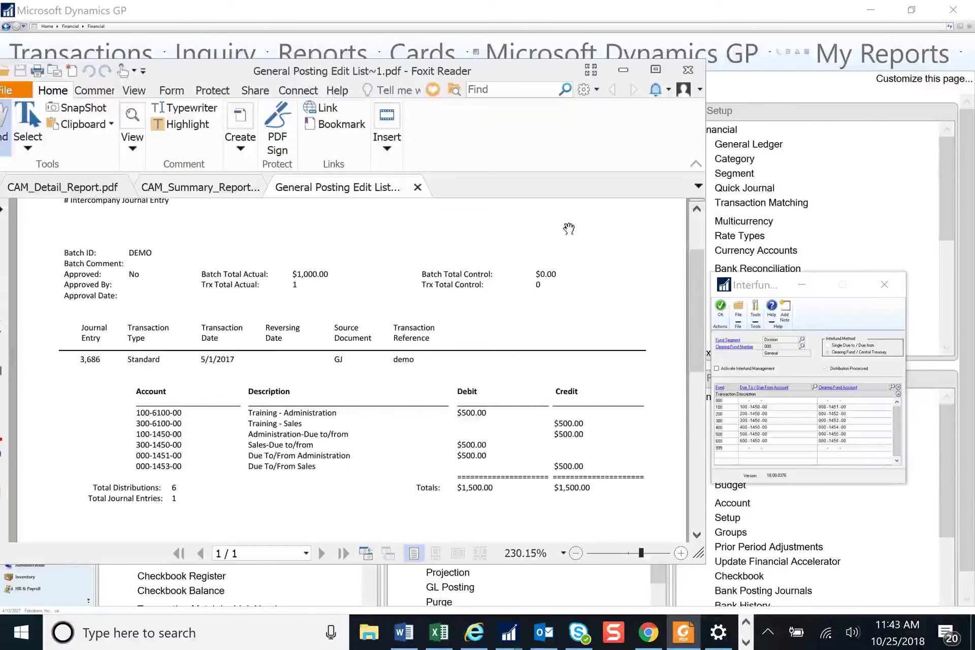
left_click_drag(528, 72, 540, 87)
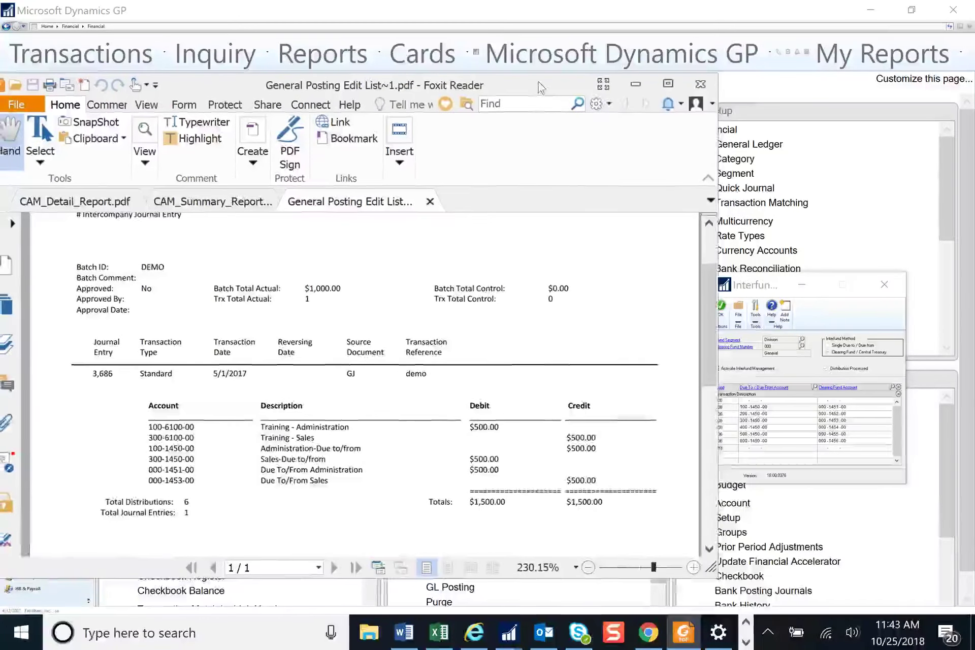
- Minimize Foxit Reader and confirm the Interfund Management setup
left_click(636, 84)
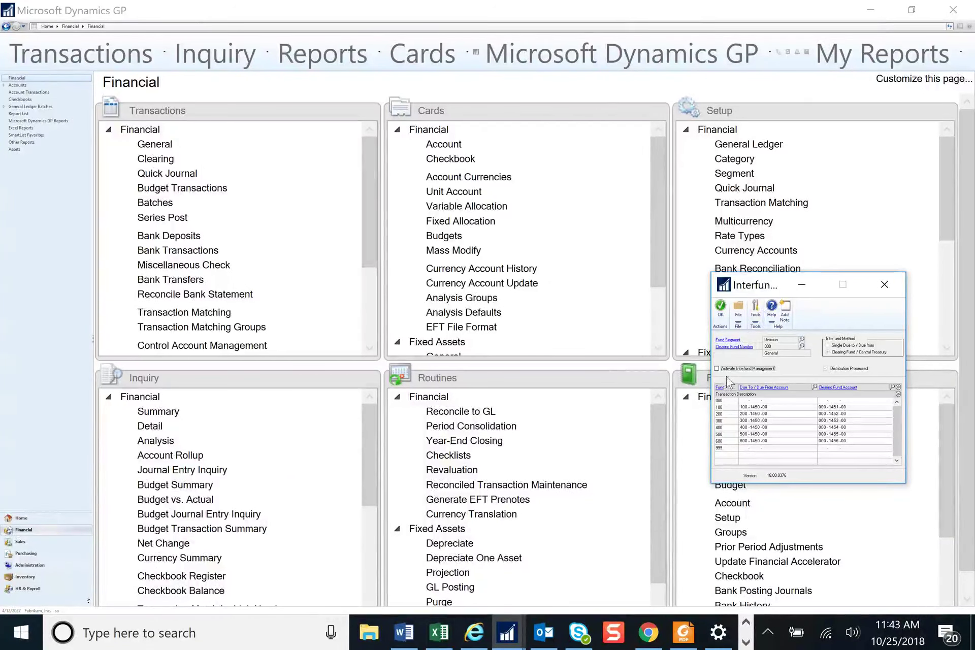
left_click(721, 308)
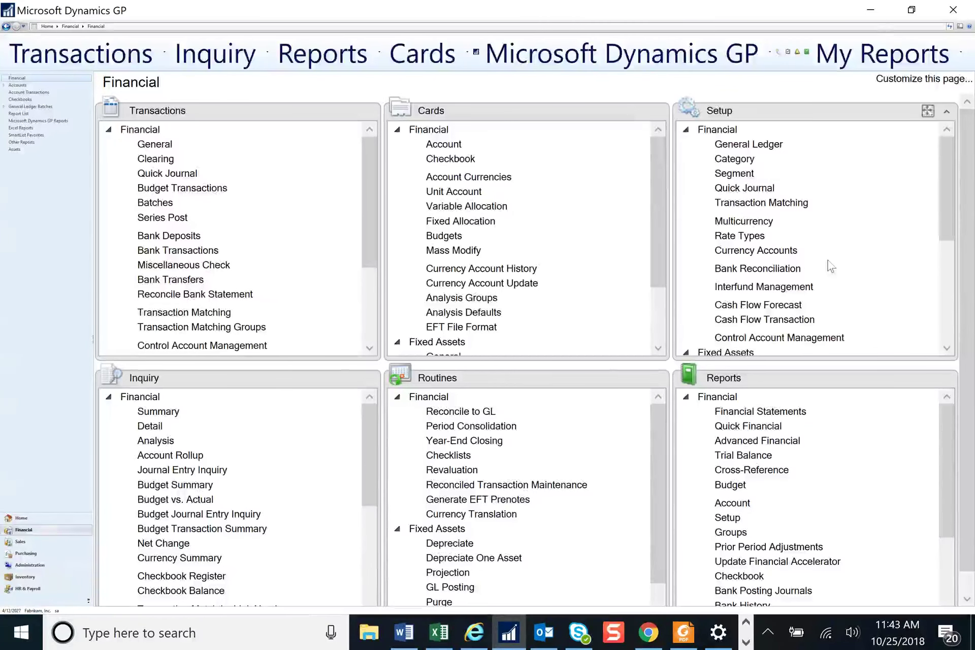
- Open the Cash Flow Forecast setup, place it in the middle of the workspace, and load the first forecast record, DEMO
left_click(776, 307)
left_click(771, 306)
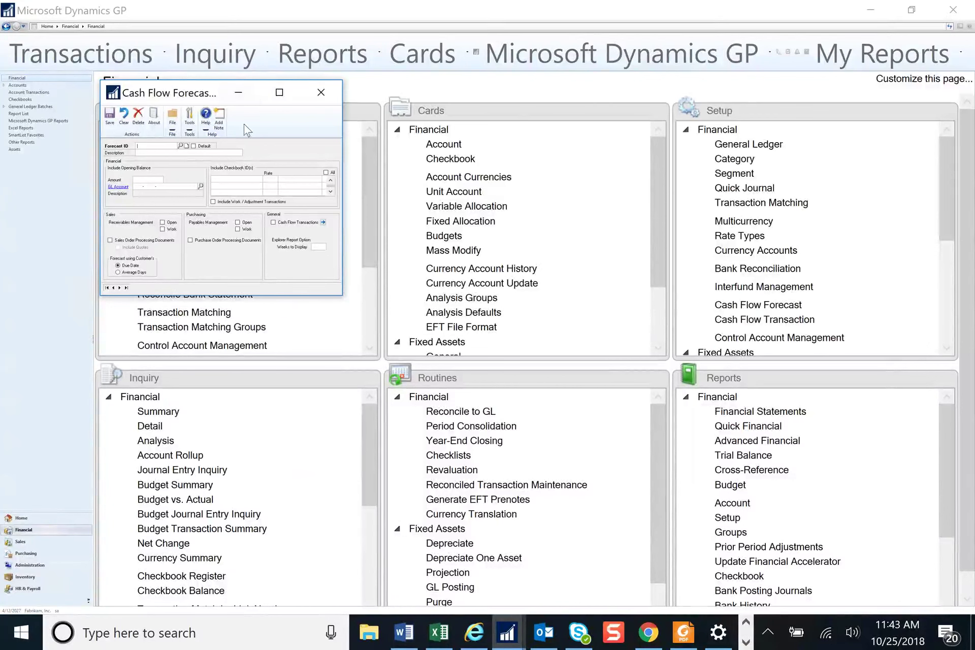
left_click_drag(182, 100, 480, 210)
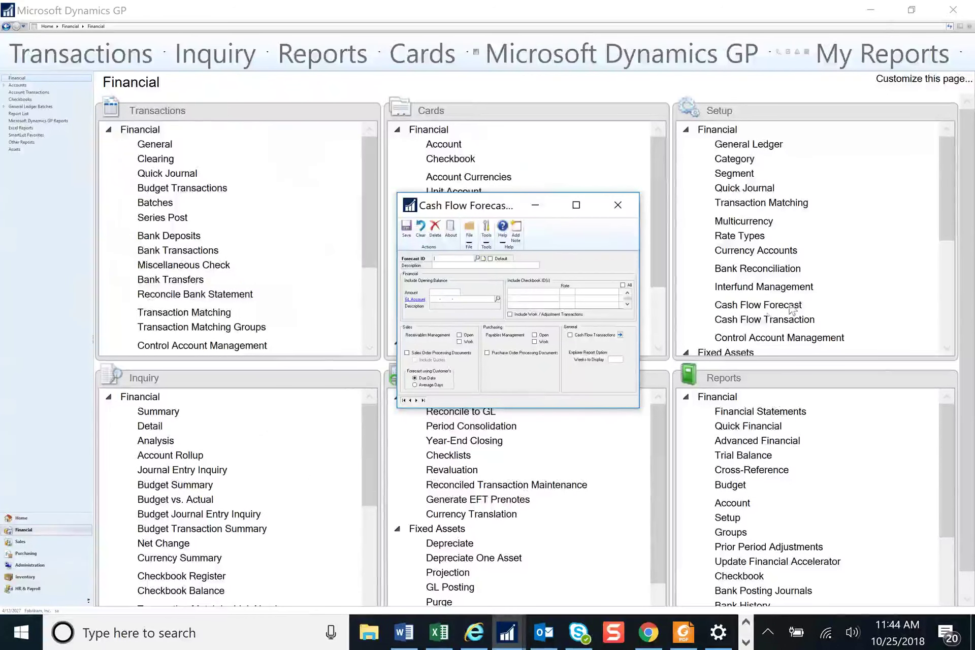
left_click(405, 401)
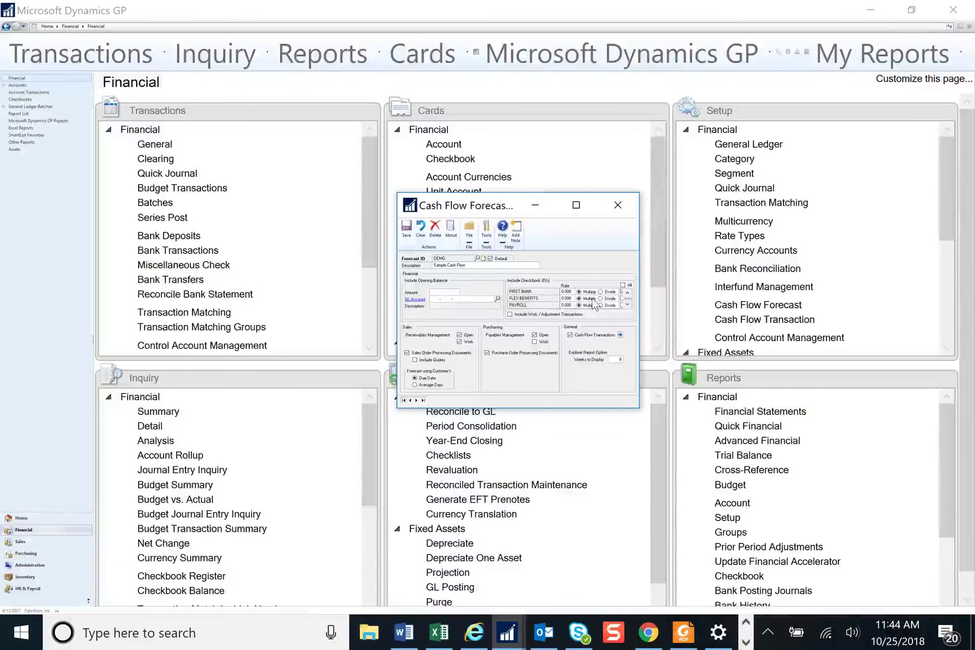
- Examine the checkbooks included in the DEMO forecast and its list of cash flow transactions
left_click(627, 305)
left_click(627, 304)
left_click(627, 293)
left_click(627, 293)
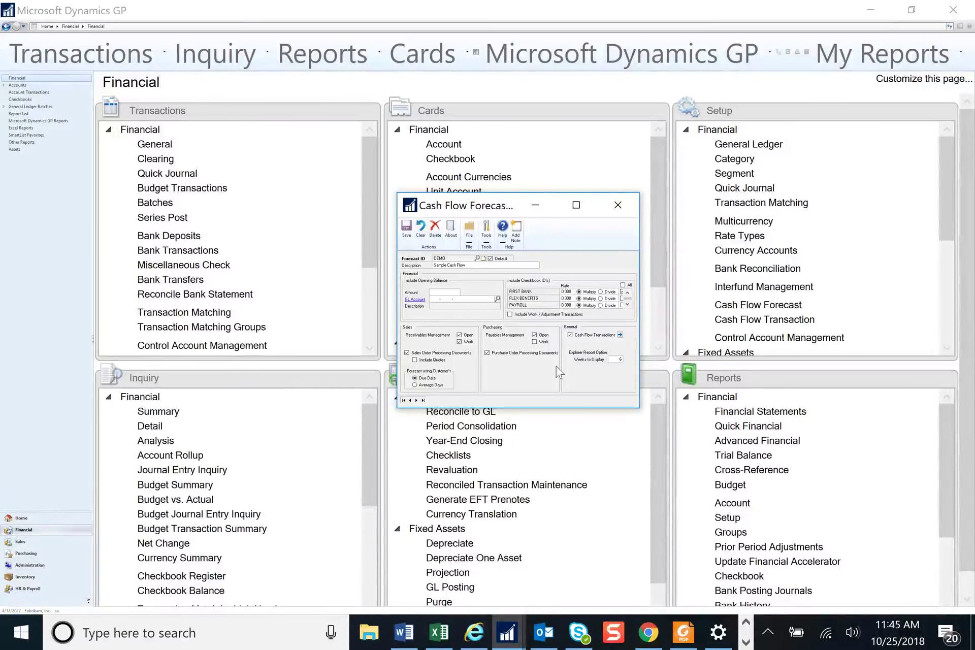
left_click(619, 336)
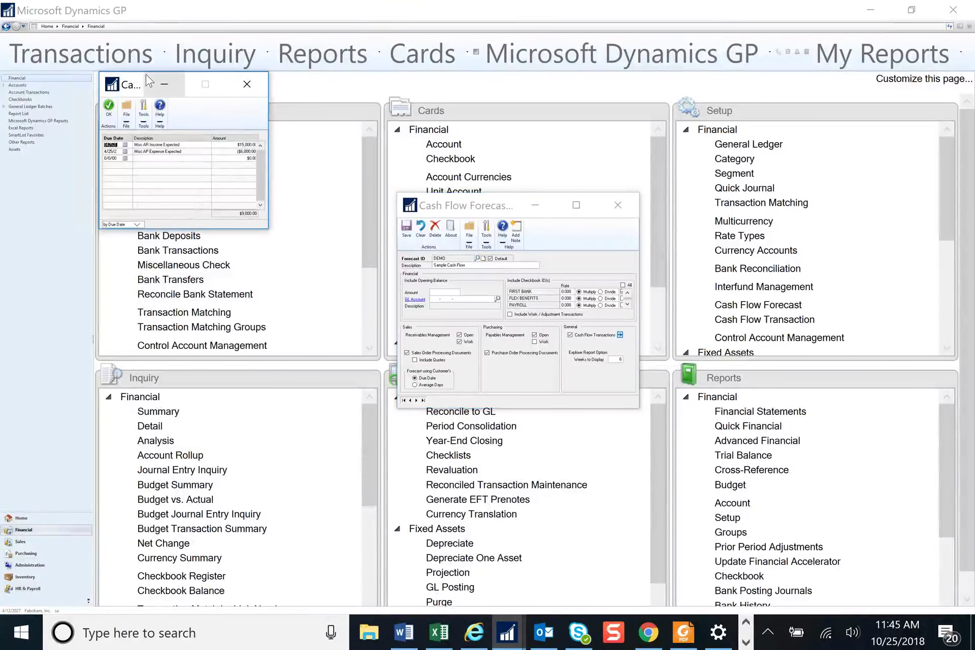
left_click_drag(145, 74, 747, 297)
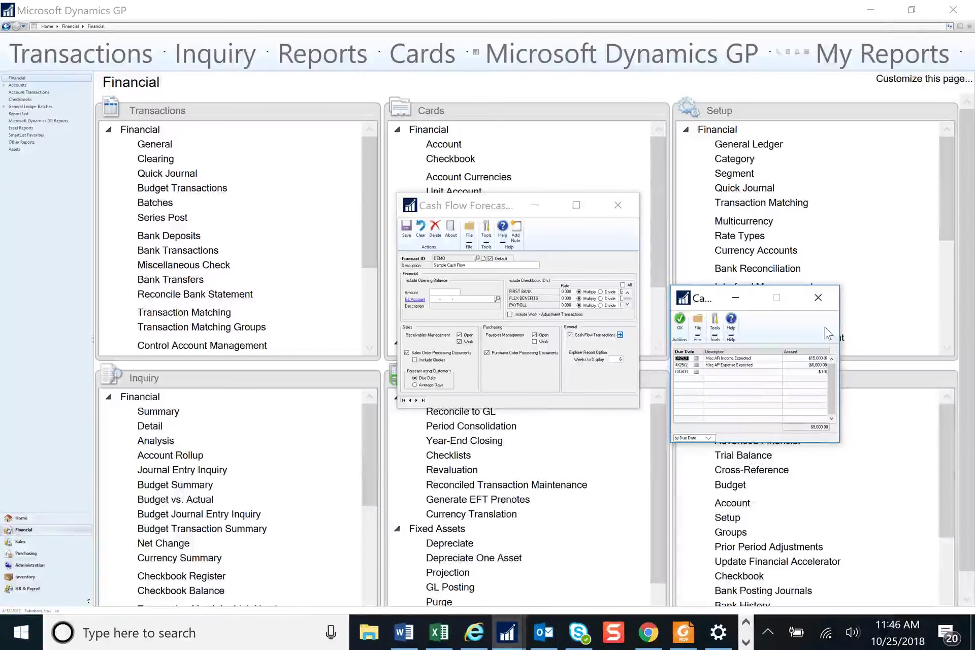
- Close the cash flow transactions list, save the DEMO forecast, and close its setup
left_click(818, 298)
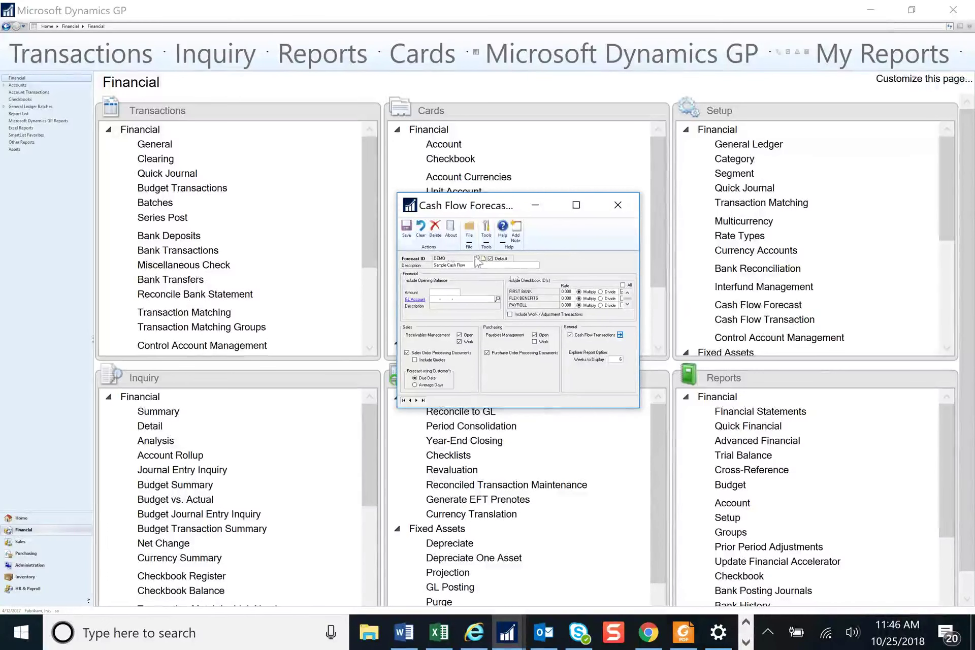
left_click(407, 231)
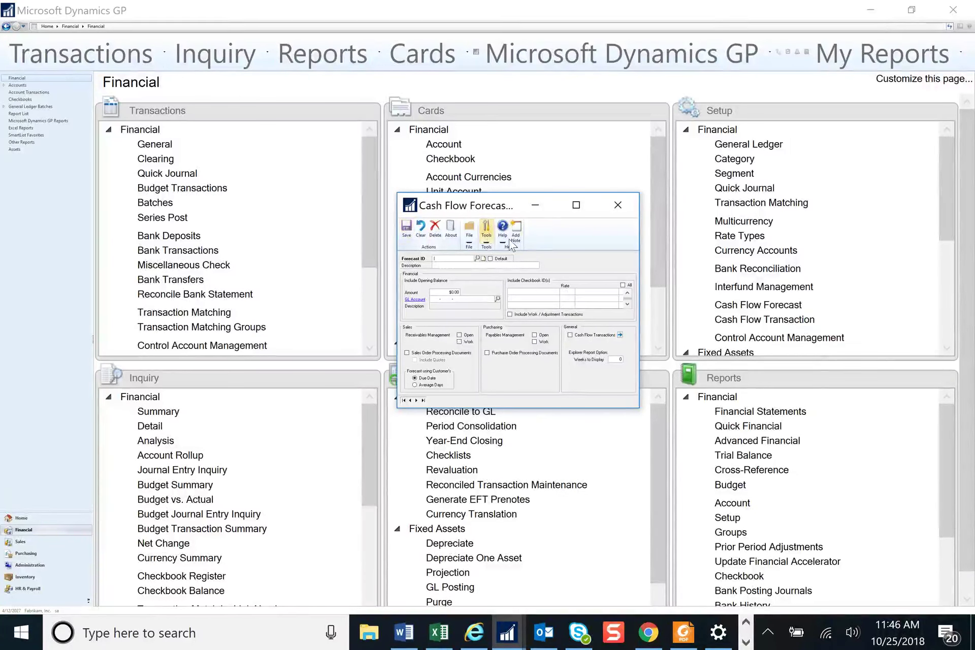
left_click(618, 205)
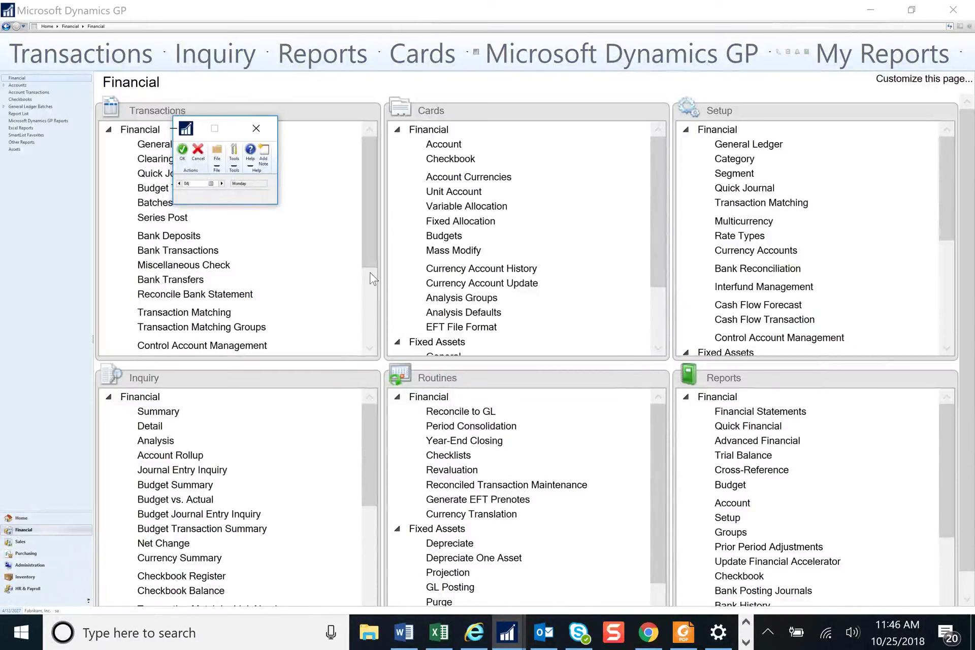
- Set the user date to 4/12/2017
key("Tab")
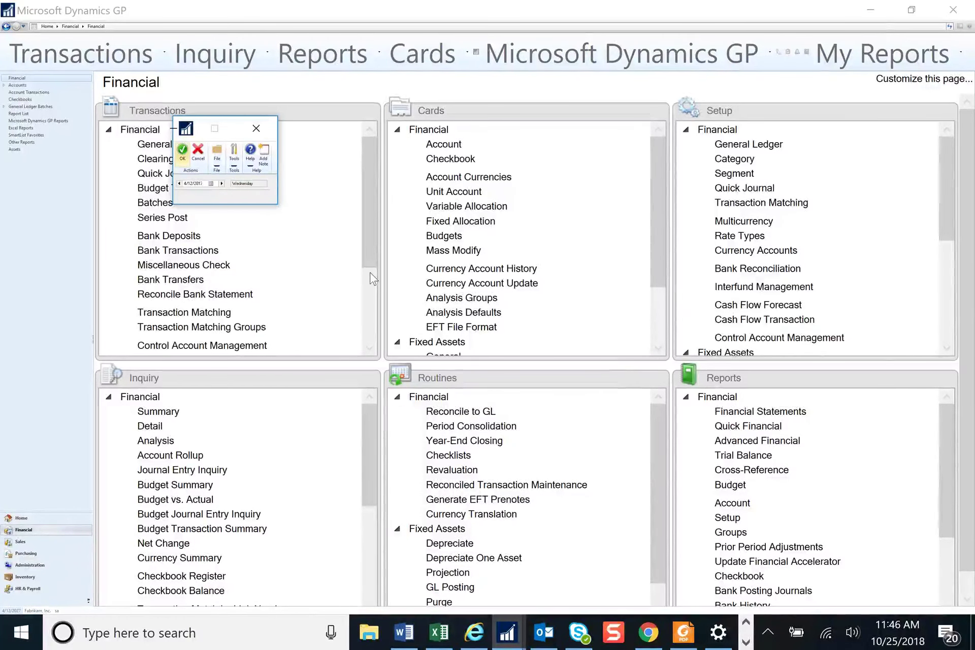
left_click(182, 153)
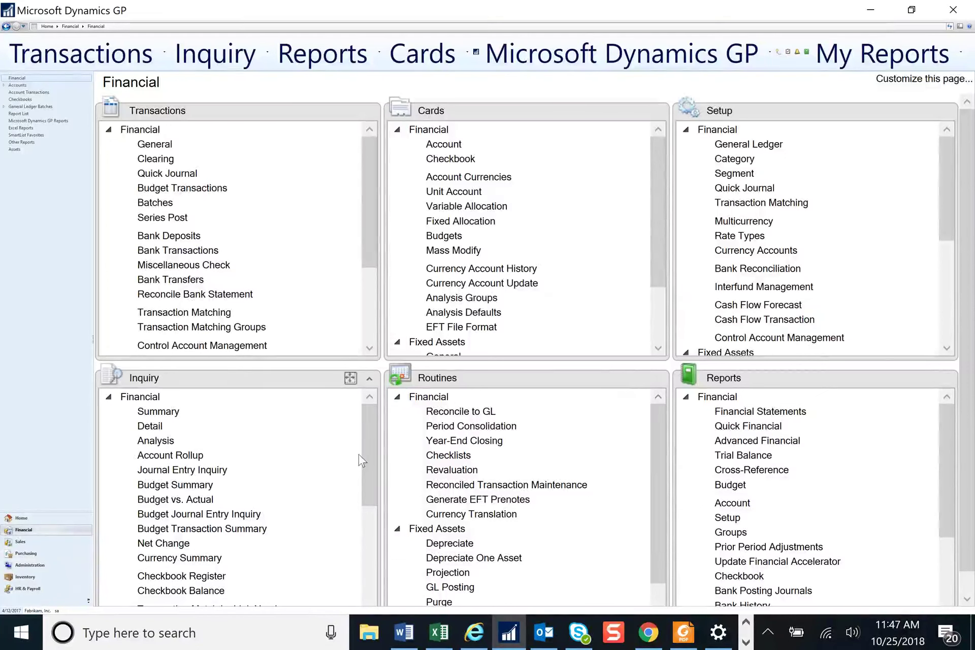
- Open the Cash Flow Calendar inquiry for April 2017 and move it over the Cards area
left_click_drag(370, 449, 367, 511)
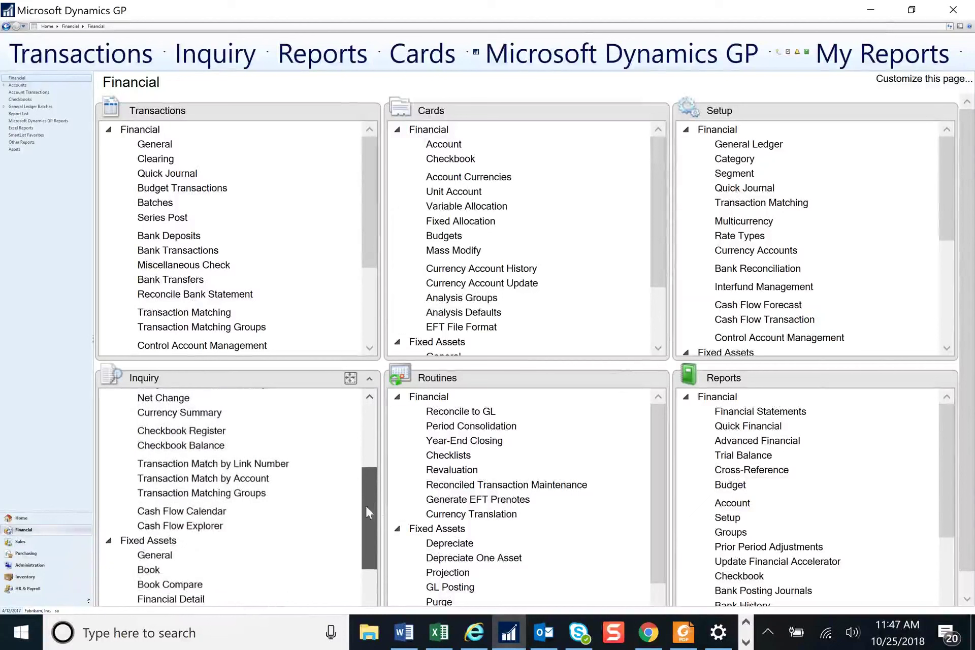
left_click(187, 512)
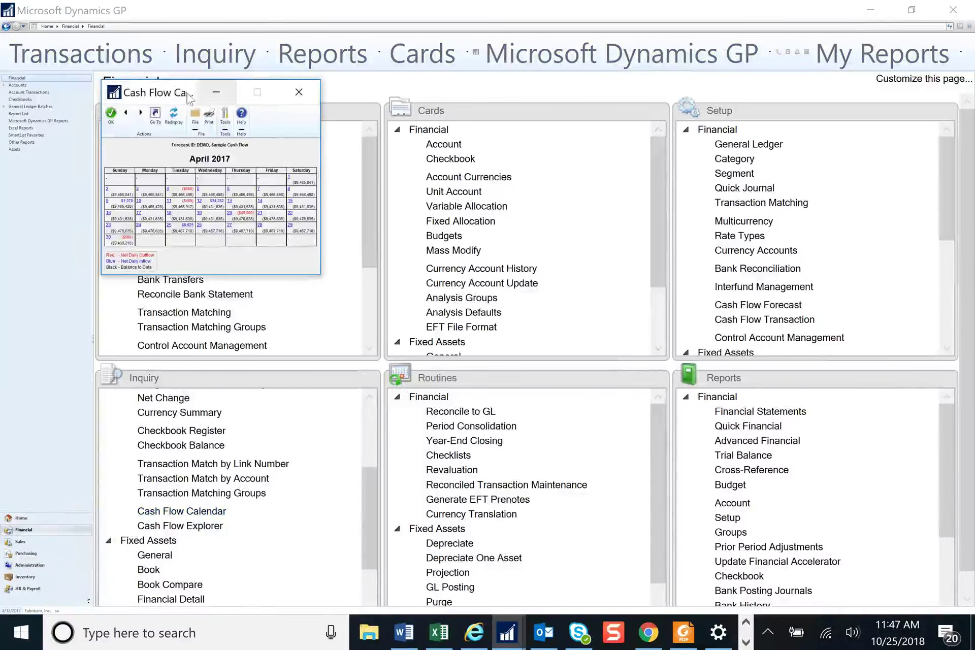
left_click_drag(207, 95, 481, 145)
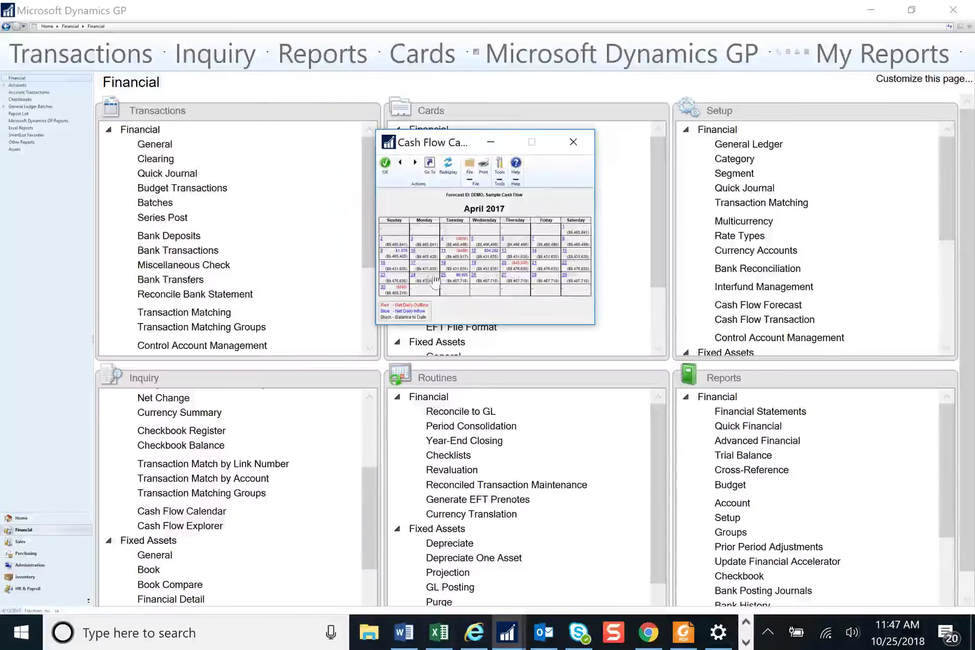
- Drill into April 25 on the calendar, enlarge the Cash Flow Explorer, and list that day's CFM transactions
double_click(463, 281)
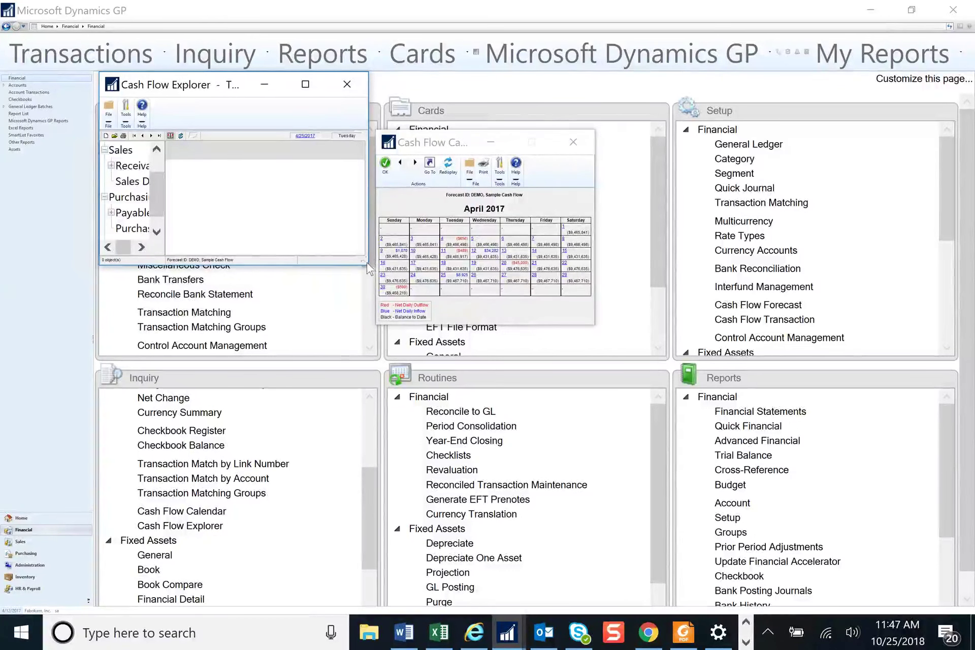
left_click_drag(368, 265, 374, 273)
left_click_drag(404, 317, 691, 467)
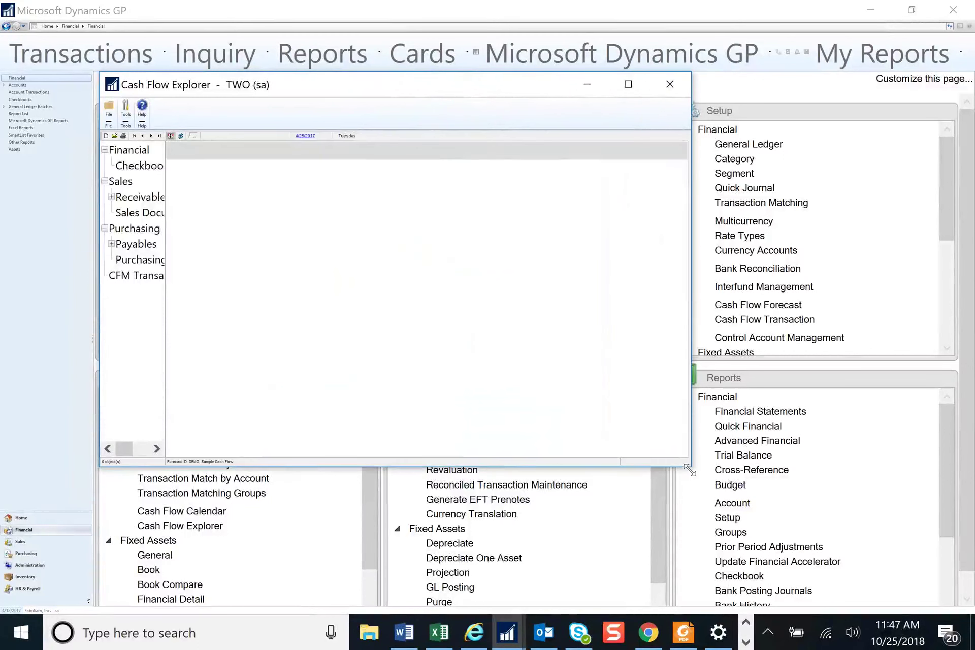
left_click(148, 278)
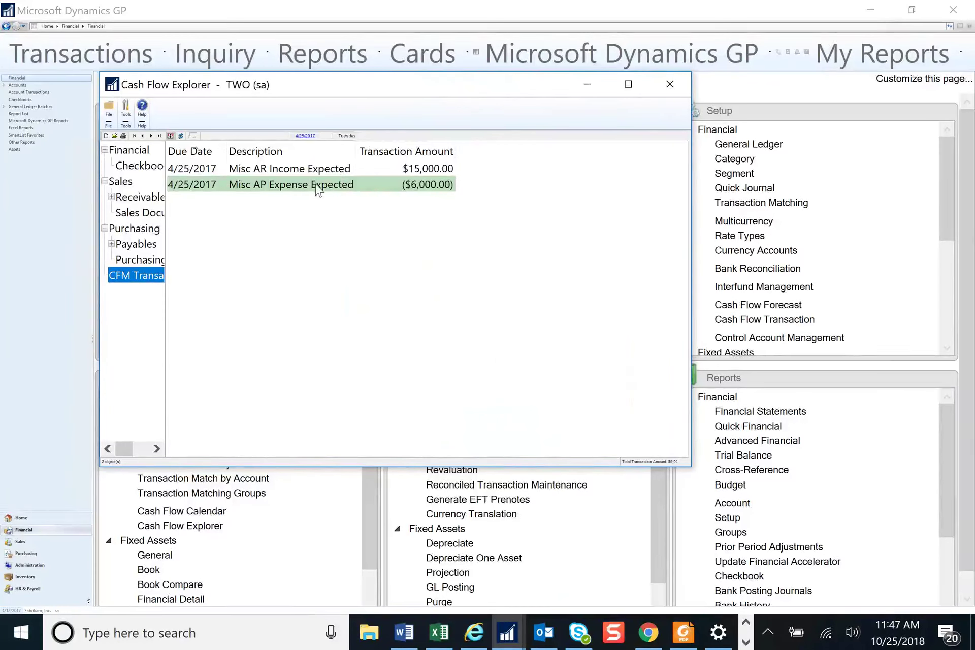
- Examine the open payables and the open and work receivables for April 25, and close the Cash Flow Explorer
left_click(111, 244)
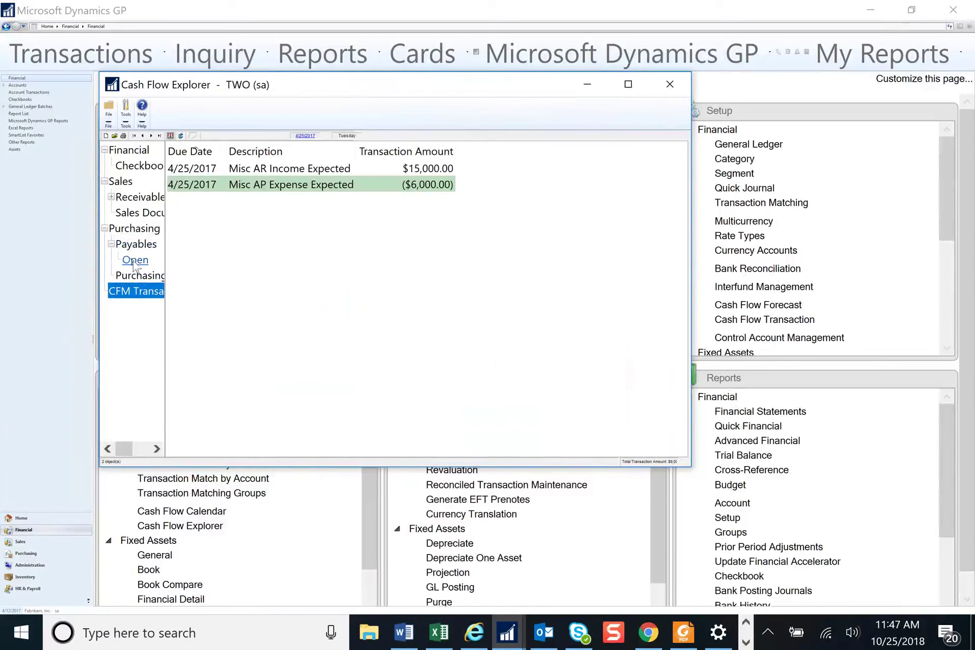
left_click(133, 259)
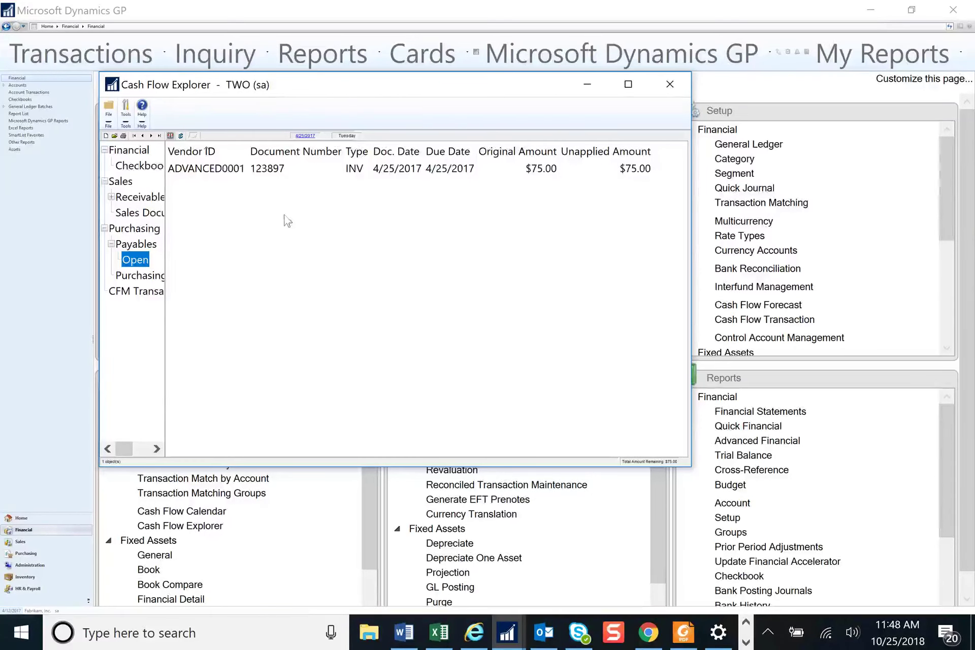
left_click(111, 197)
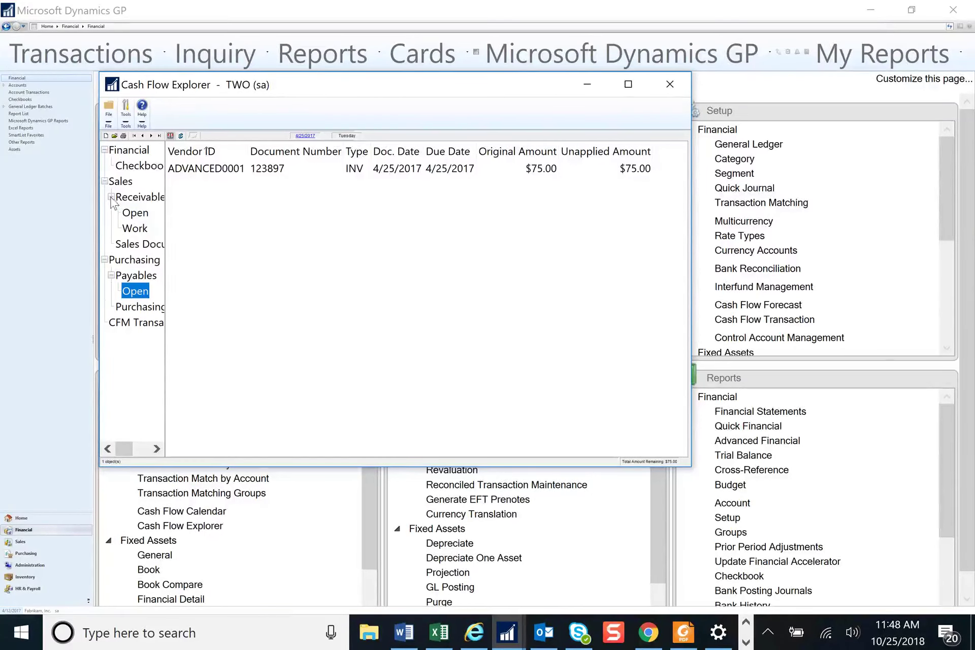
left_click(134, 214)
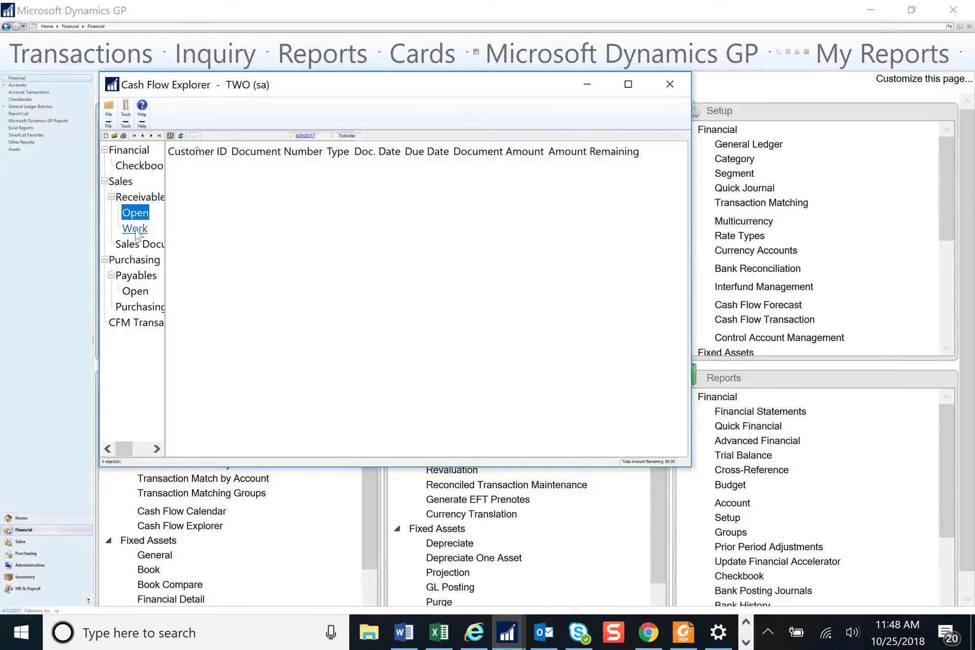
left_click(135, 230)
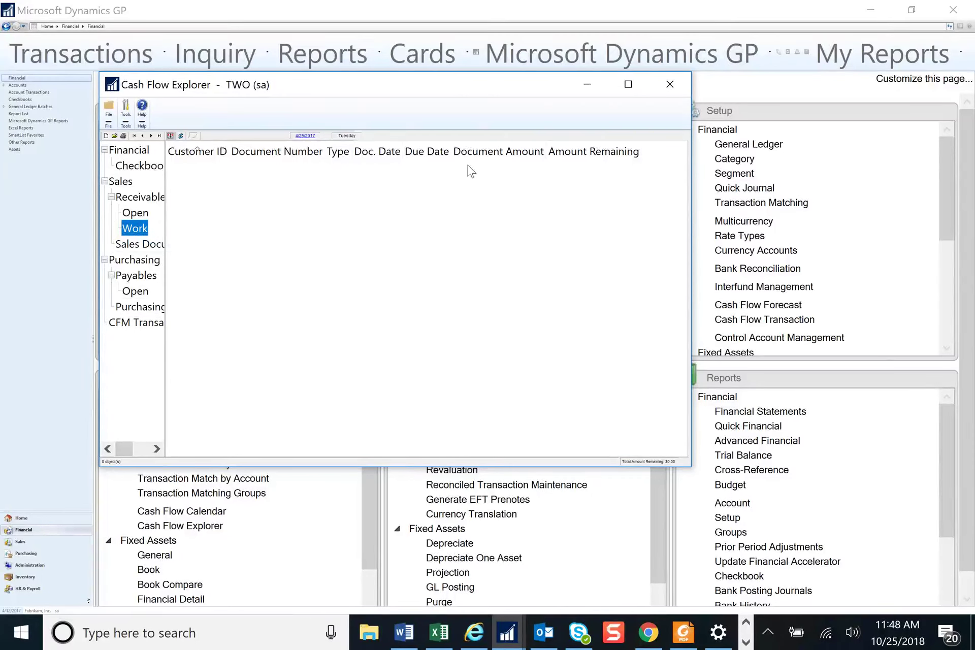
left_click(670, 84)
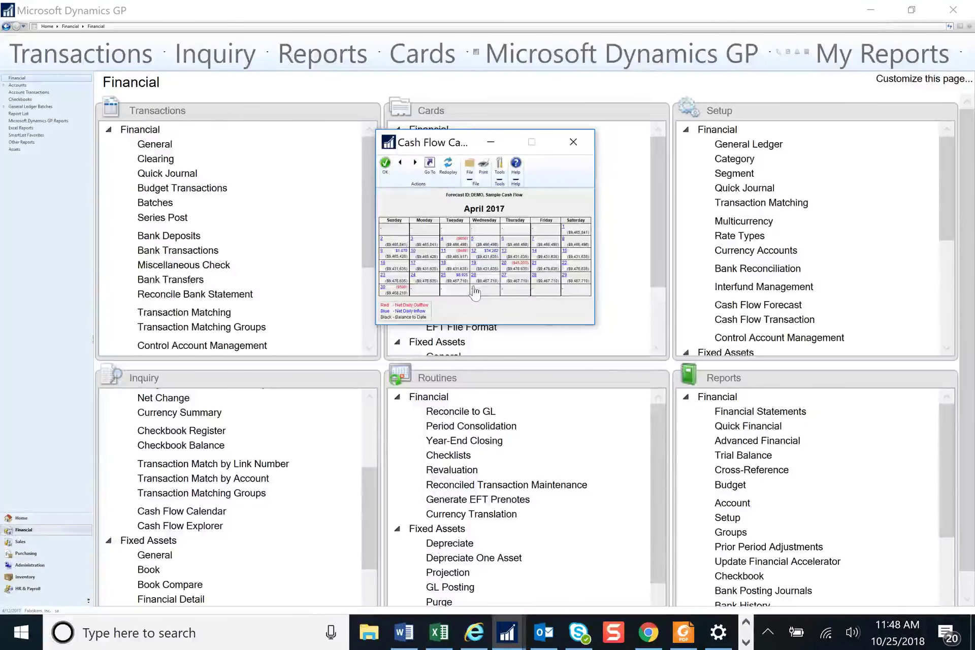
- Drill into April 20 on the calendar, examine its purchasing documents in an enlarged Cash Flow Explorer, and close it
double_click(524, 269)
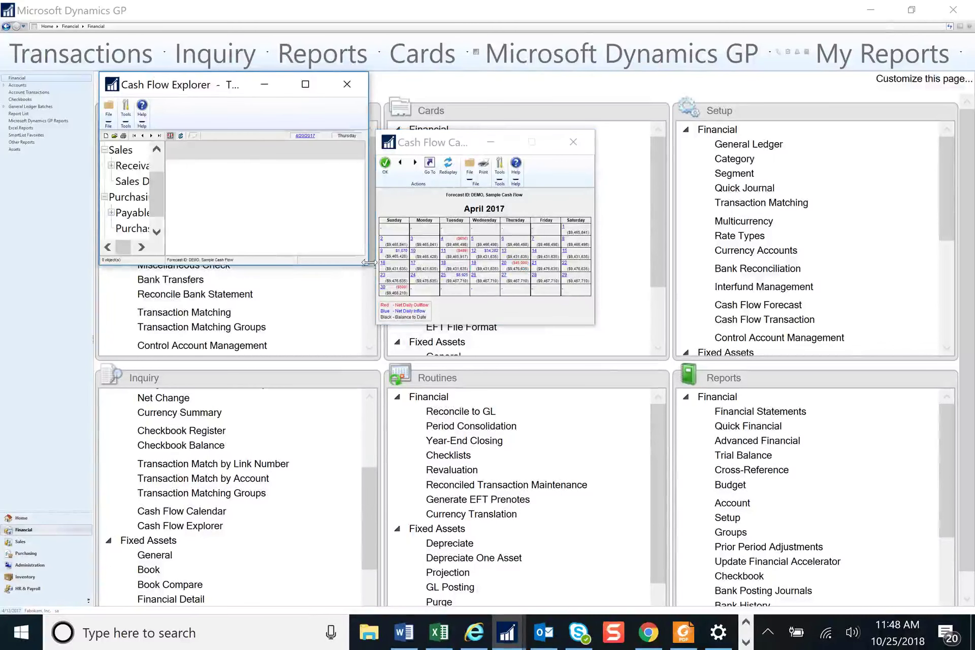
left_click_drag(369, 262, 625, 509)
left_click(157, 262)
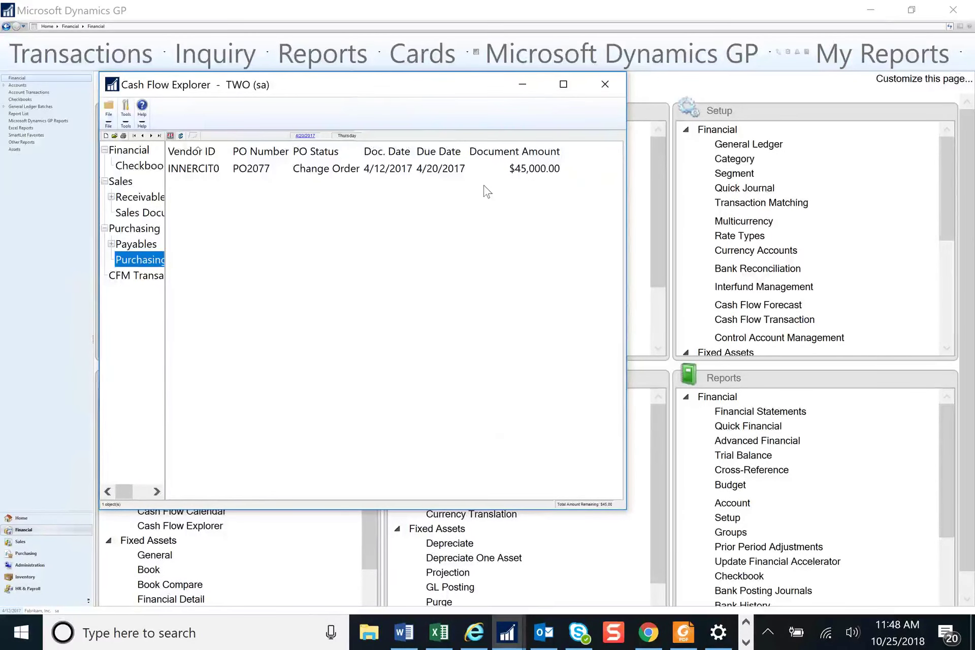
left_click(605, 84)
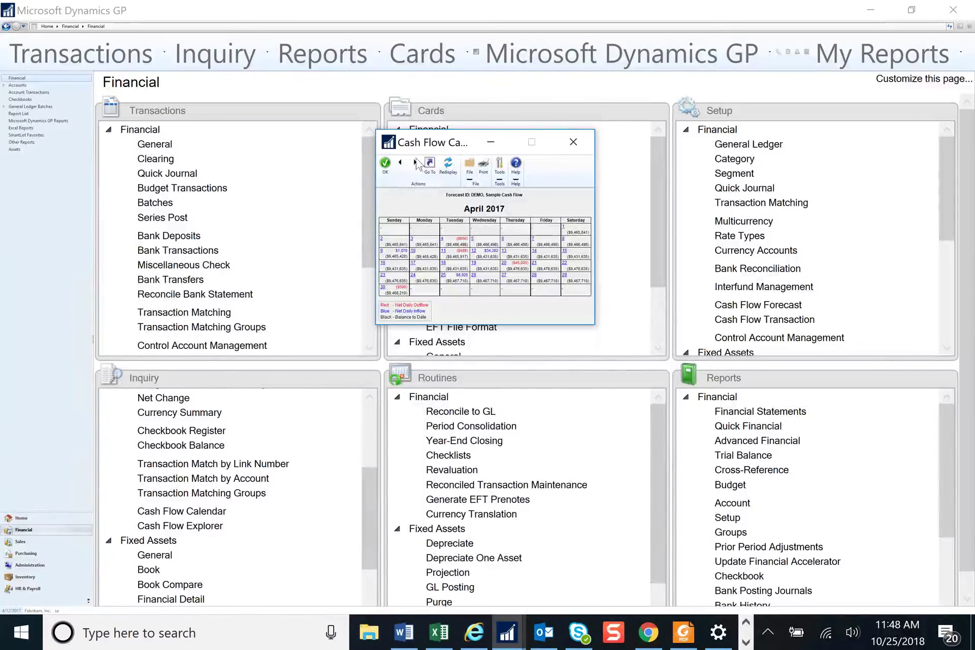
- Advance the Cash Flow Calendar to May 2017, examine it, and close the calendar
left_click(416, 163)
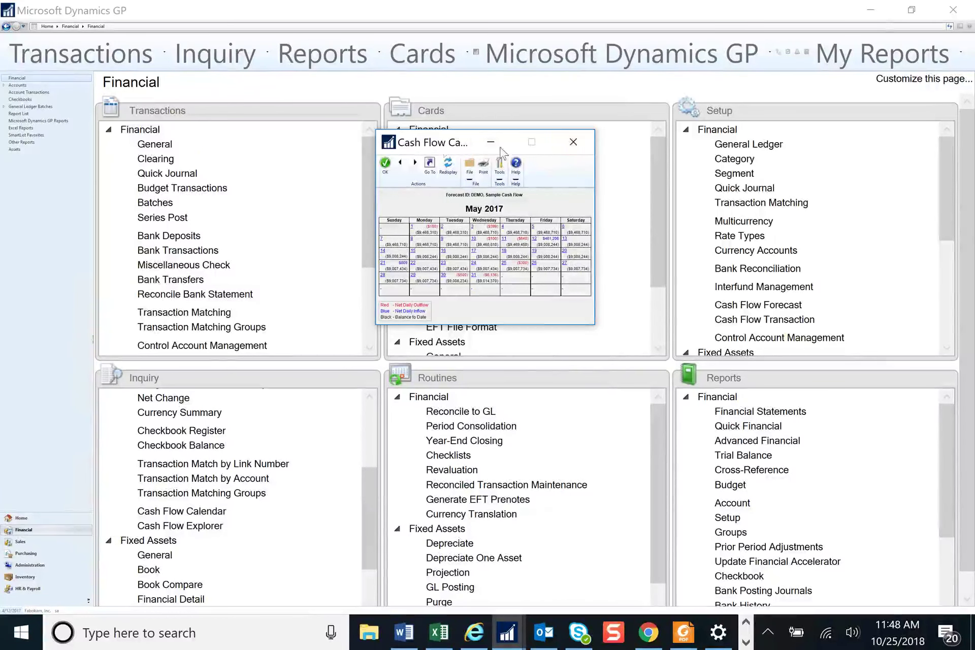
left_click(573, 142)
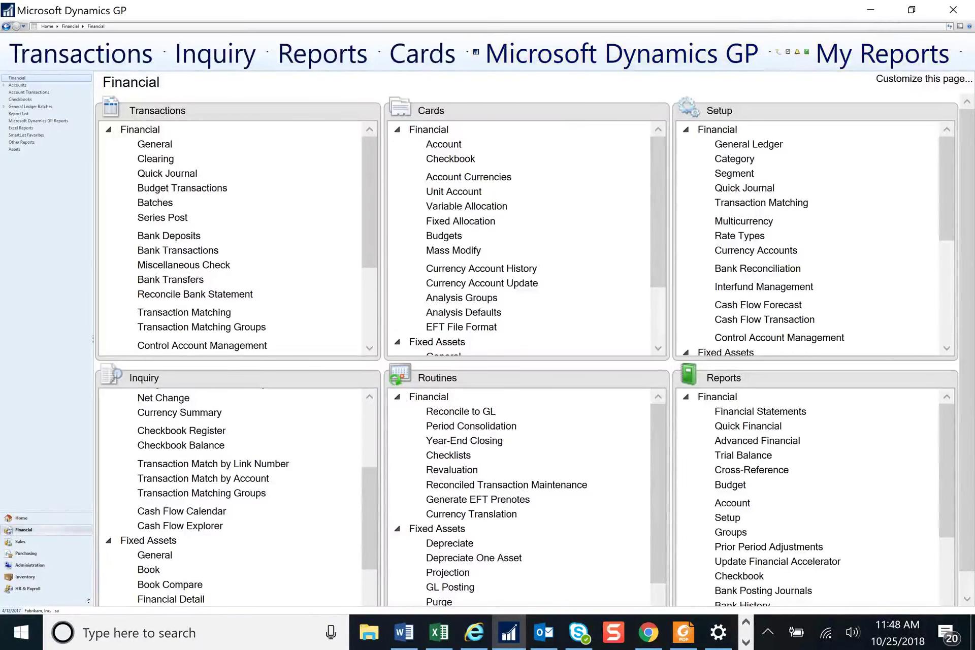
- Open the Control Account Management setup and its account types, arranging both windows in the middle of the workspace
key("alt+Tab")
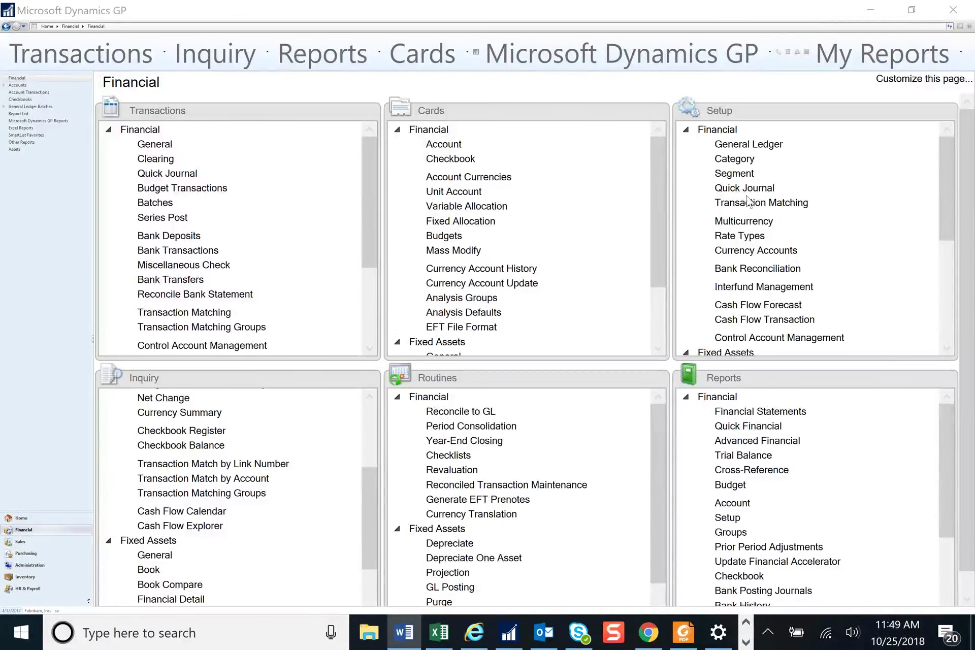
left_click(767, 339)
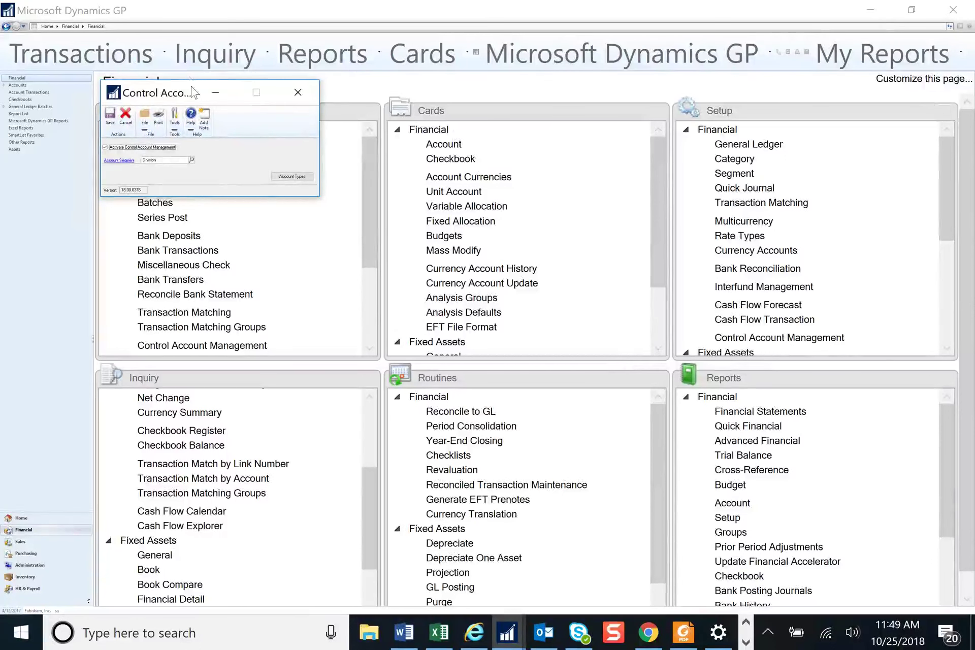
left_click_drag(208, 93, 425, 154)
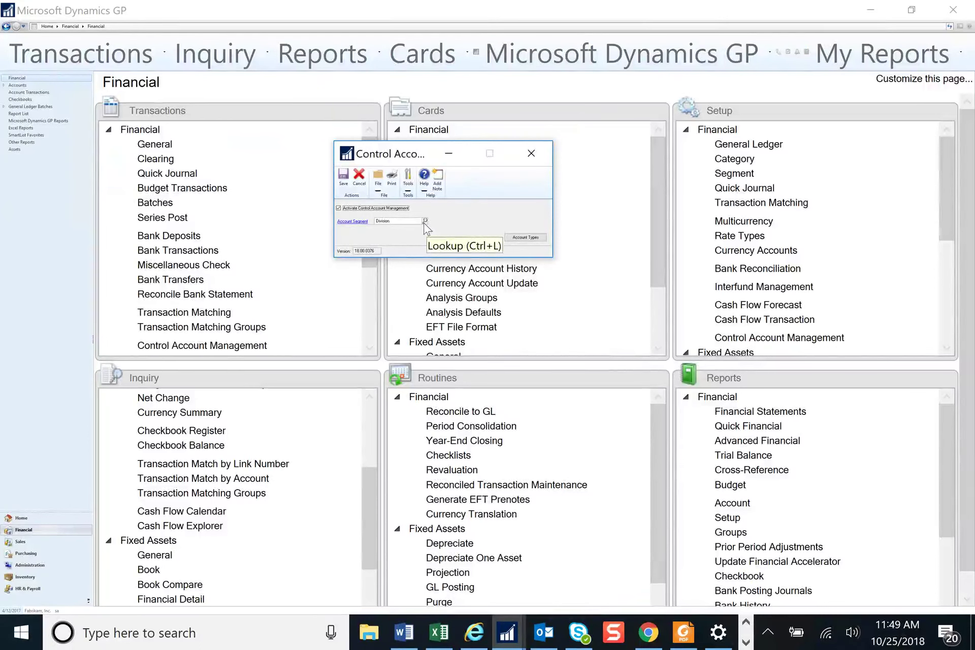
left_click(522, 239)
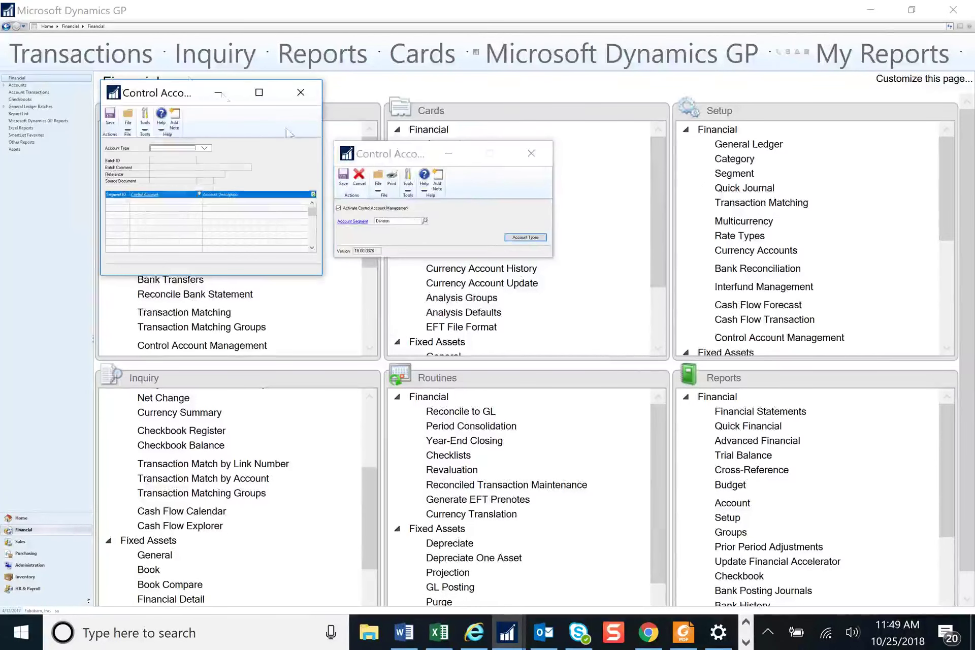
left_click_drag(185, 94, 454, 259)
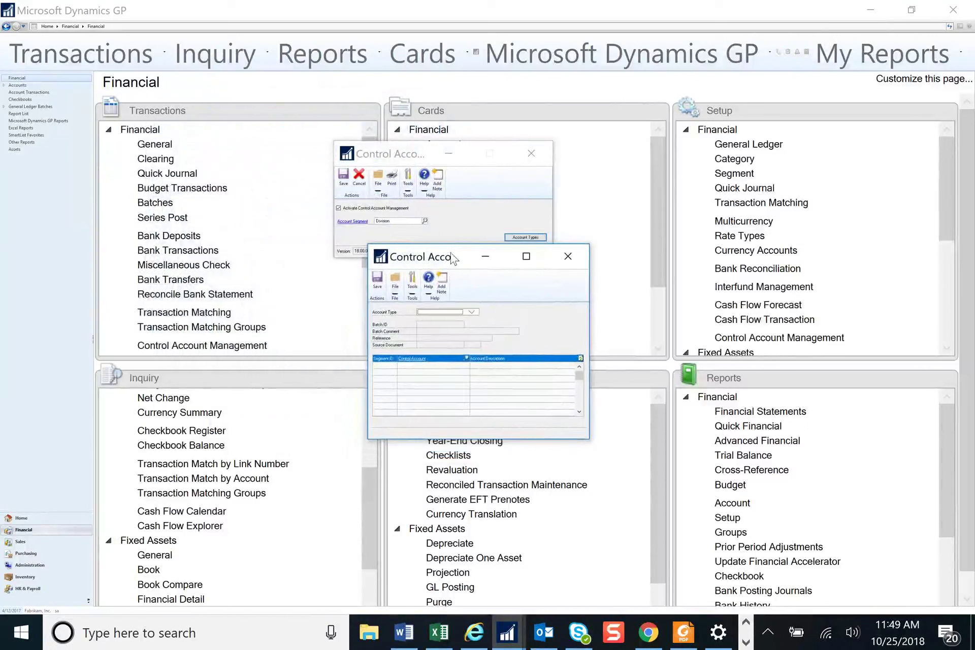
- Examine the Payables account type and its control accounts for each segment, and close both Control Account Management setup windows
left_click(471, 313)
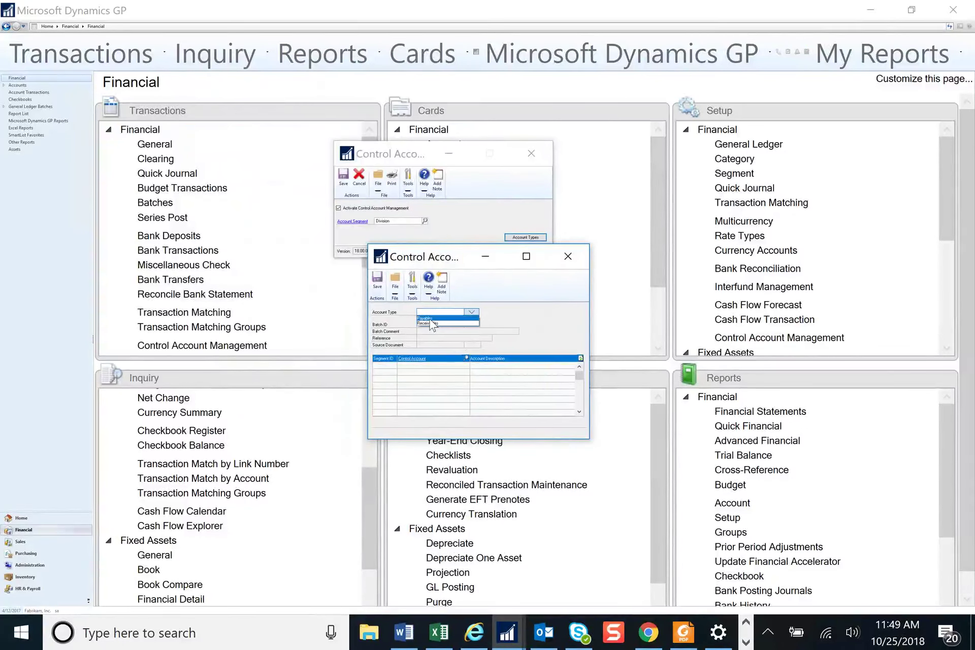
left_click(425, 318)
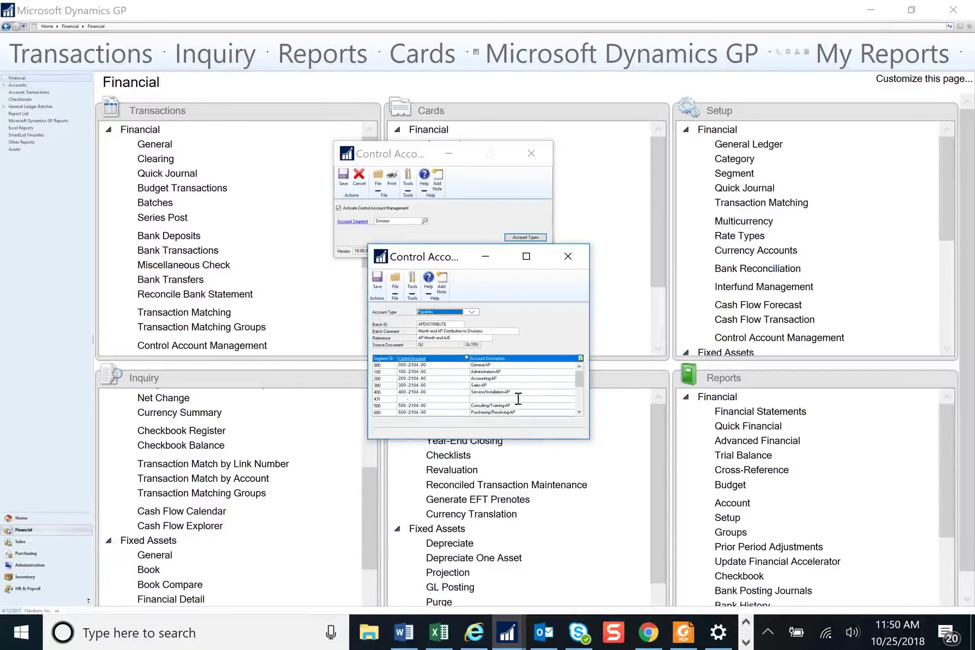
left_click(415, 399)
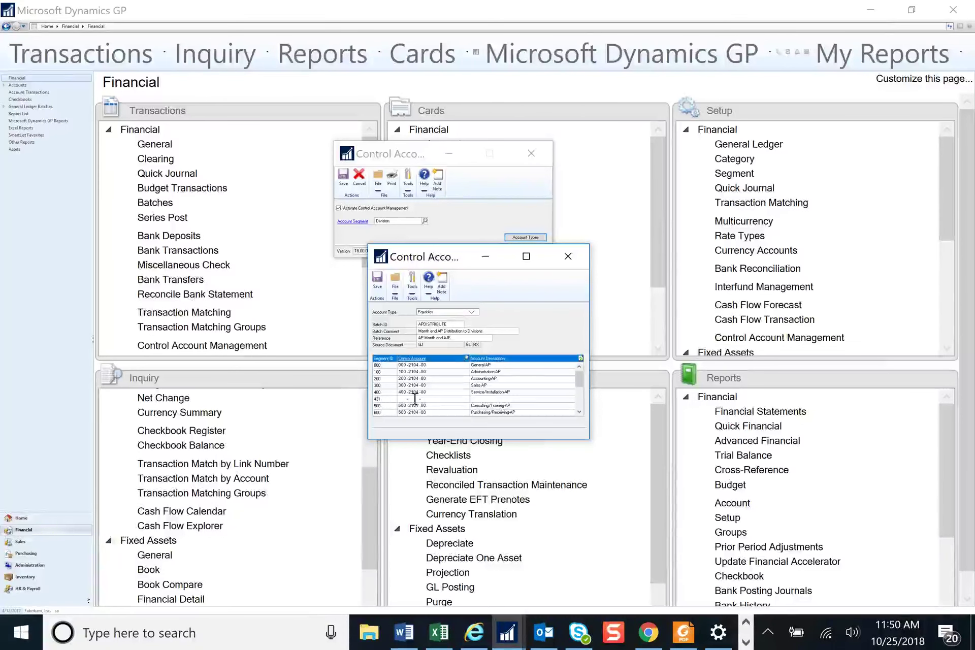
right_click(415, 399)
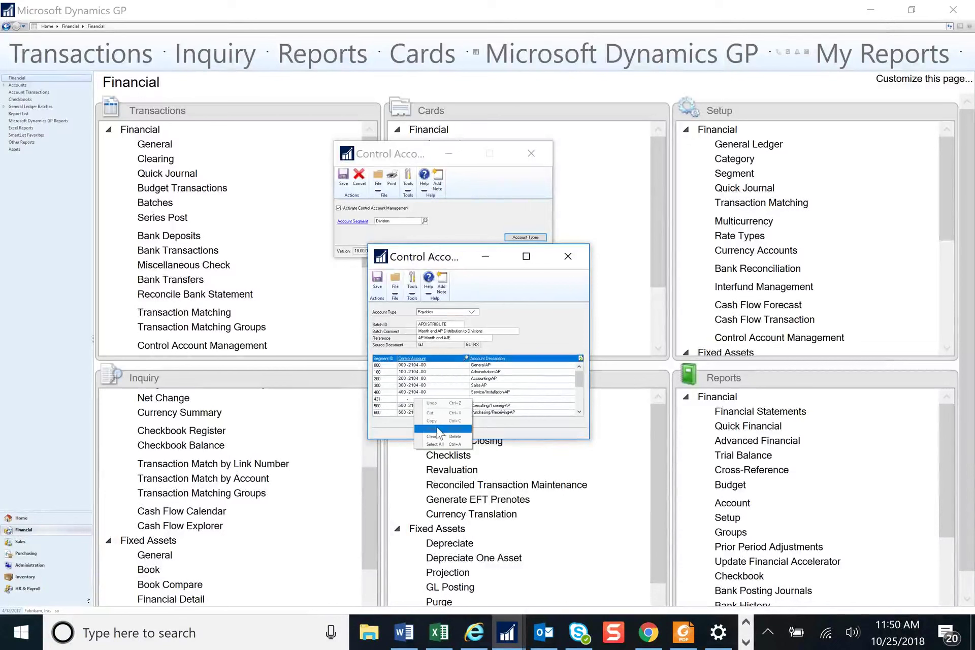
left_click(509, 401)
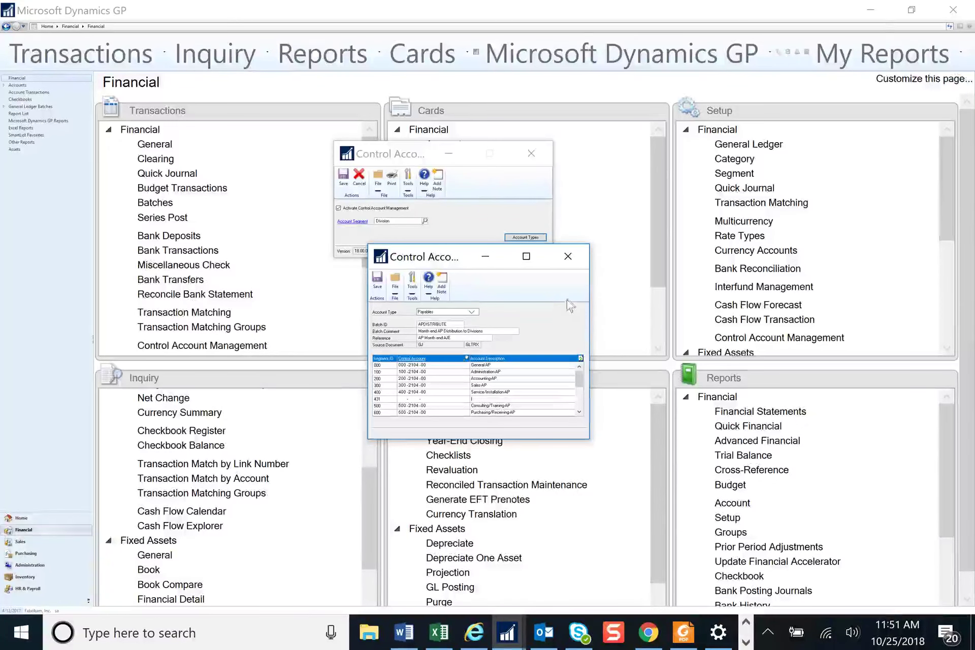
left_click(577, 260)
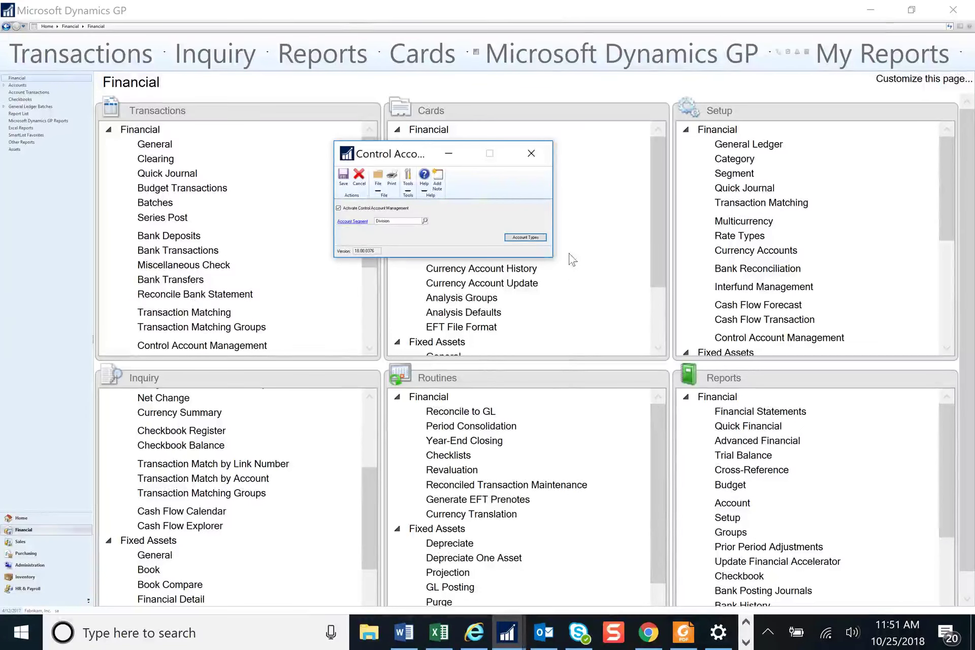
left_click(531, 154)
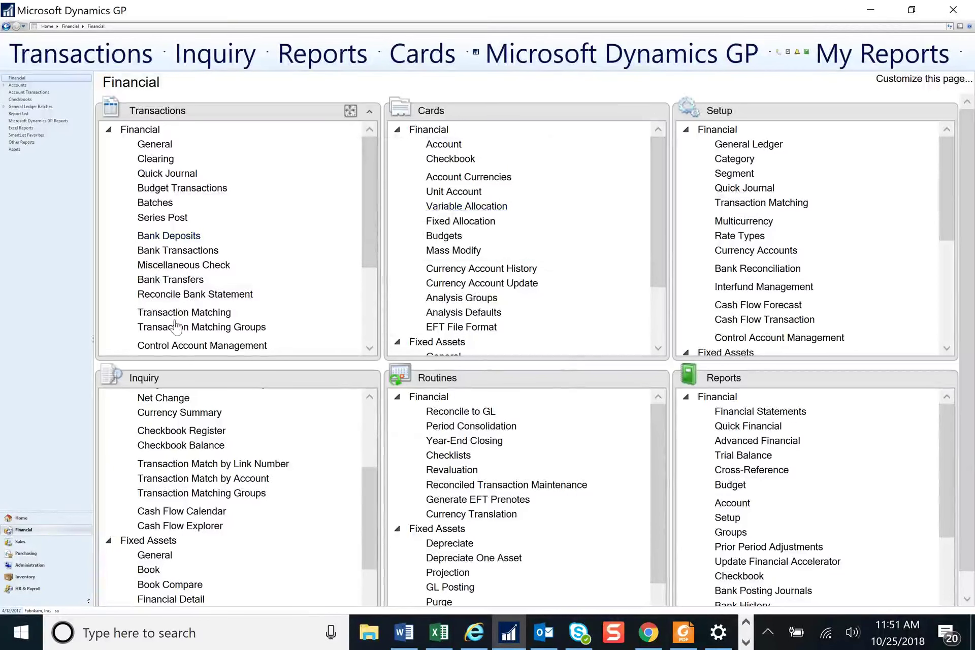
- Open the Control Account Management transactions and inspect the Payables breakdown generated for the Division segment
left_click(183, 347)
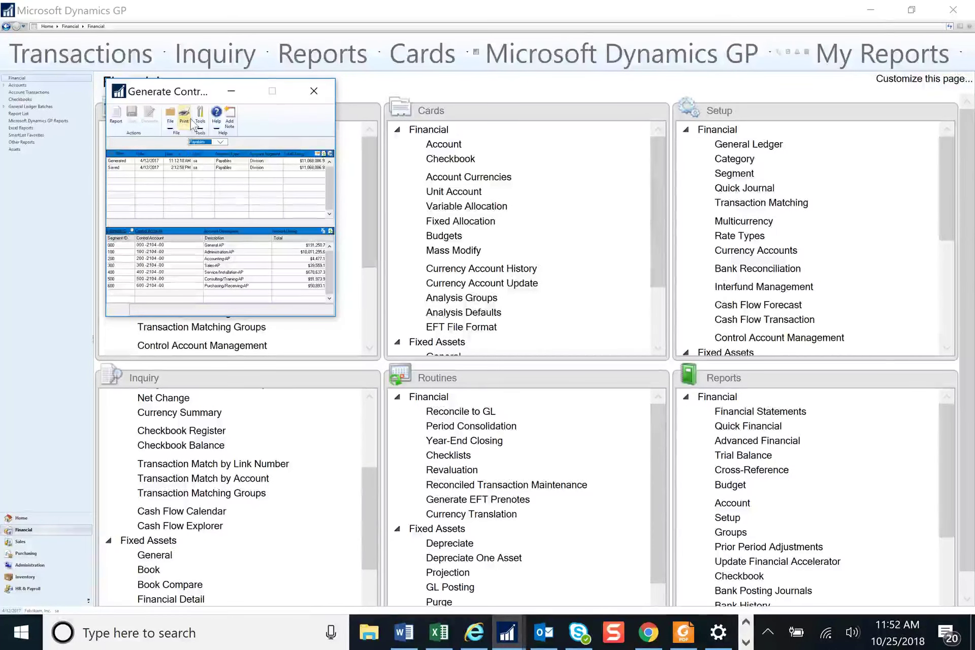
left_click(131, 172)
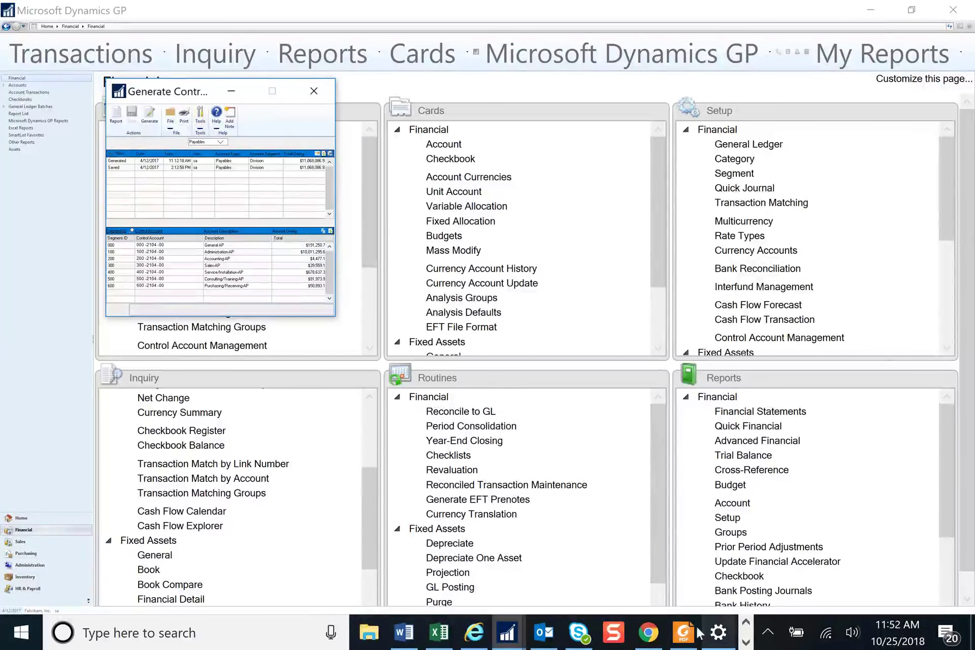
- Switch to Foxit Reader, close the General Posting Edit List, and examine the control account breakdown in CAM_Summary_Report.pdf
mouse_move(686, 636)
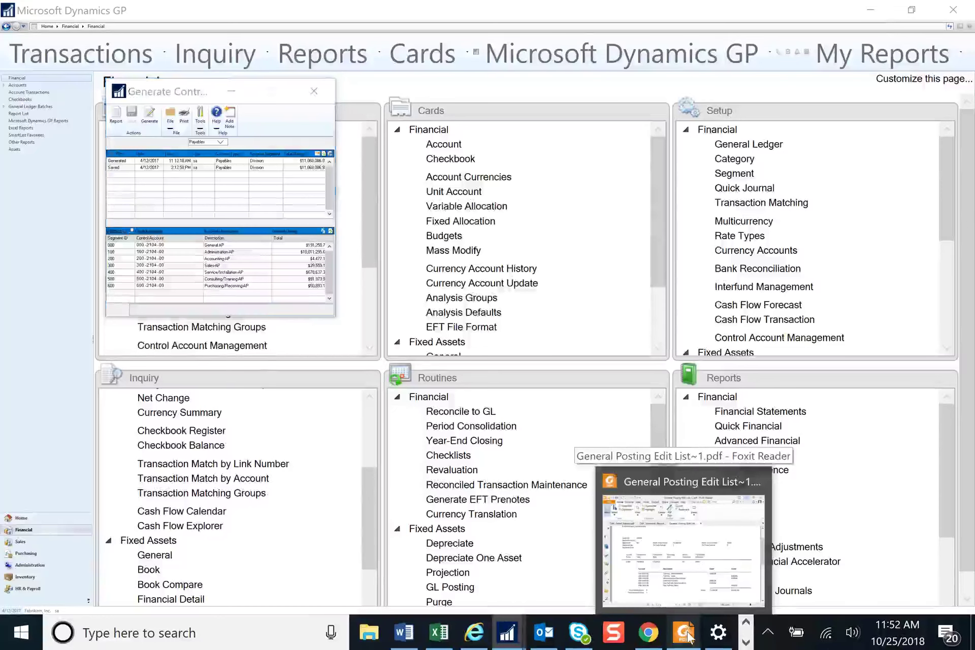
left_click(633, 523)
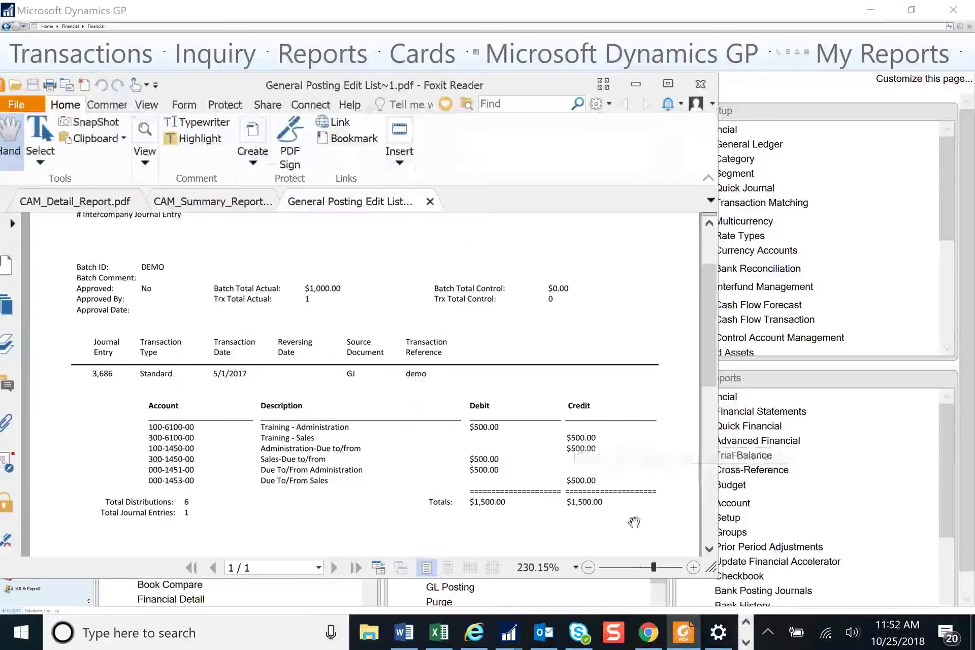
left_click(430, 201)
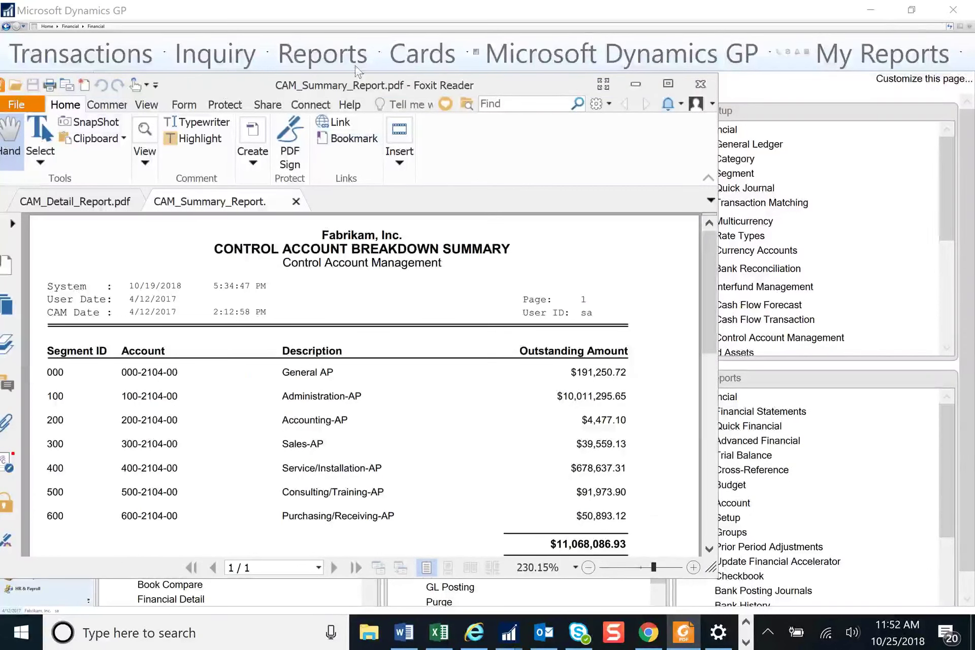
left_click_drag(346, 87, 484, 58)
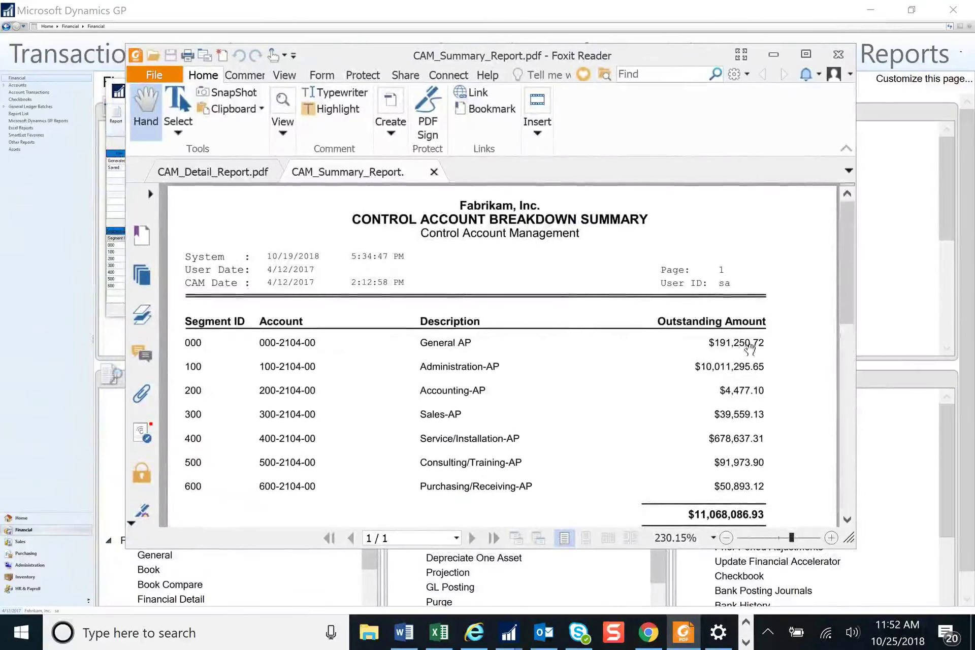
left_click_drag(848, 307, 848, 317)
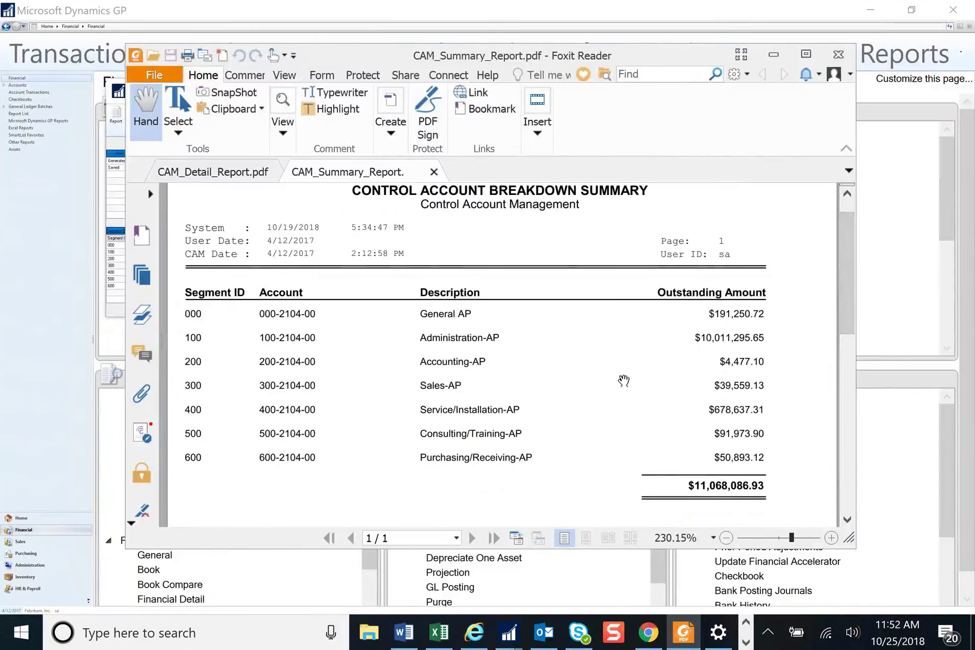
scroll(624, 380, "down", 1)
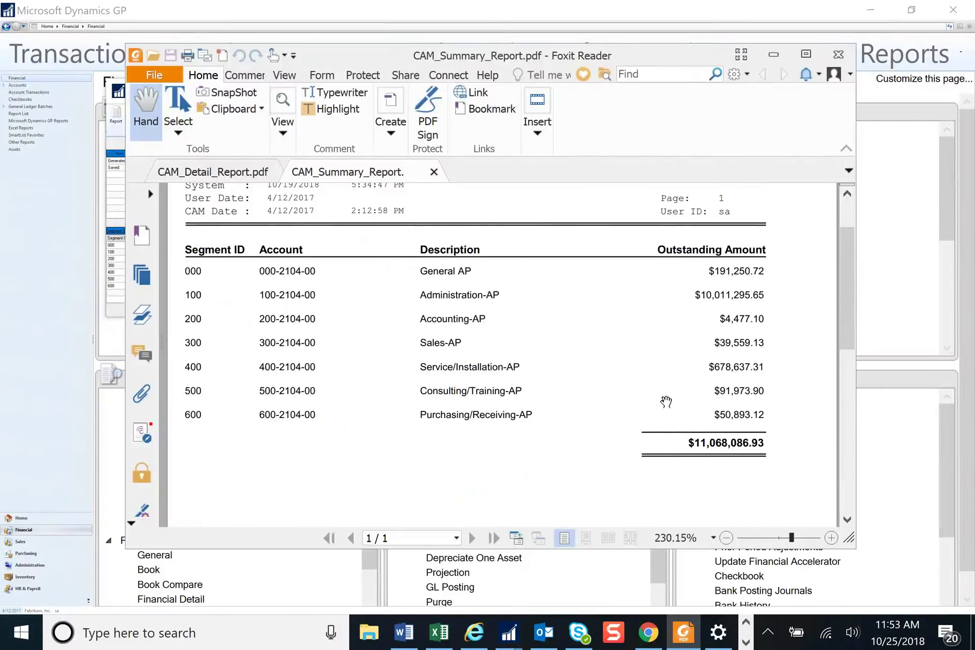
- Examine the vendor vouchers for segments 000 to 200 in CAM_Detail_Report.pdf, and close all PDFs and the control account transaction window
left_click(232, 171)
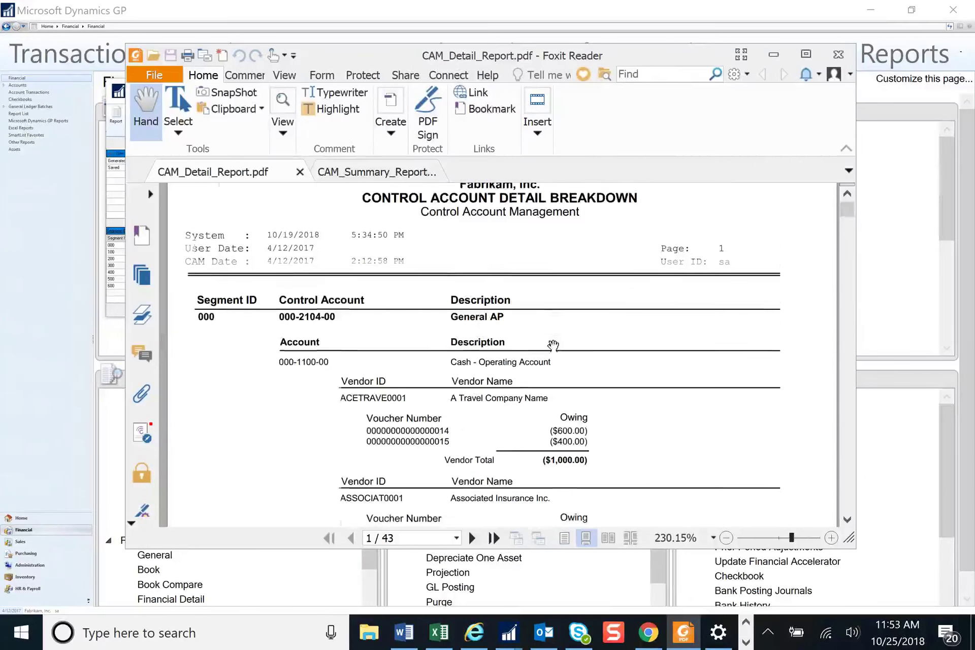
scroll(553, 345, "down", 2)
scroll(610, 335, "down", 3)
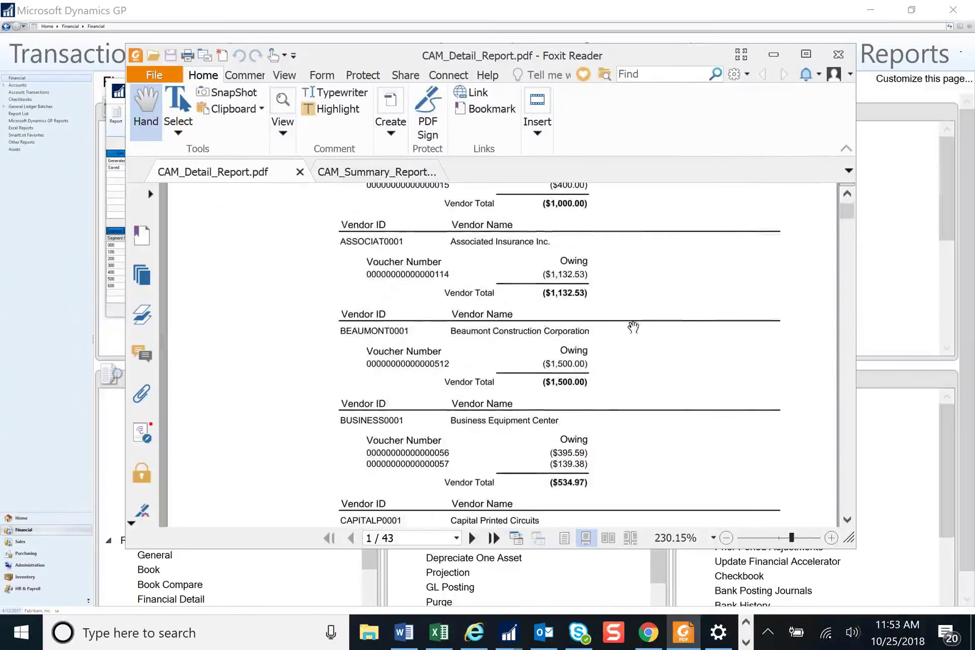
left_click_drag(848, 213, 878, 377)
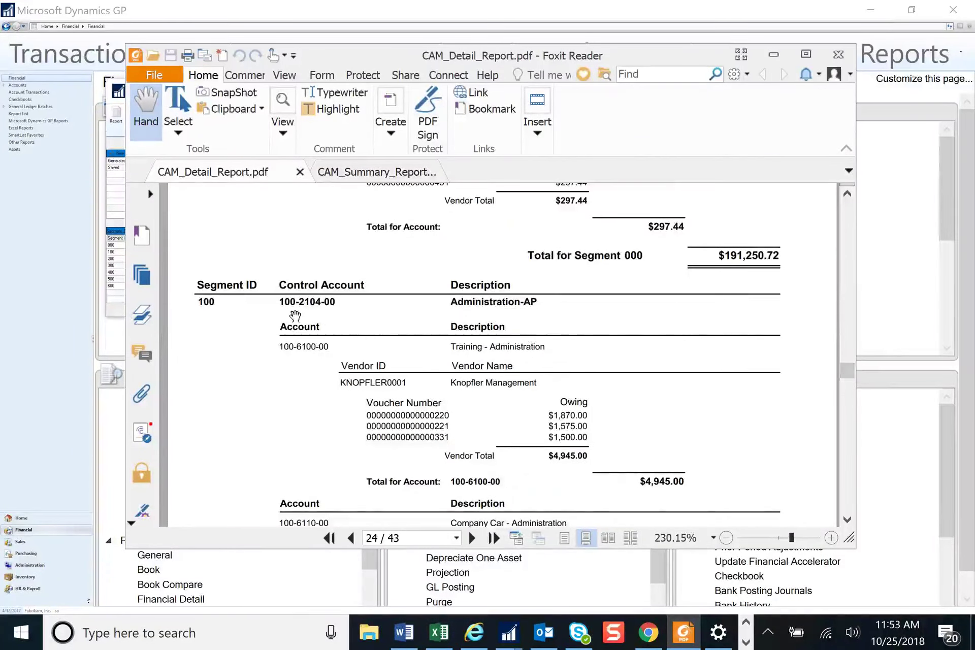
scroll(382, 347, "down", 5)
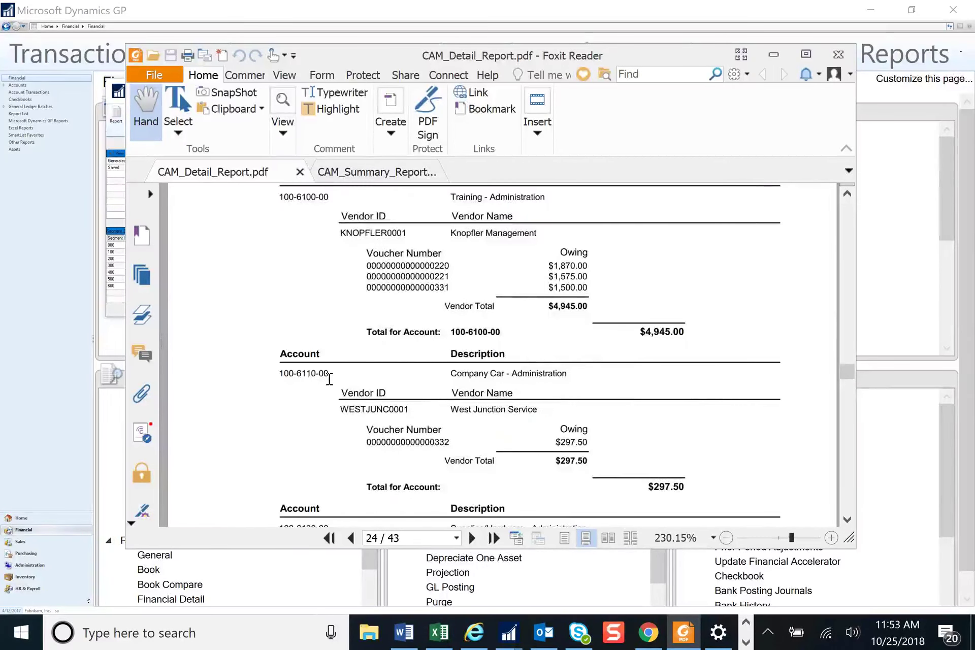
scroll(330, 385, "down", 6)
scroll(332, 390, "down", 20)
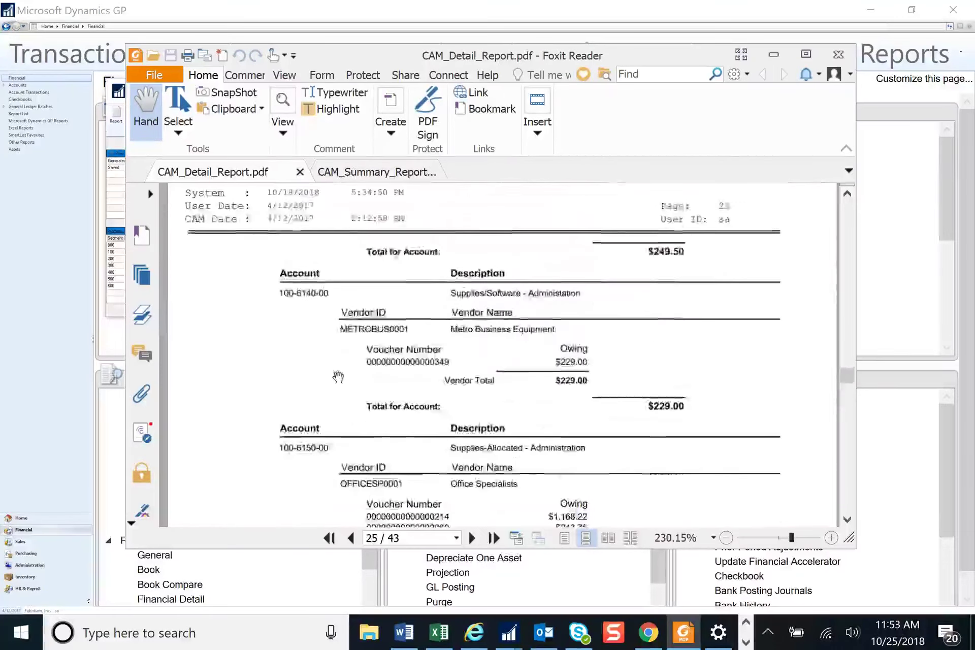
scroll(349, 359, "down", 20)
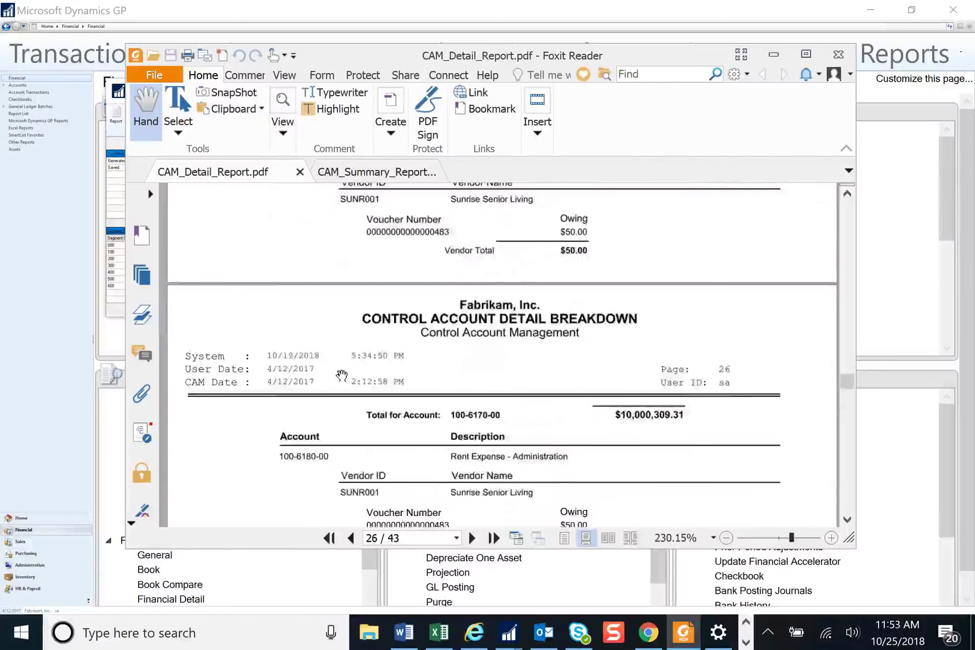
scroll(342, 372, "down", 10)
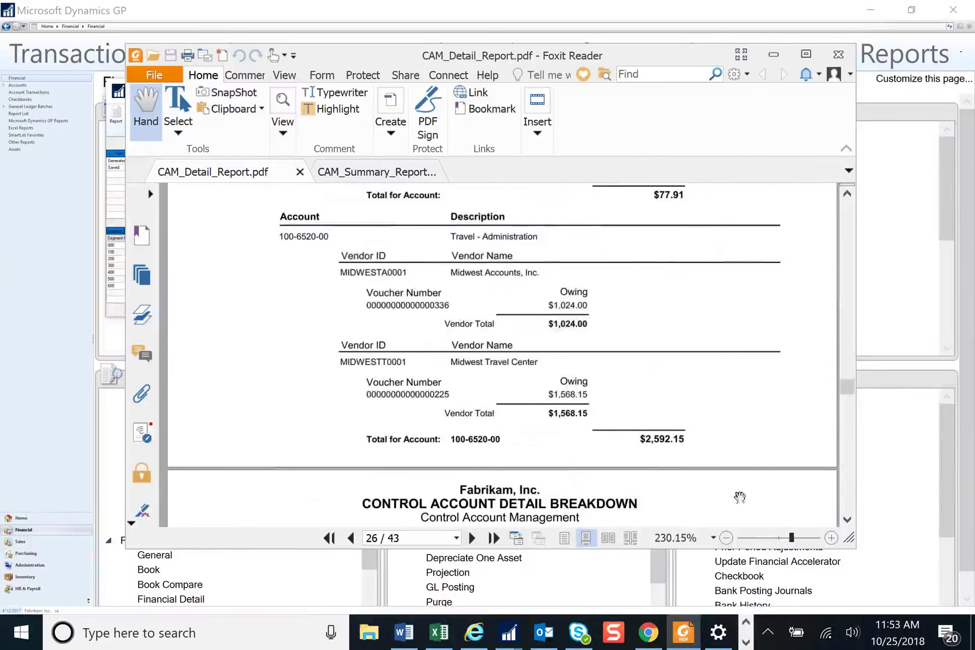
scroll(848, 500, "down", 10)
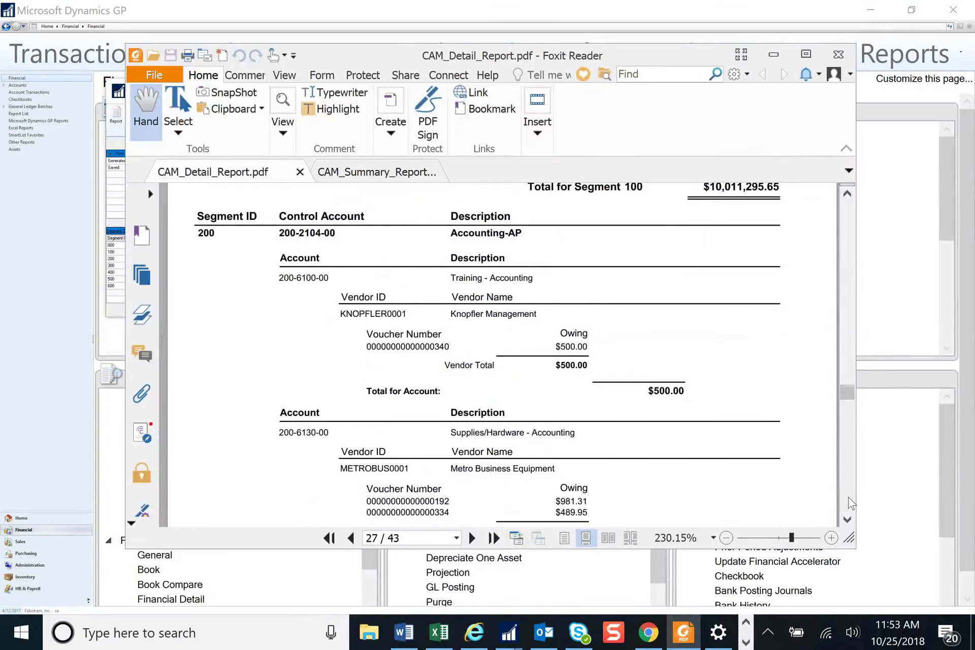
scroll(846, 499, "down", 10)
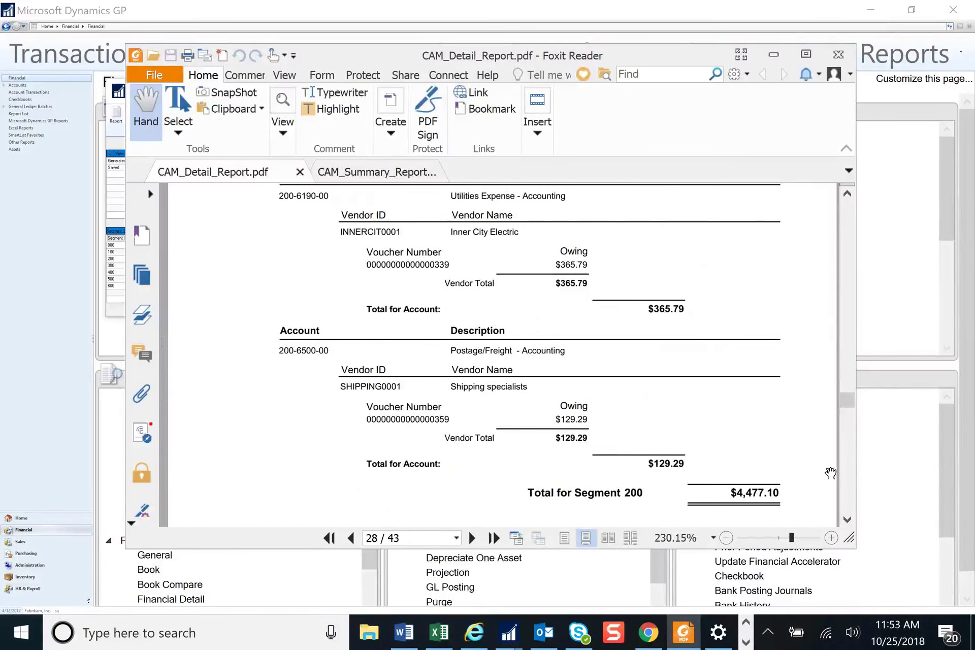
left_click(839, 55)
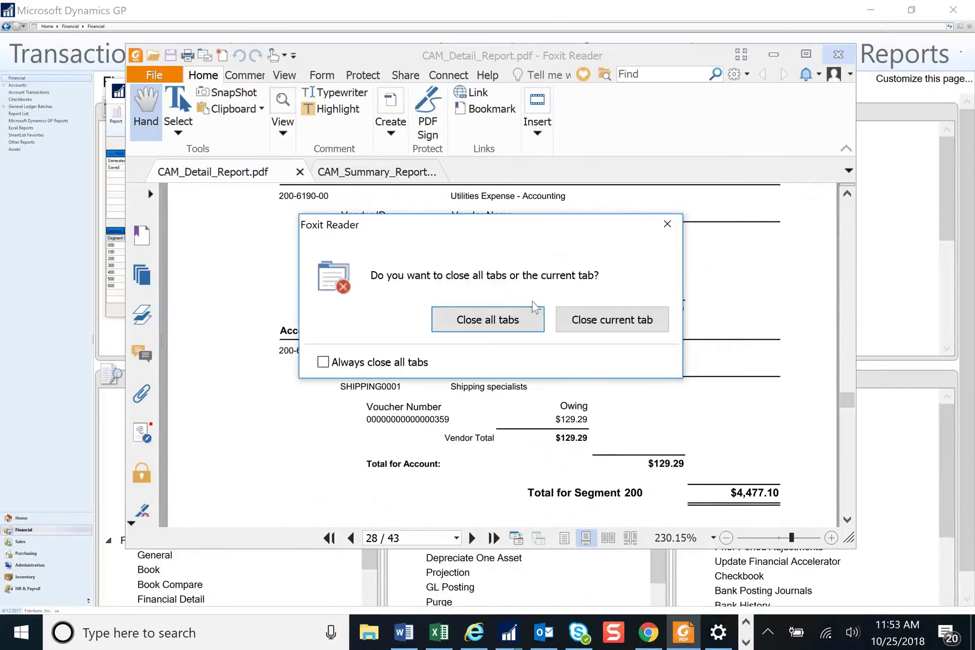
left_click(516, 318)
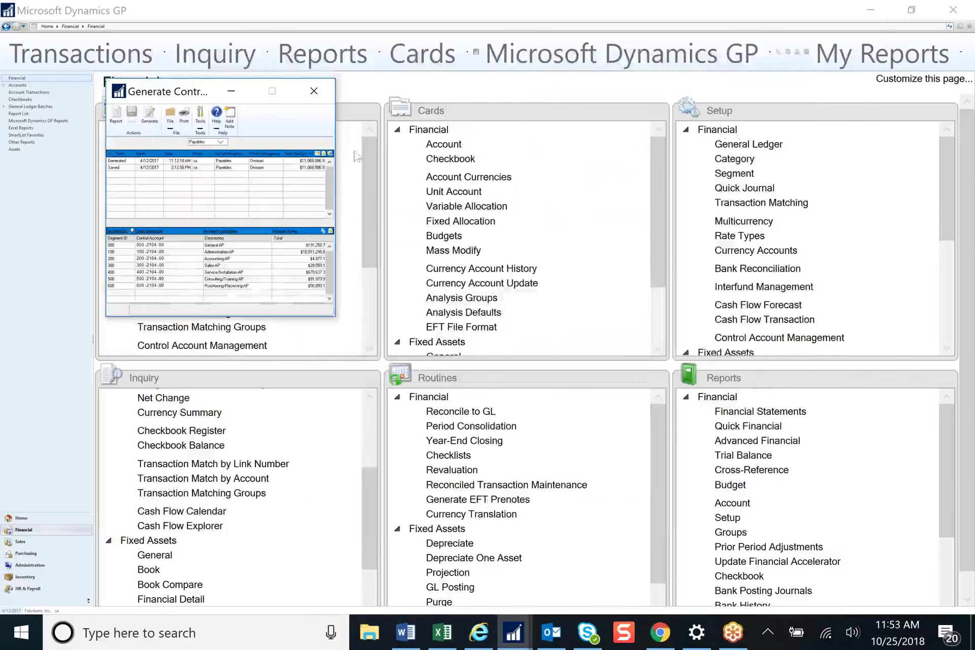
left_click(324, 100)
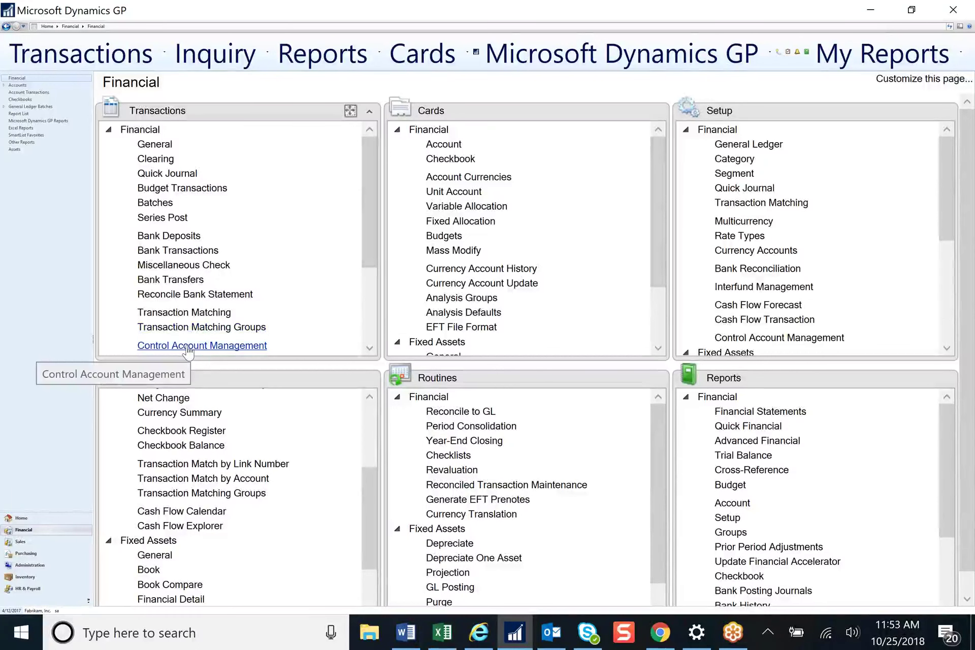
- Open Batch Entry for the Financial transactions and load the APDISTRIBUTE batch
left_click(155, 203)
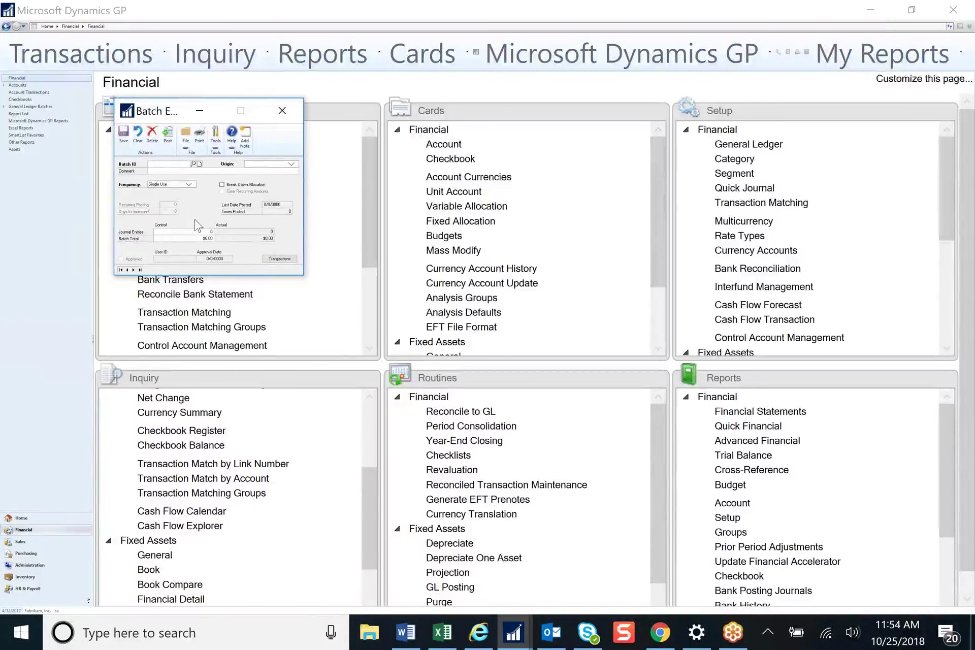
left_click(194, 164)
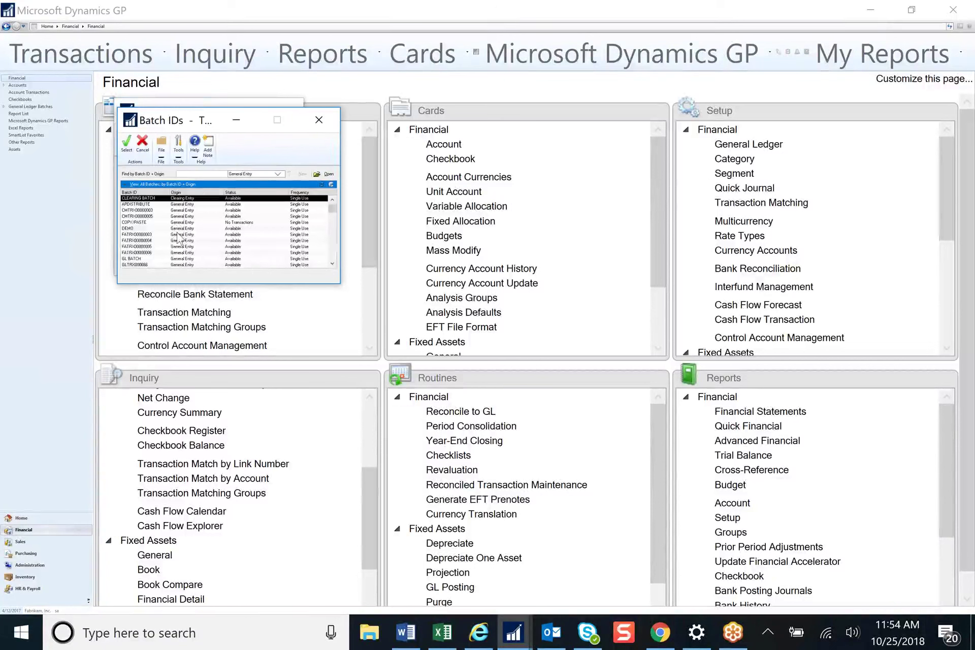
double_click(137, 204)
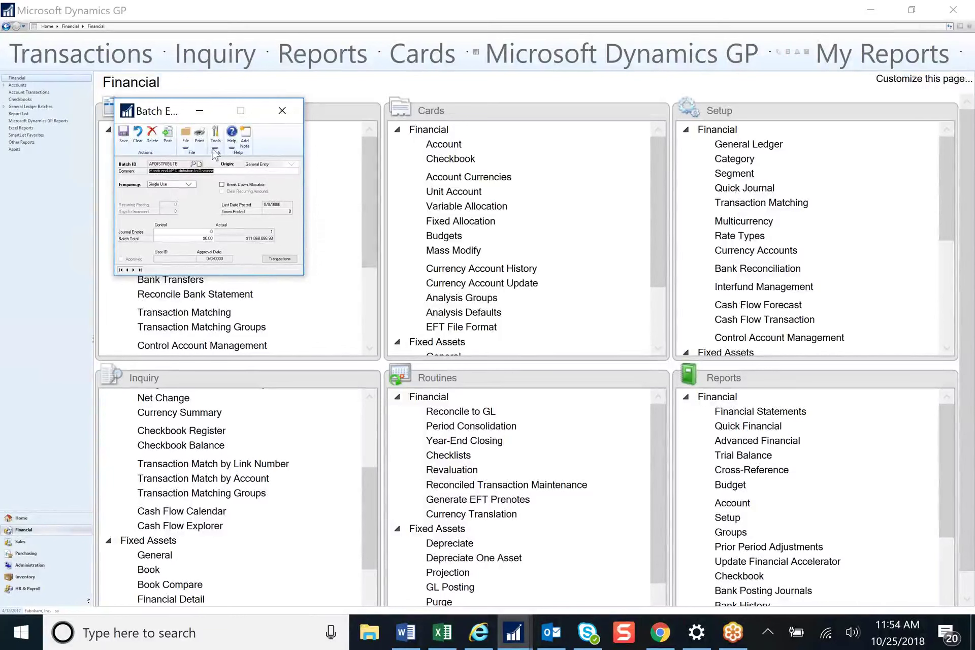
- Print the batch's General Entry Edit List as a template to the screen instead of the printer, and examine the reversing journal entry
left_click(200, 137)
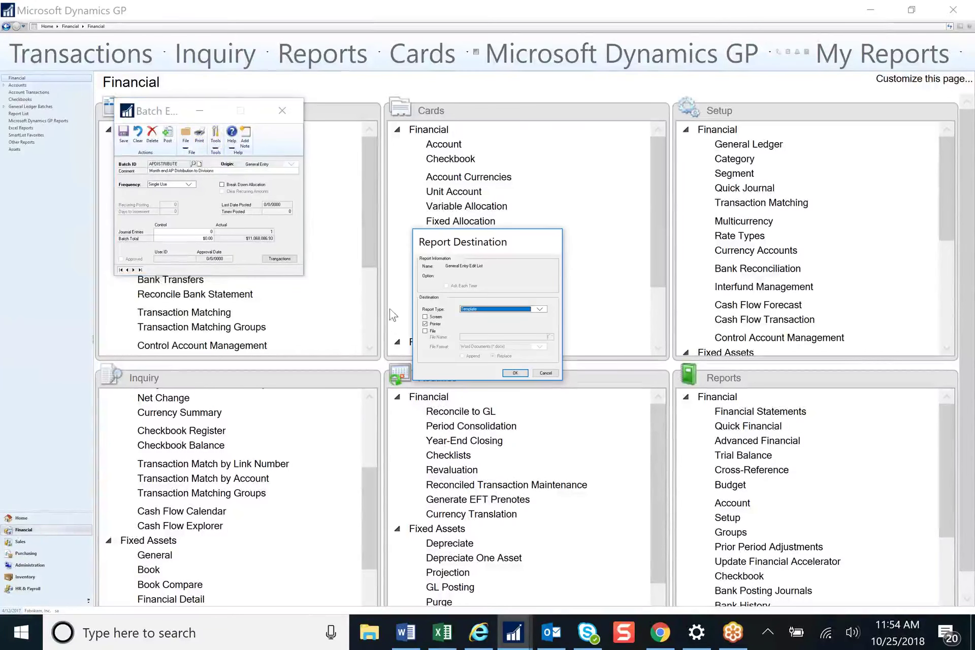
left_click(425, 317)
left_click(425, 324)
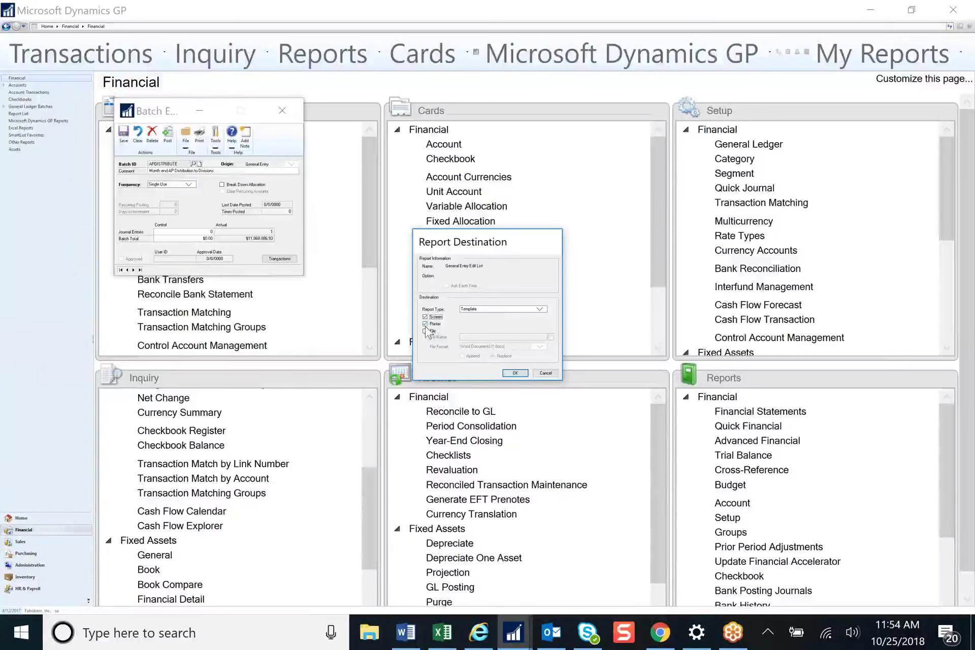
left_click(515, 373)
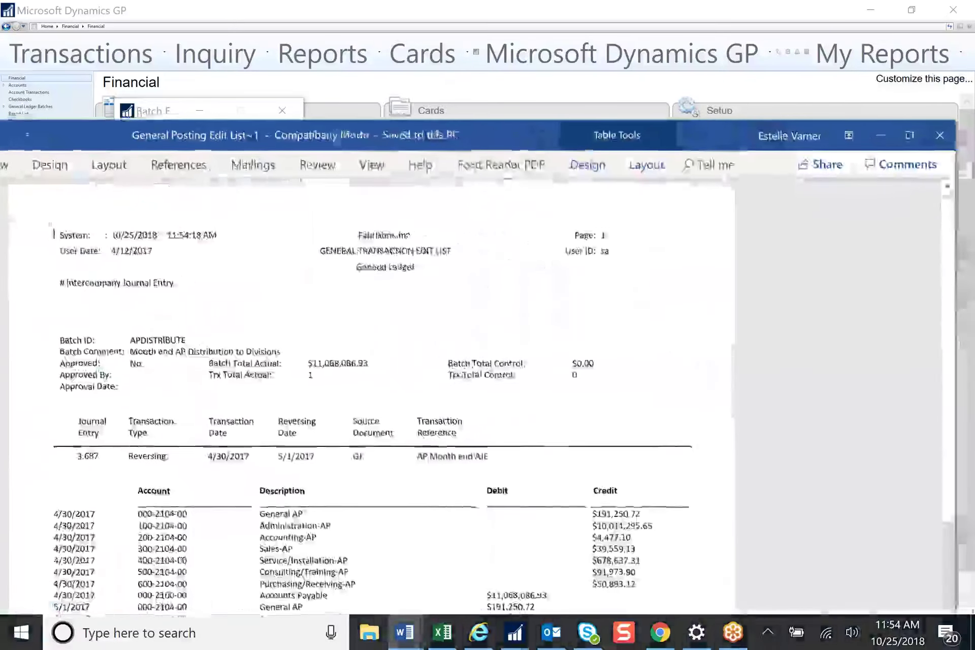
left_click_drag(430, 130, 562, 56)
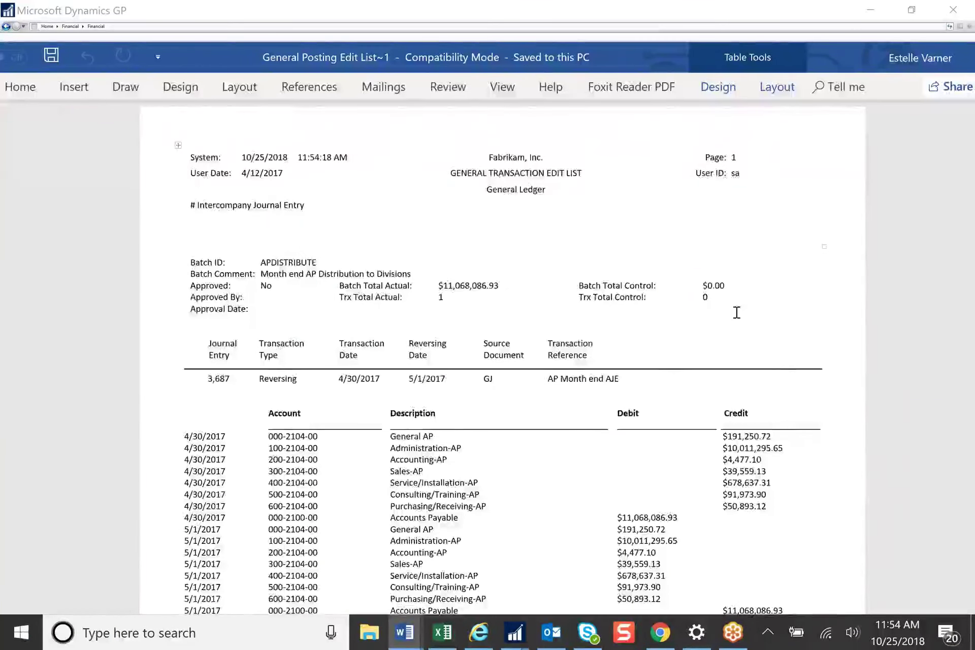
scroll(737, 311, "down", 3)
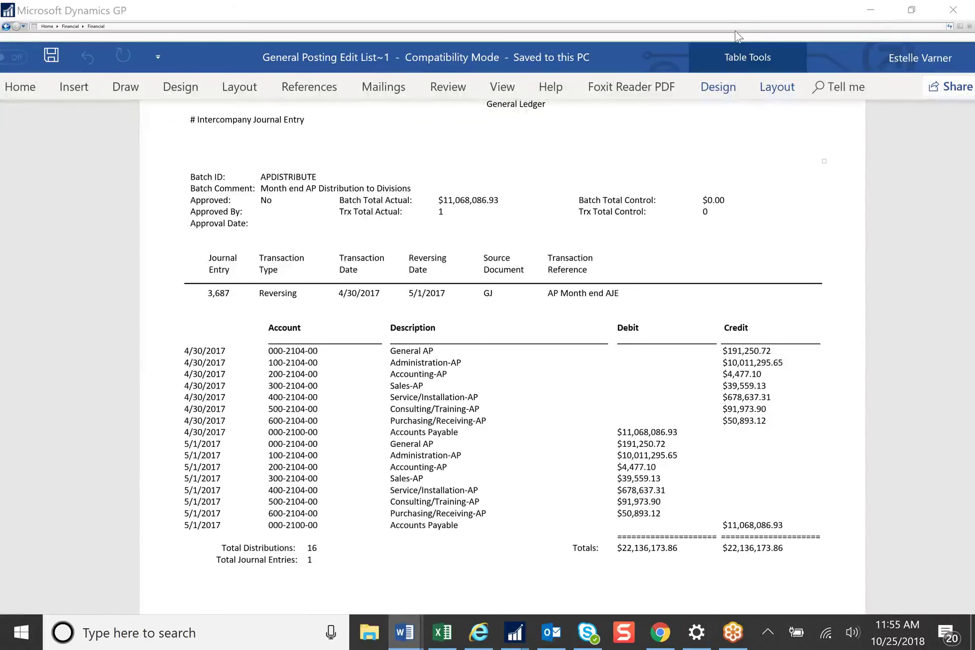
- Close the General Posting Edit List document in Word and the Batch Entry window in Dynamics GP
left_click_drag(660, 55, 527, 84)
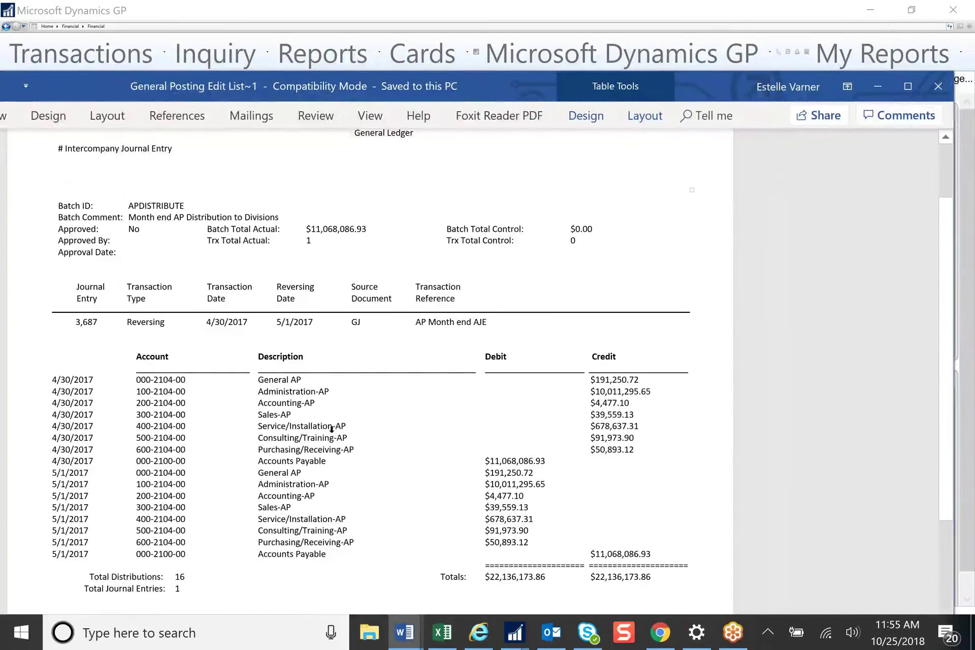
left_click(939, 87)
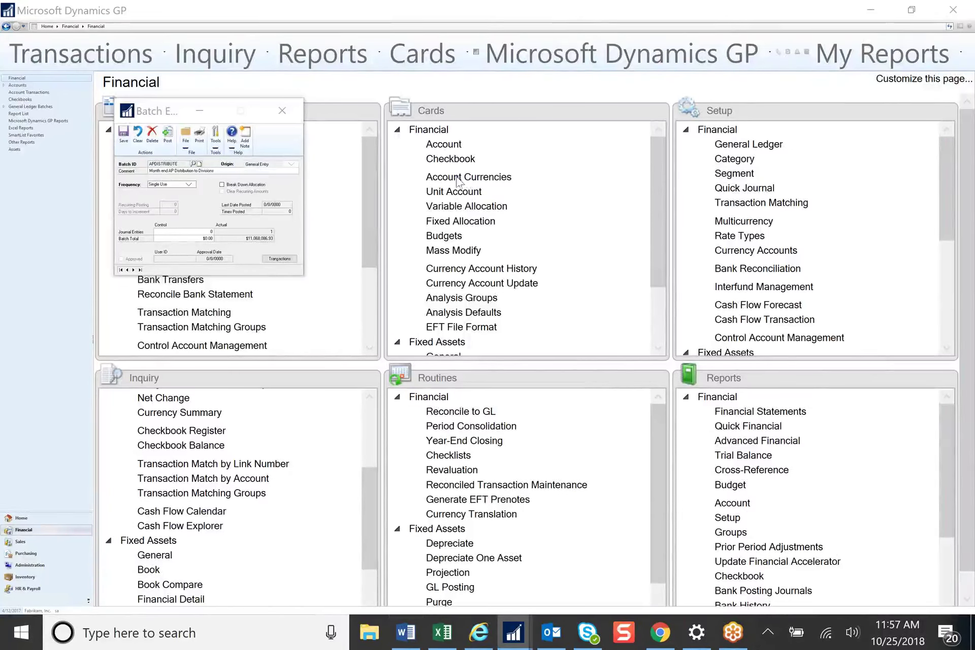
left_click(286, 114)
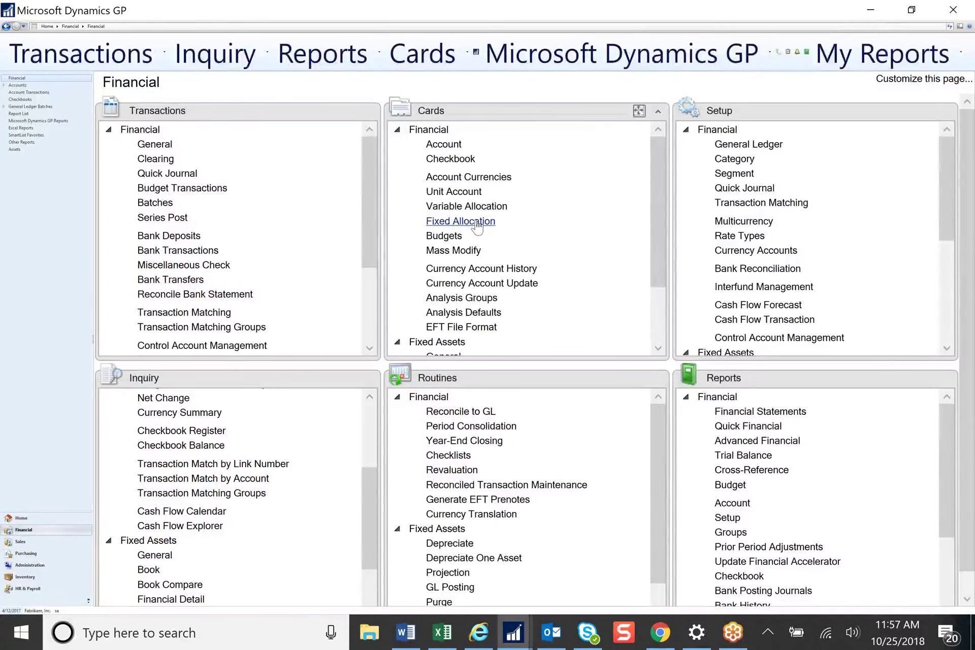
- Load account 000-6190-00 in the Fixed Allocation card, examine its distribution accounts and percentages, and close the card
left_click(478, 223)
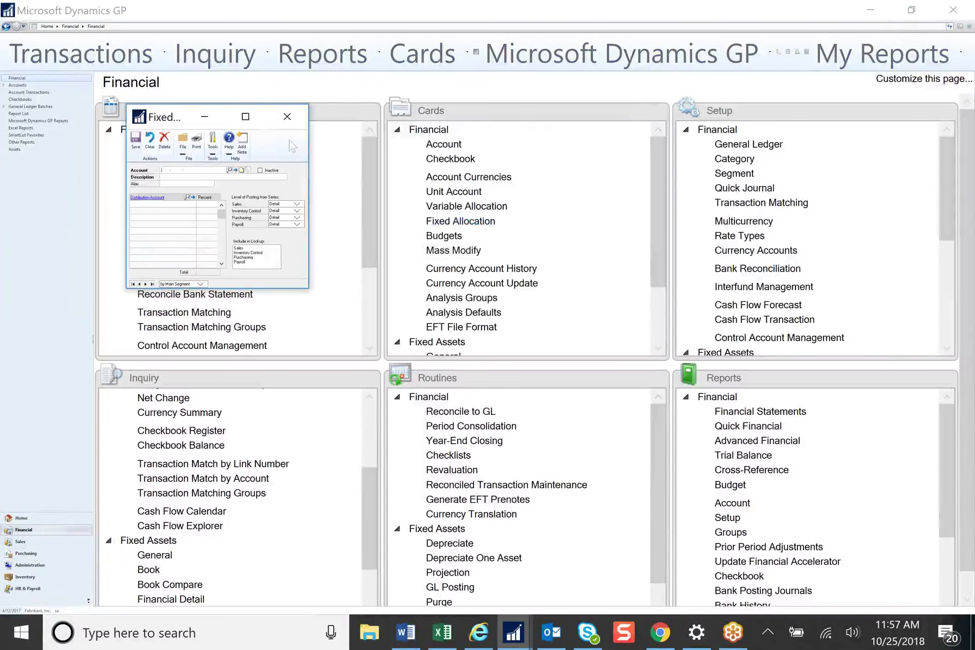
left_click(201, 117)
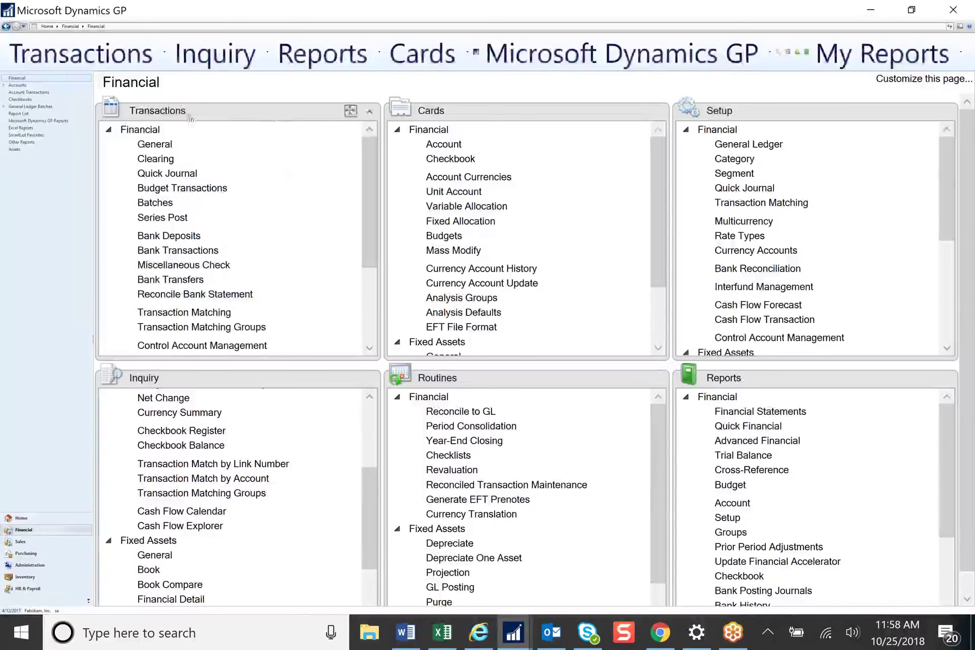
left_click(457, 221)
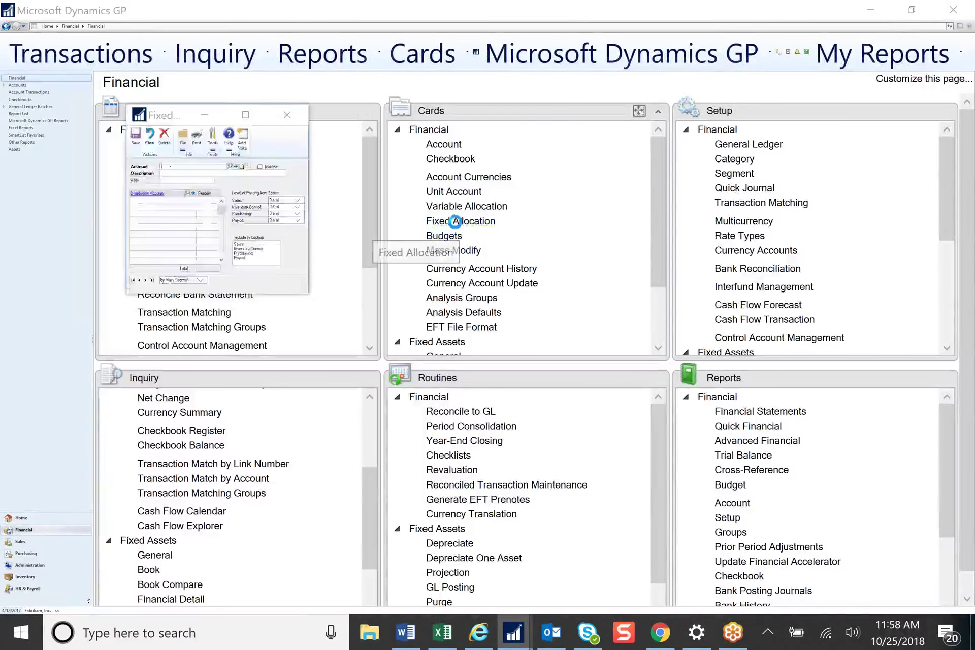
left_click_drag(181, 116, 477, 152)
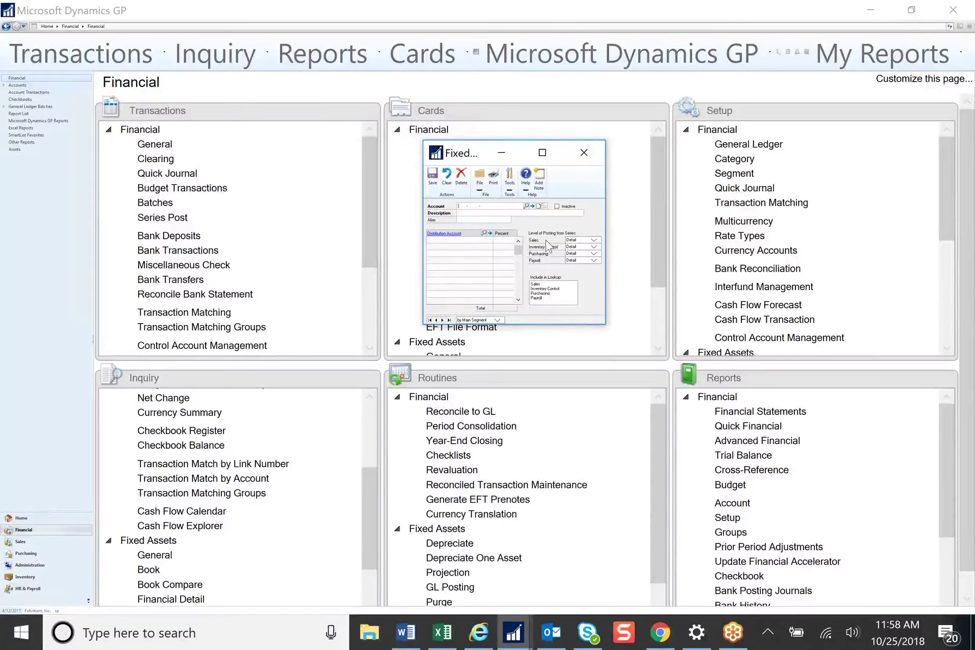
type("00 -6190 -00")
key("Tab")
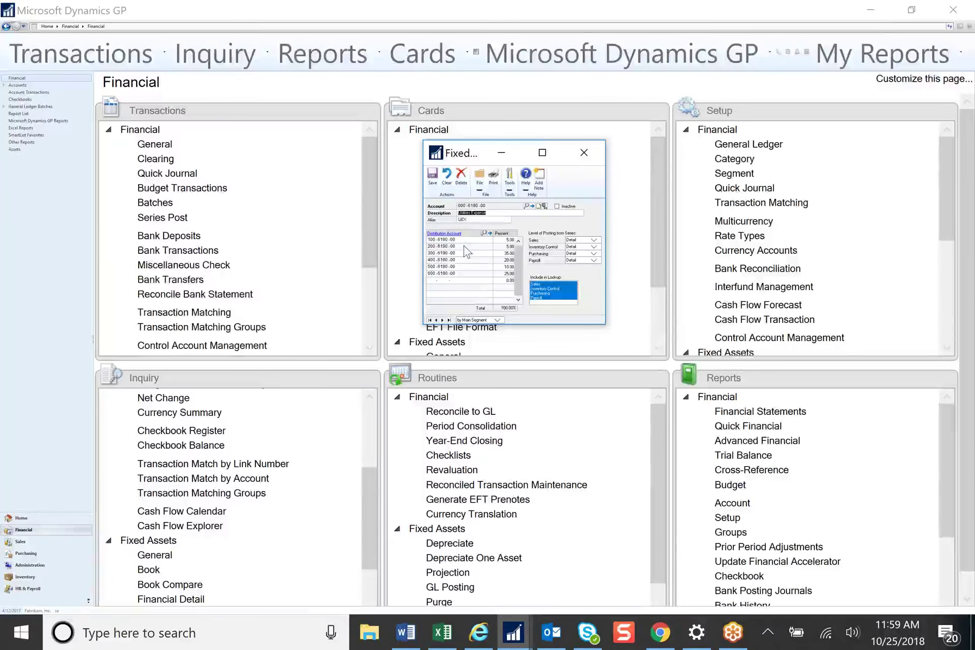
left_click(584, 152)
- Load account 000-6180-00 in the Variable Allocation card, examine the breakdown accounts for 100-6180-00 and 200-6180-00, and close the card
left_click(466, 205)
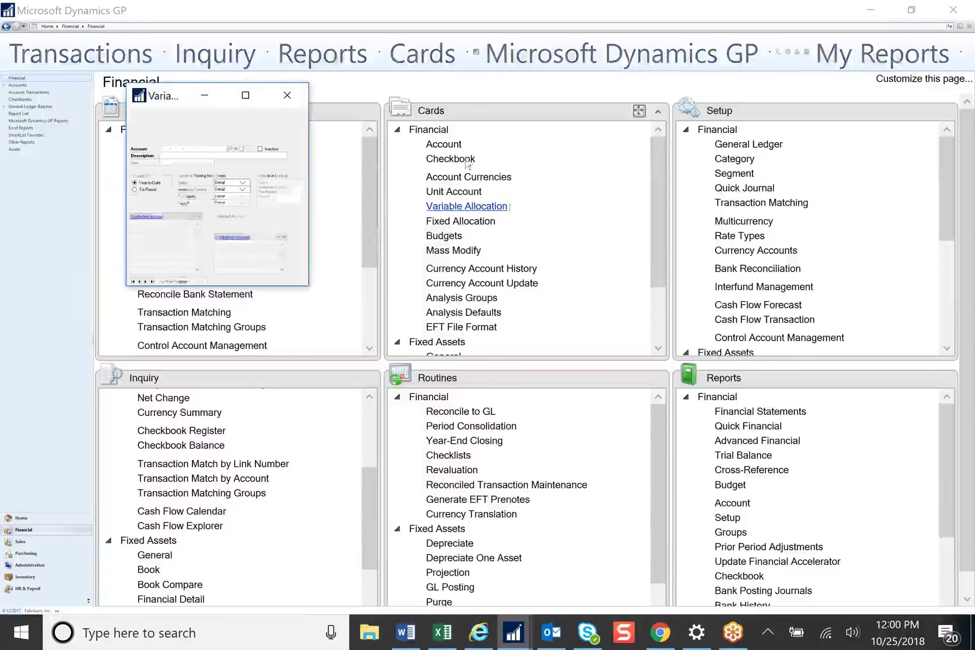
left_click_drag(178, 90, 478, 135)
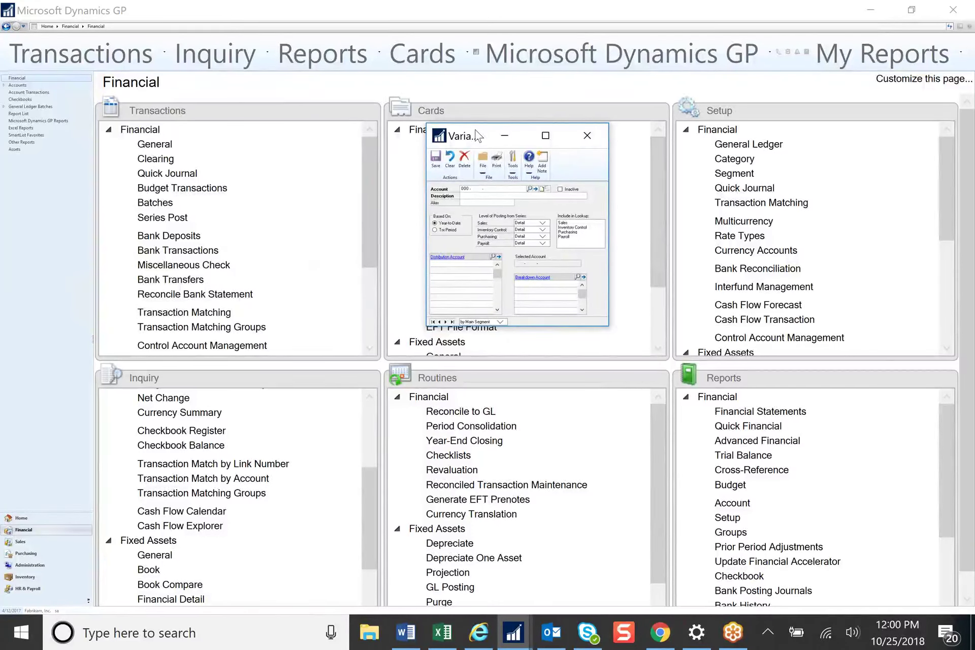
type("6180 -00")
key("Tab")
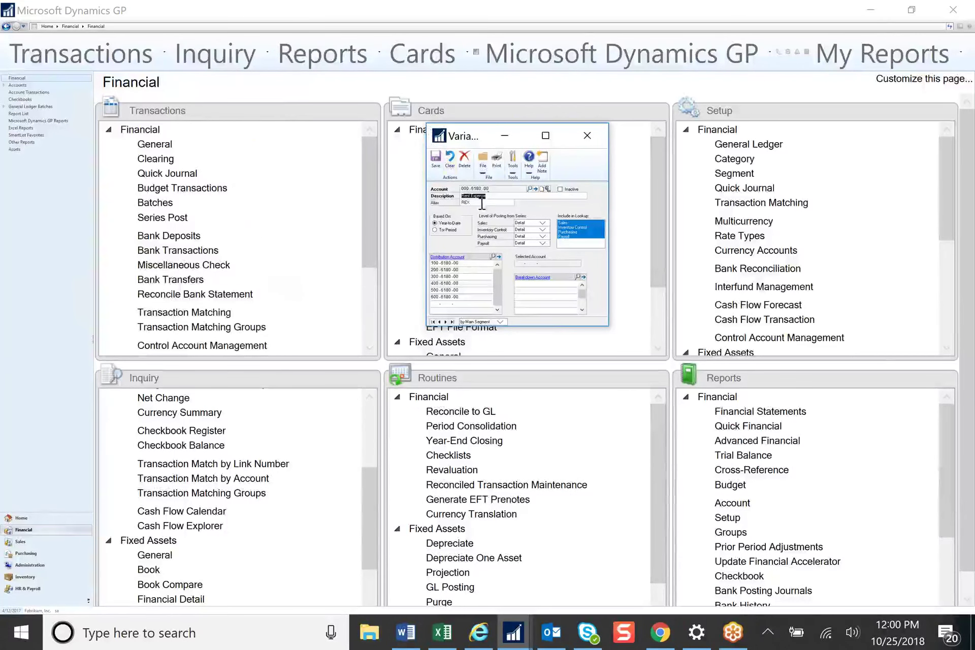
left_click(438, 265)
left_click(438, 264)
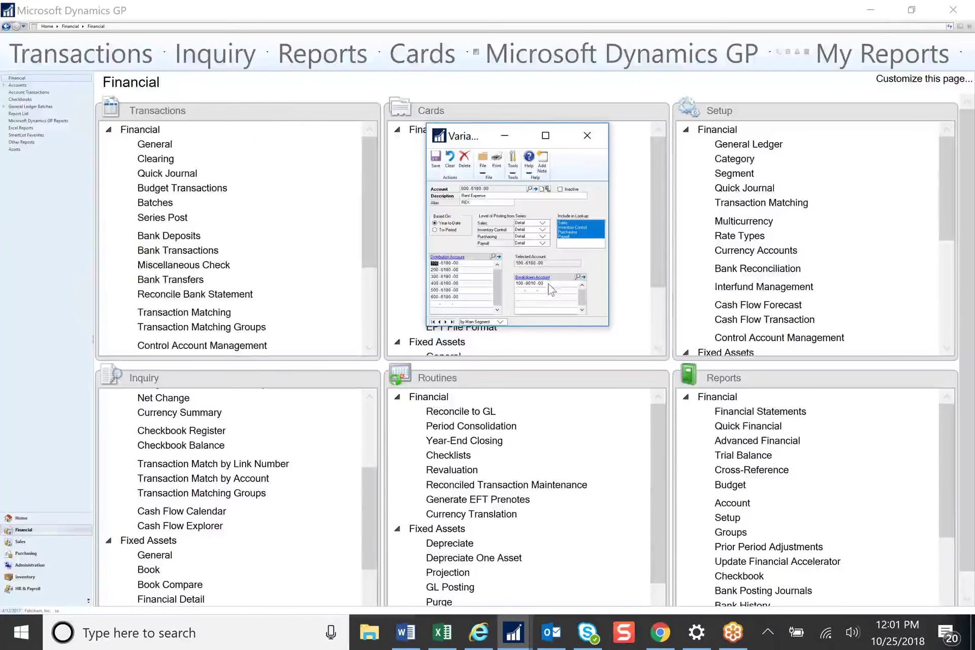
left_click(435, 270)
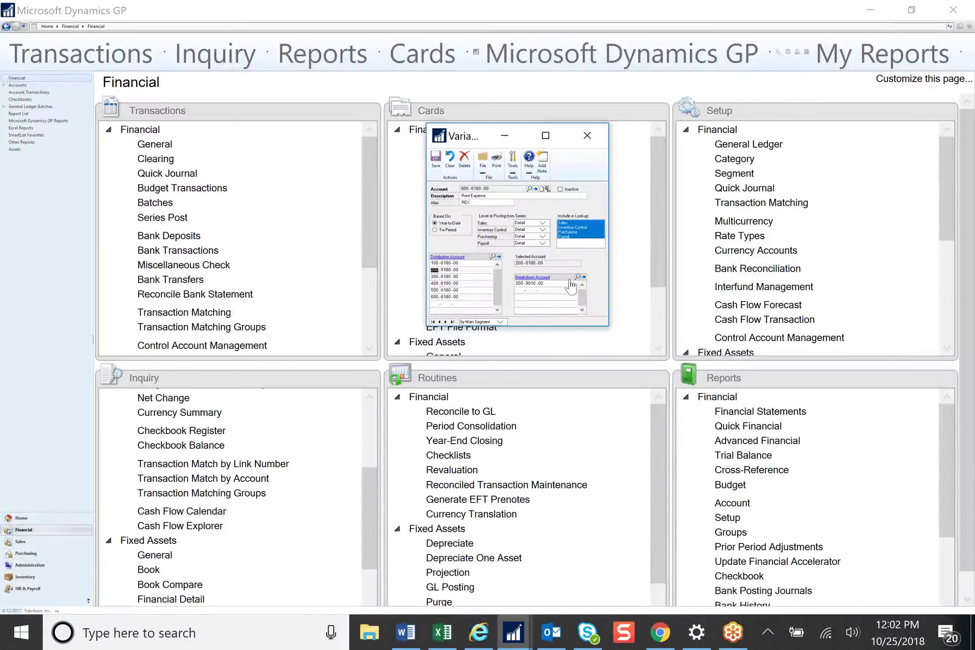
left_click(589, 140)
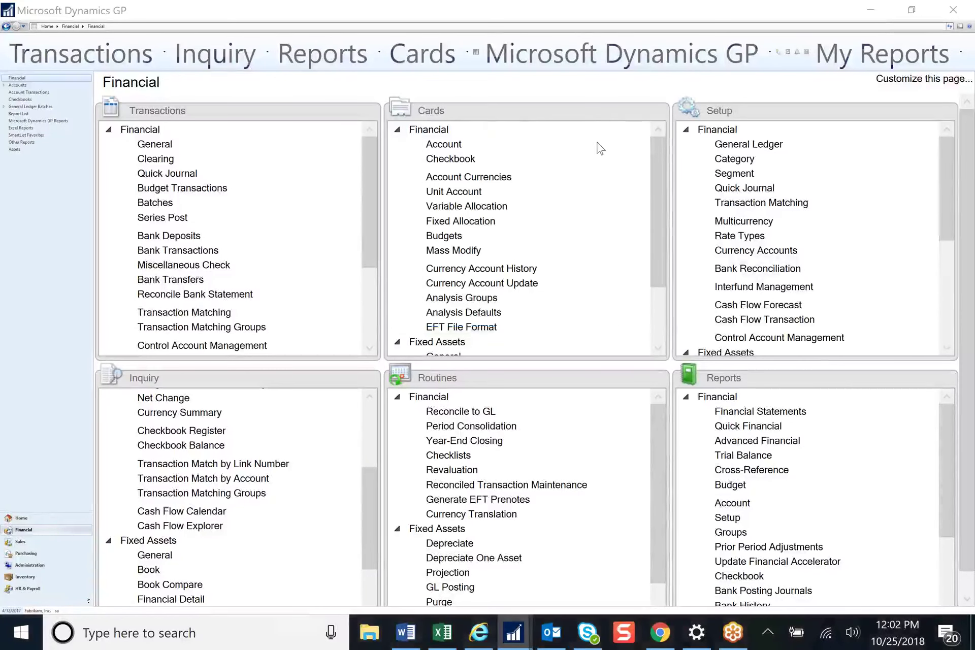
- Bring up the budget list from the Financial cards and open BUDGET1 using Microsoft Dynamics GP
left_click(472, 251)
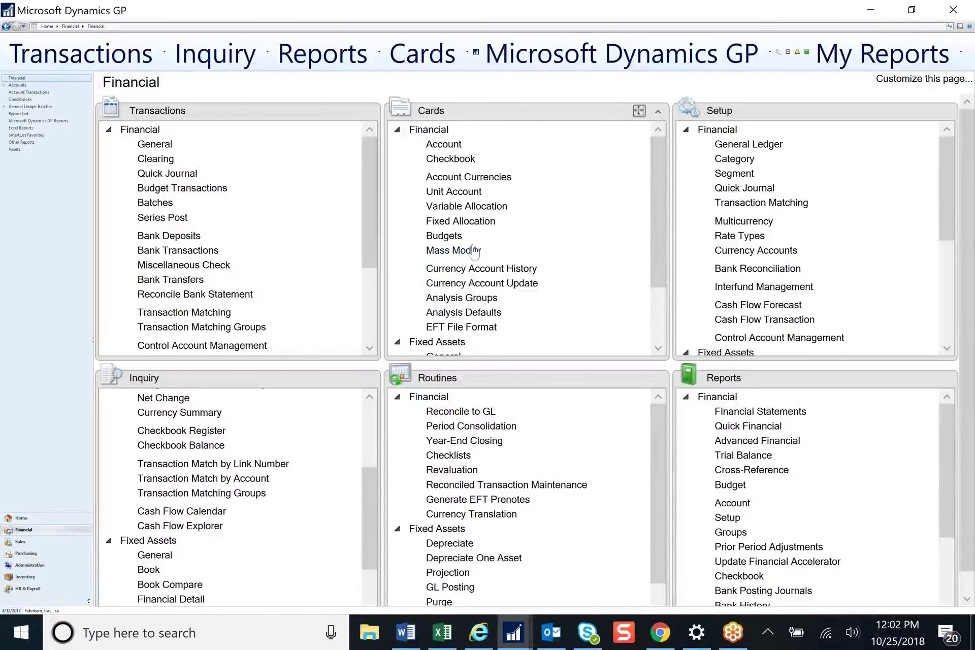
left_click(444, 237)
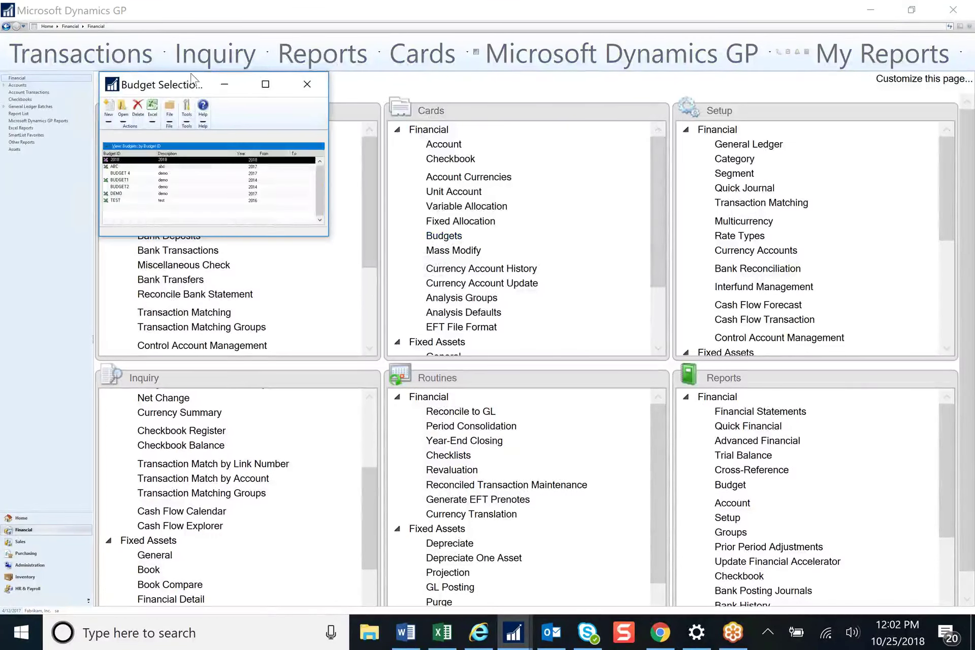
left_click_drag(192, 76, 478, 111)
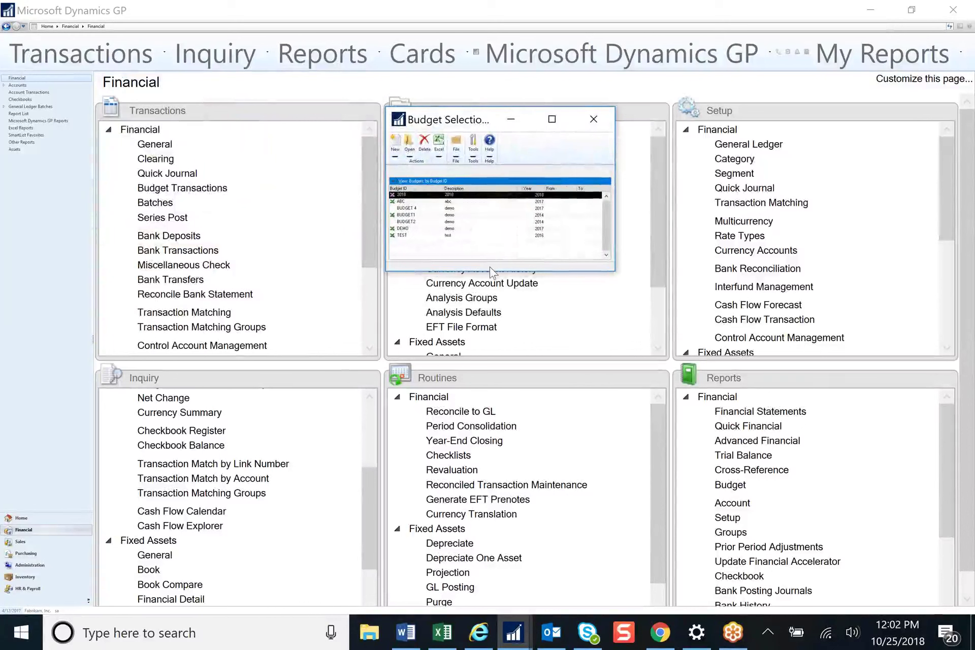
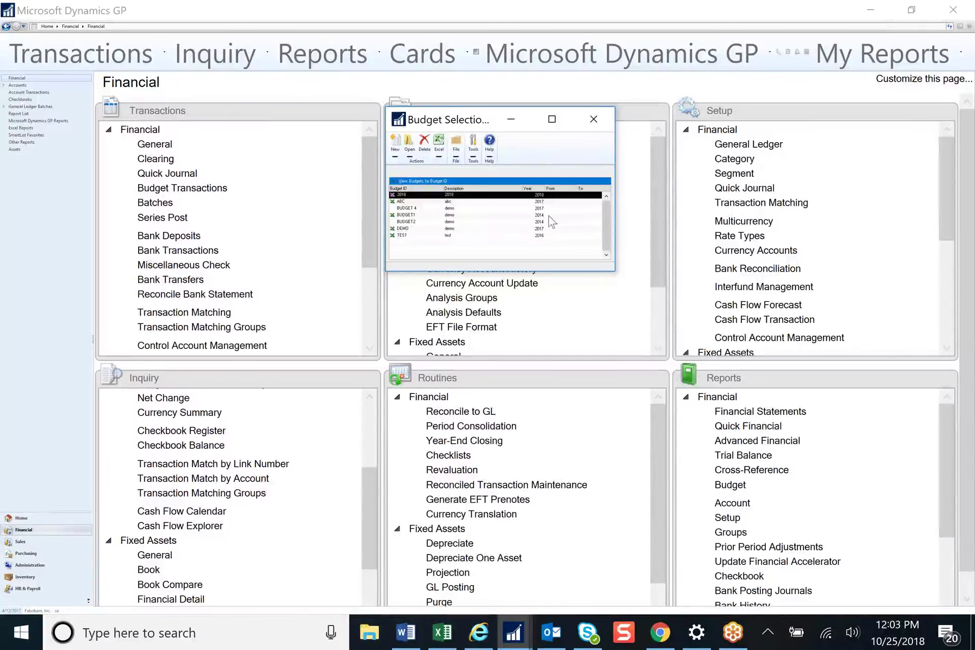
left_click(408, 215)
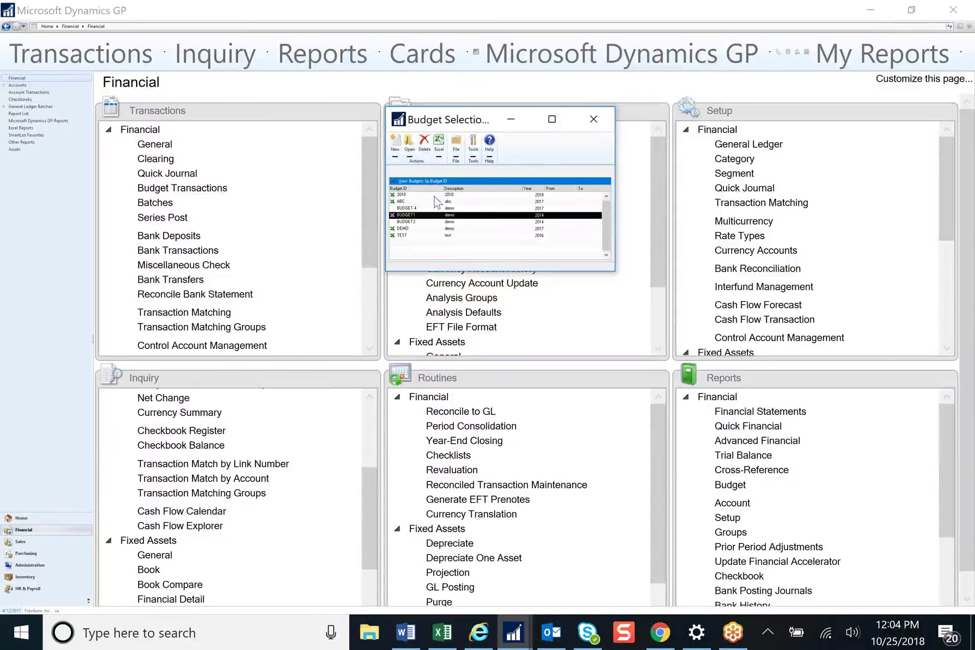
left_click(410, 151)
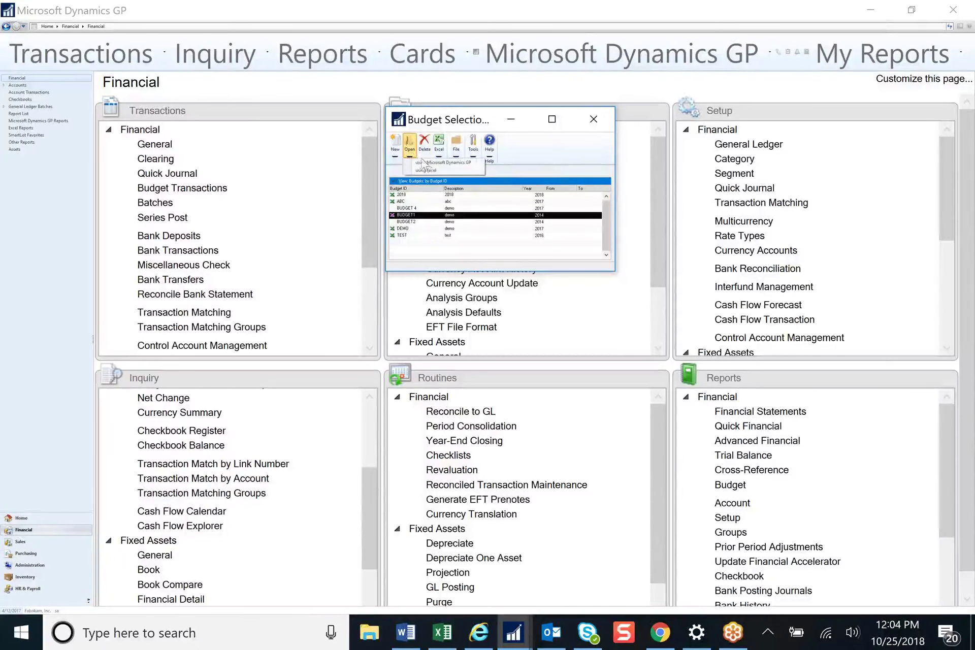
left_click(434, 163)
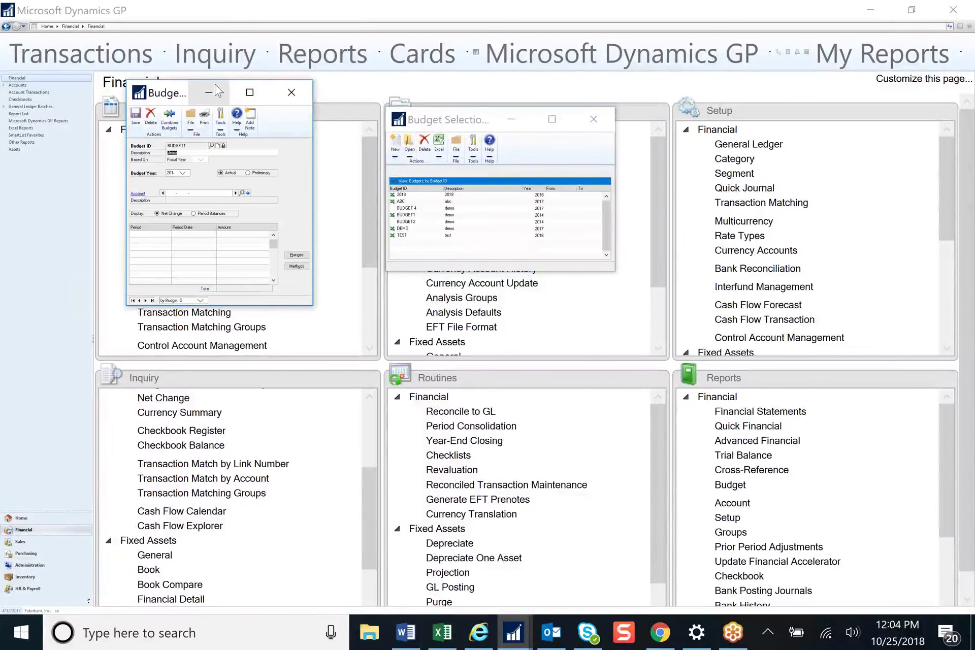
left_click_drag(173, 93, 428, 166)
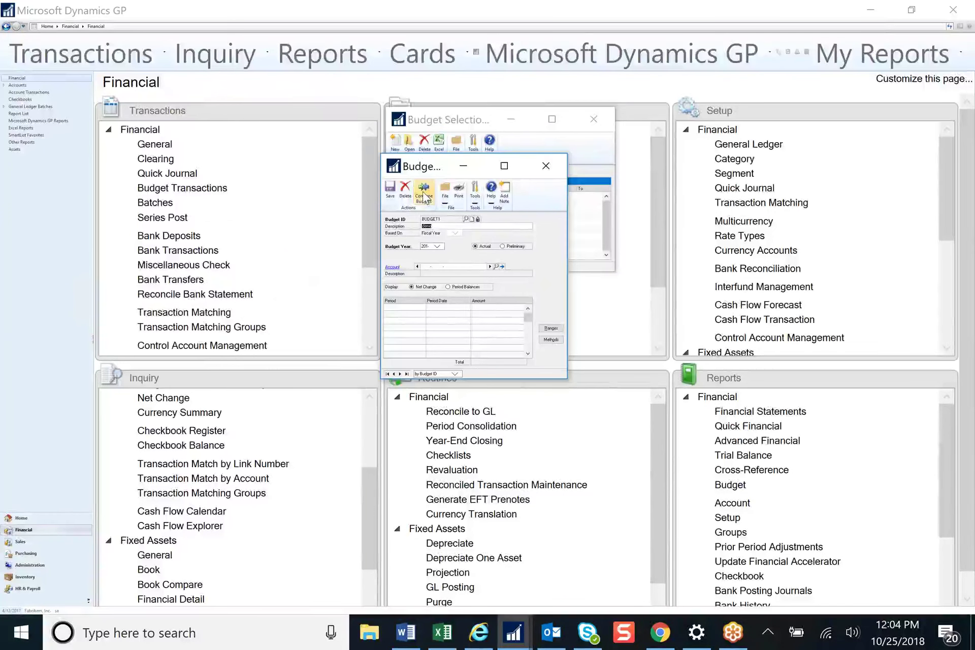
- Examine combining master BUDGET1 with BUDGET2 in Combine Budgets, and close all budget windows without processing
left_click(424, 196)
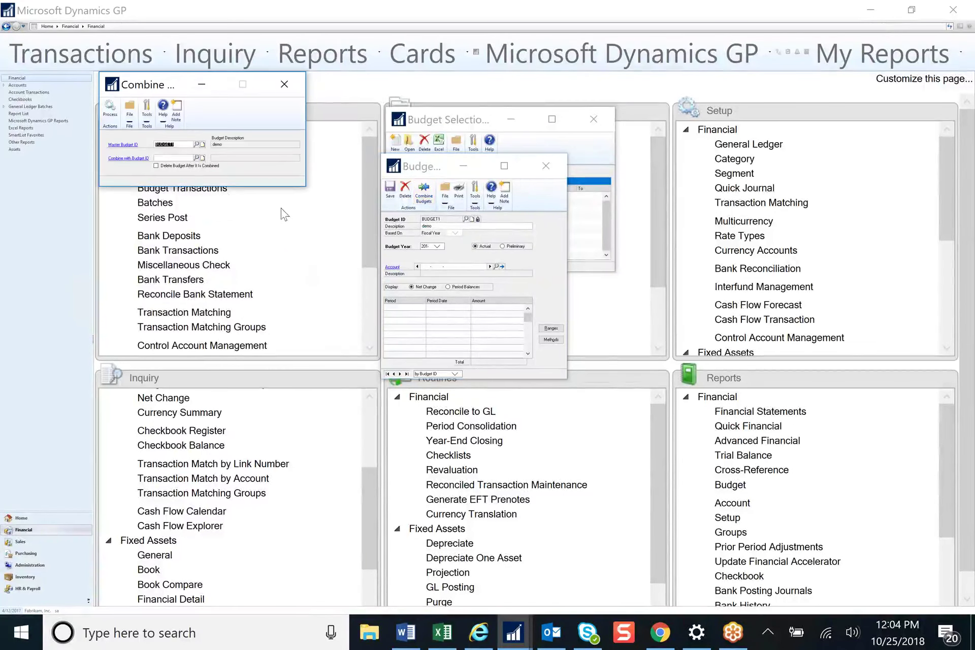
left_click(197, 158)
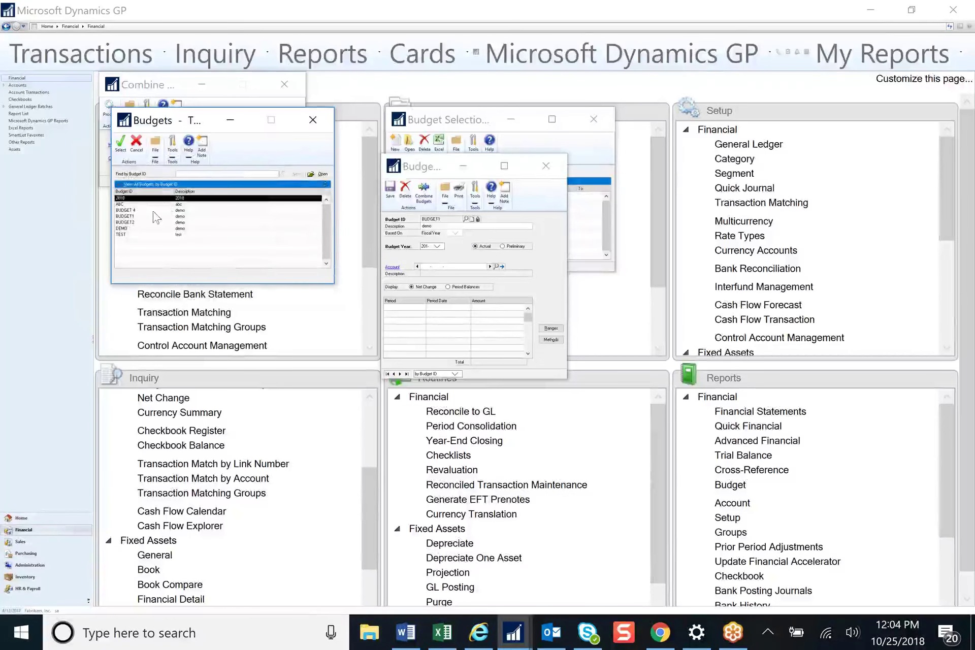
double_click(146, 223)
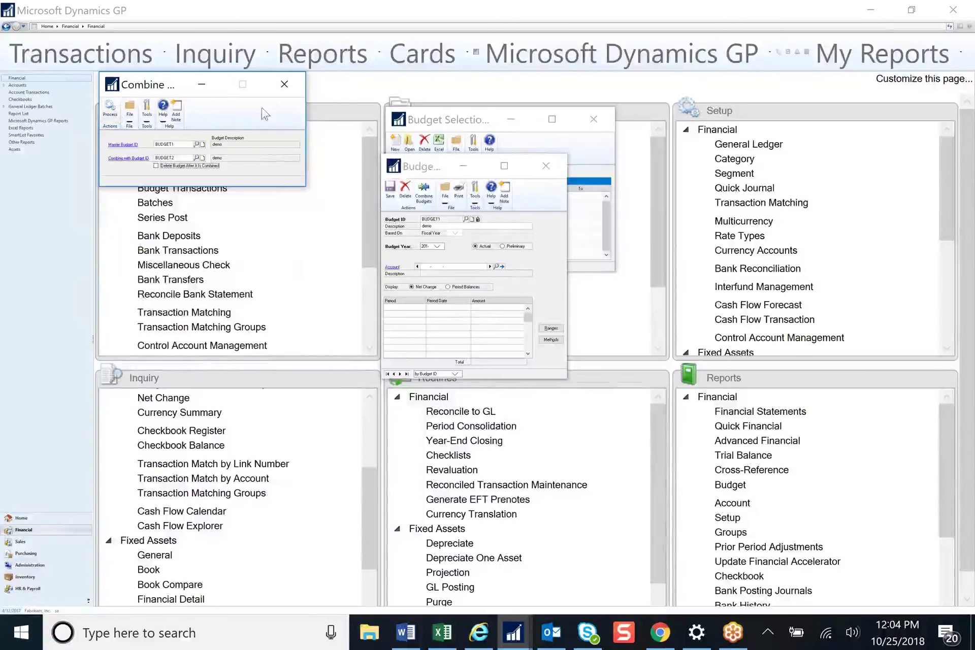
left_click(290, 98)
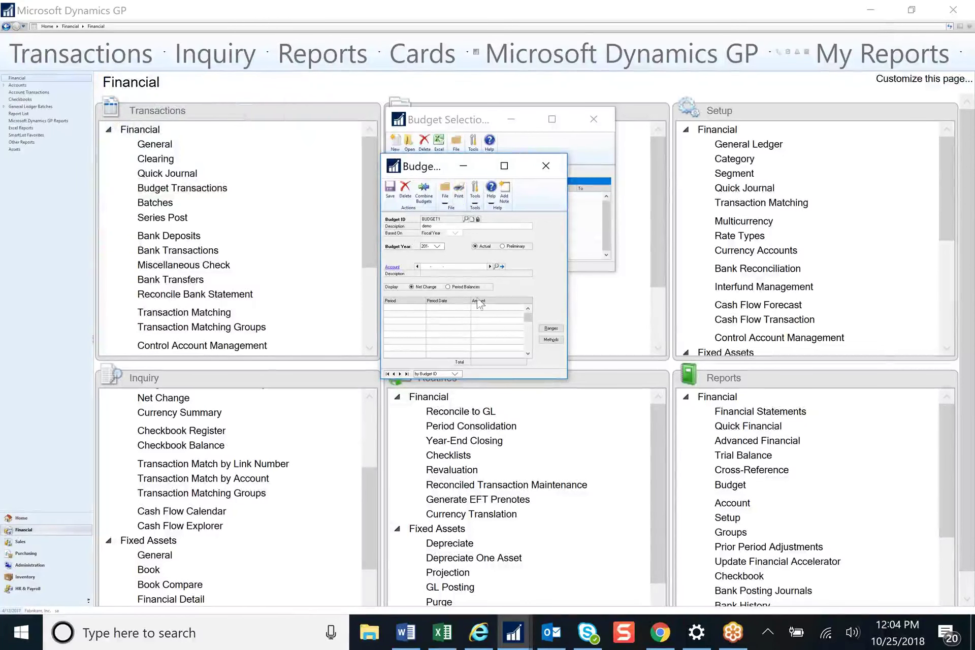
left_click(548, 174)
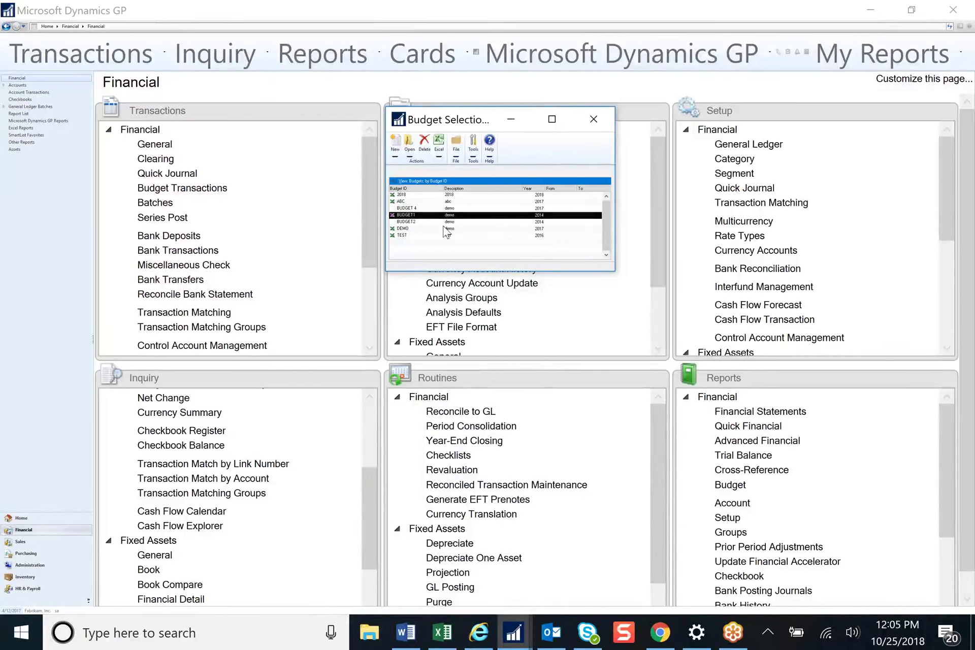
left_click(593, 118)
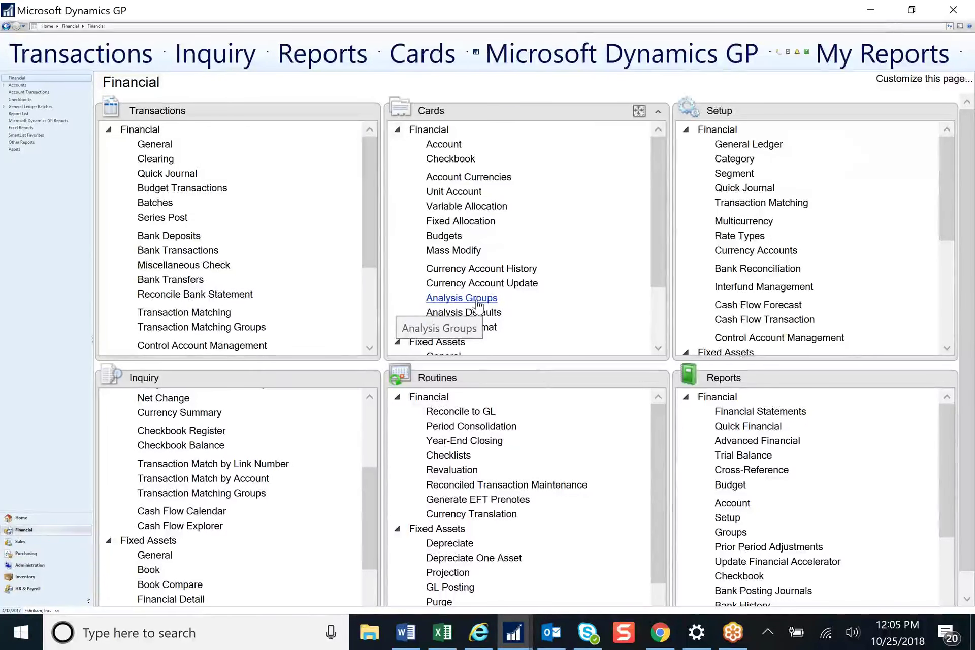
- Browse to the CHARLOTTE, NC record in Analysis Groups, examine its analysis codes, and close the window
left_click(462, 298)
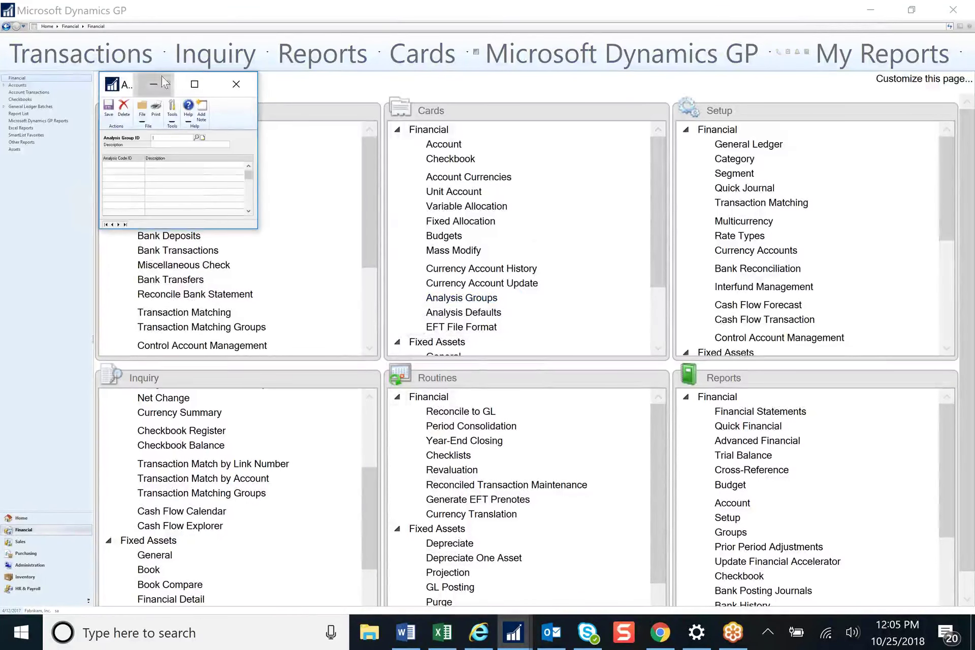
left_click(118, 224)
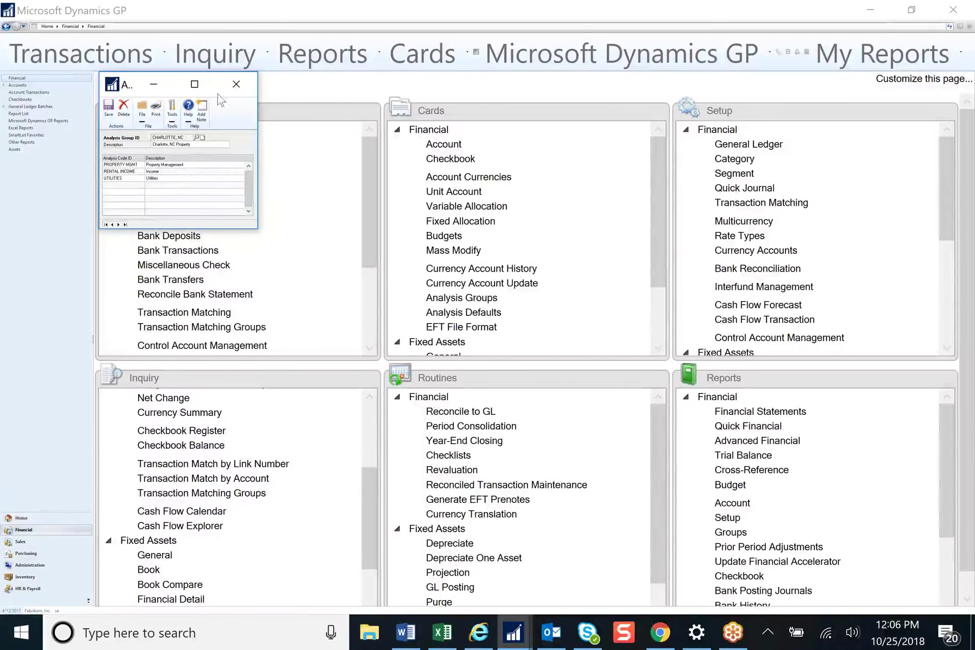
left_click(240, 82)
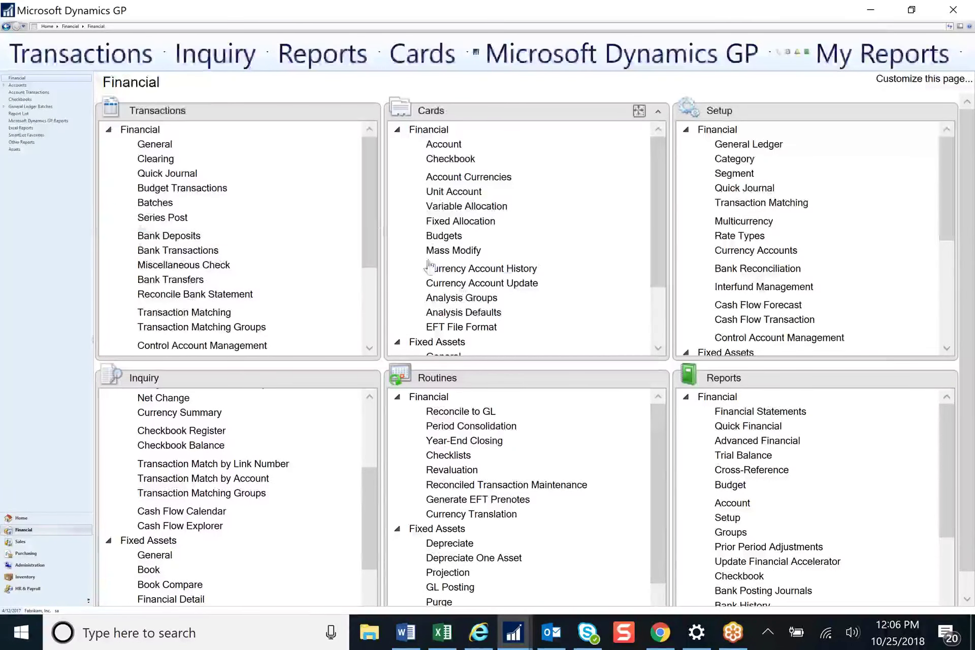
- Open Analysis Defaults and load account 000-6230-00 to examine its assigned analysis group and analysis type
left_click(473, 314)
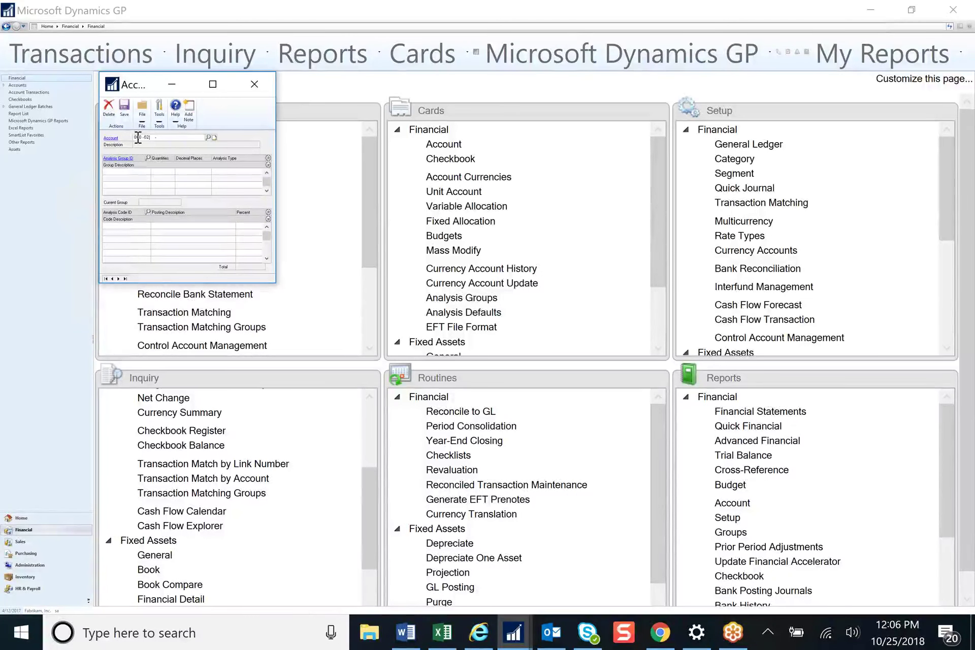
type("01")
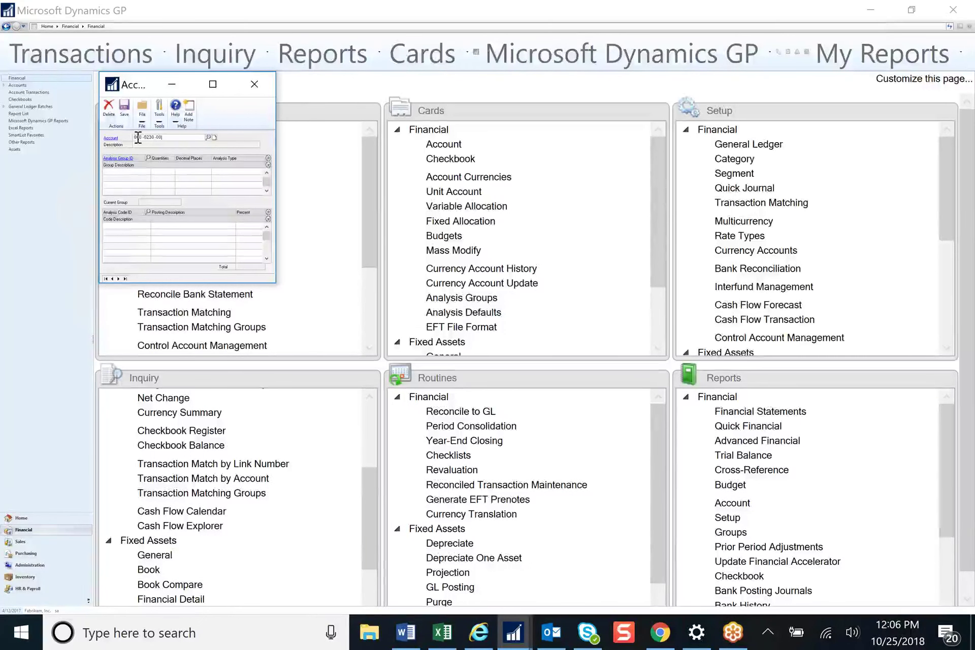
key("Tab")
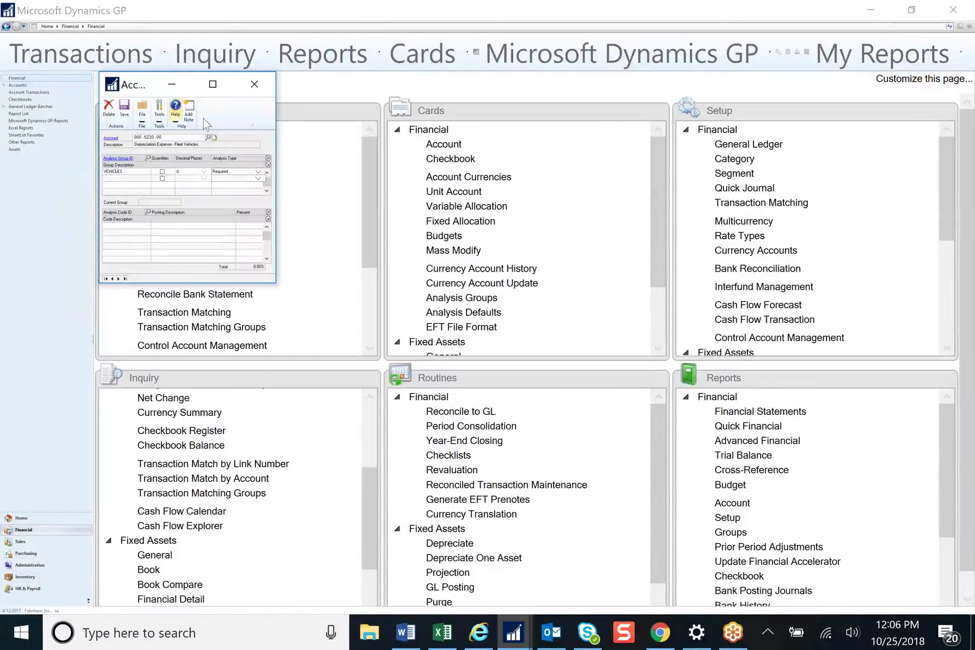
left_click_drag(155, 91, 429, 133)
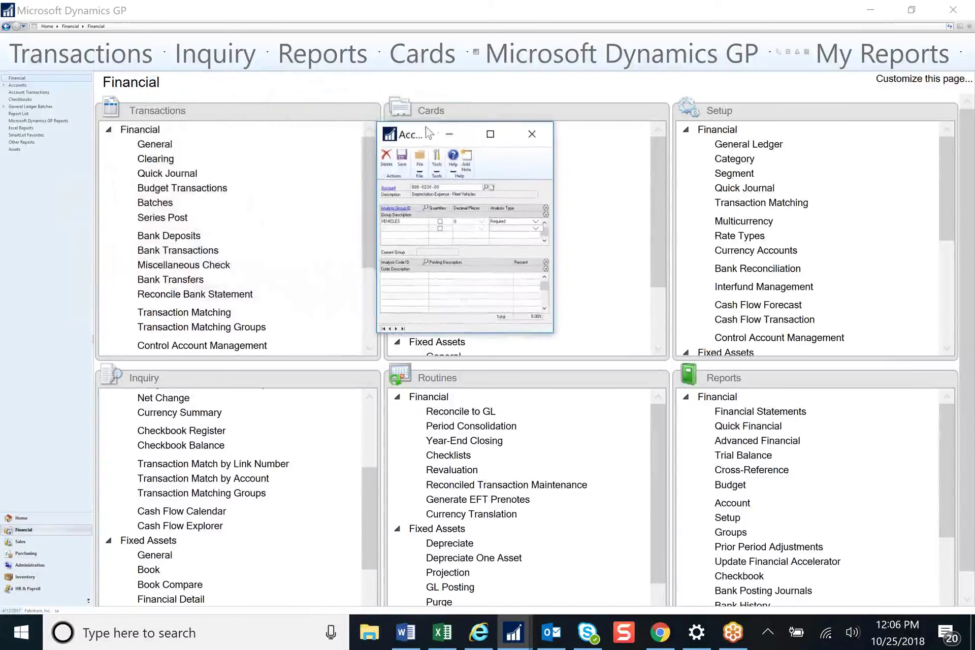
- Examine the VEHICLES analysis codes and percentages for account 000-6230-00, and load account 000-6410-00 to examine its codes
left_click(394, 222)
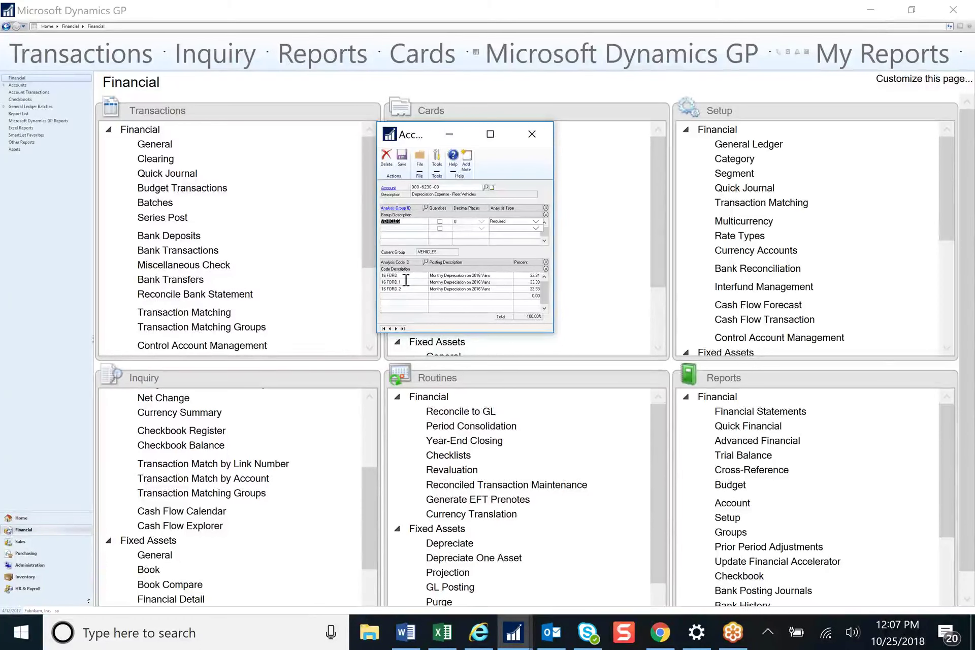
double_click(428, 188)
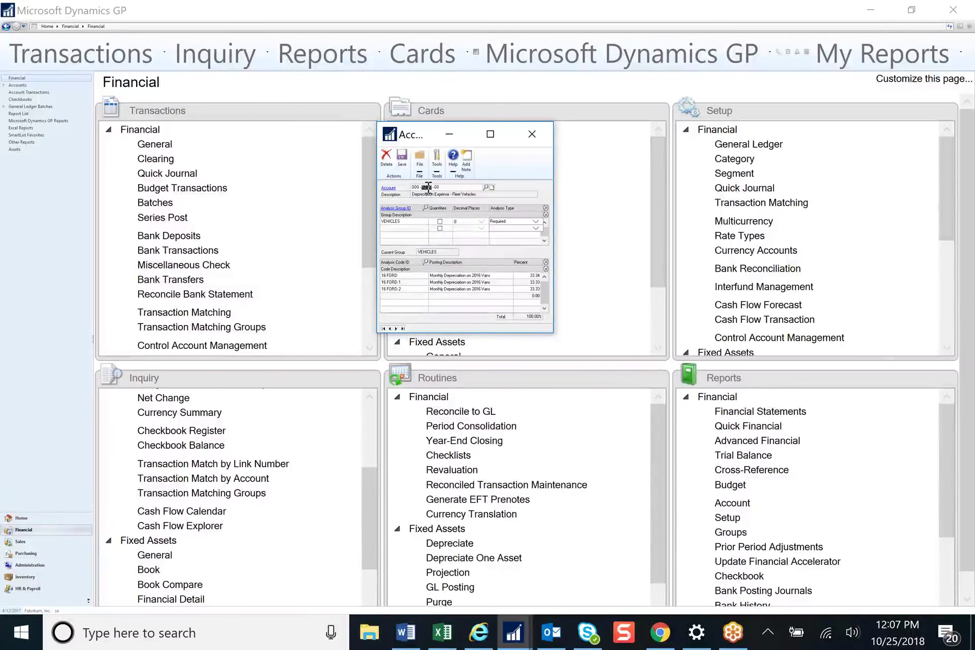
type("6410")
key("Tab")
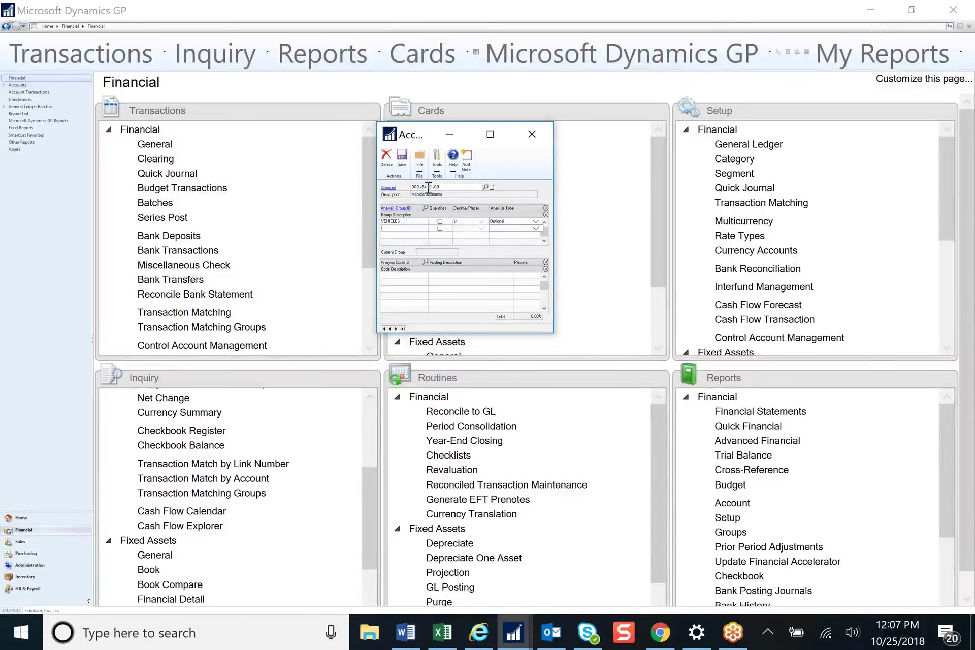
key("Up")
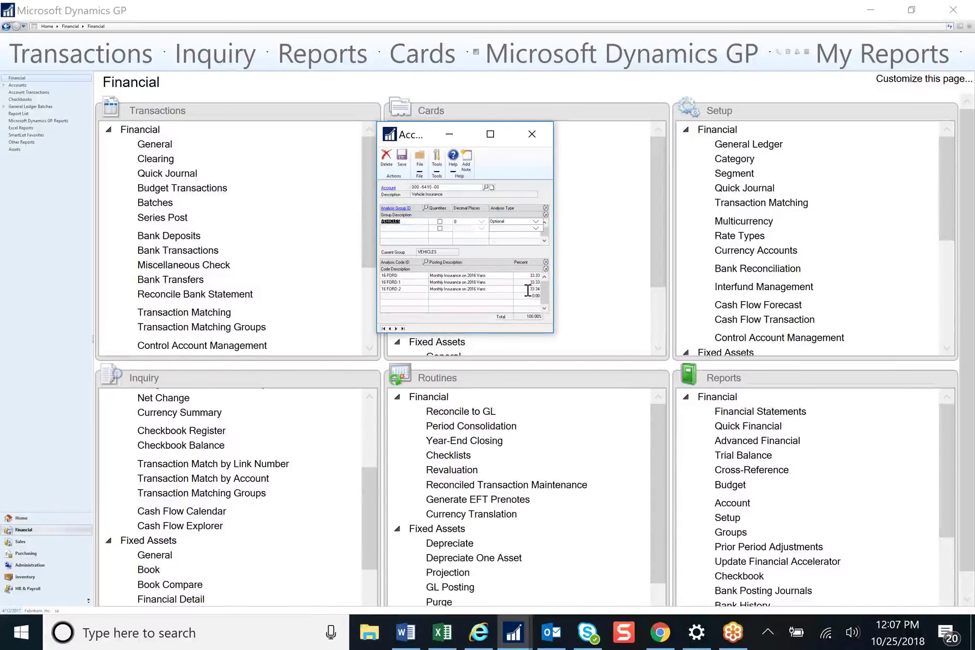
- Load account 400-6110-00 in Analysis Defaults, examine its VEHICLES analysis codes, and close the window
left_click(429, 187)
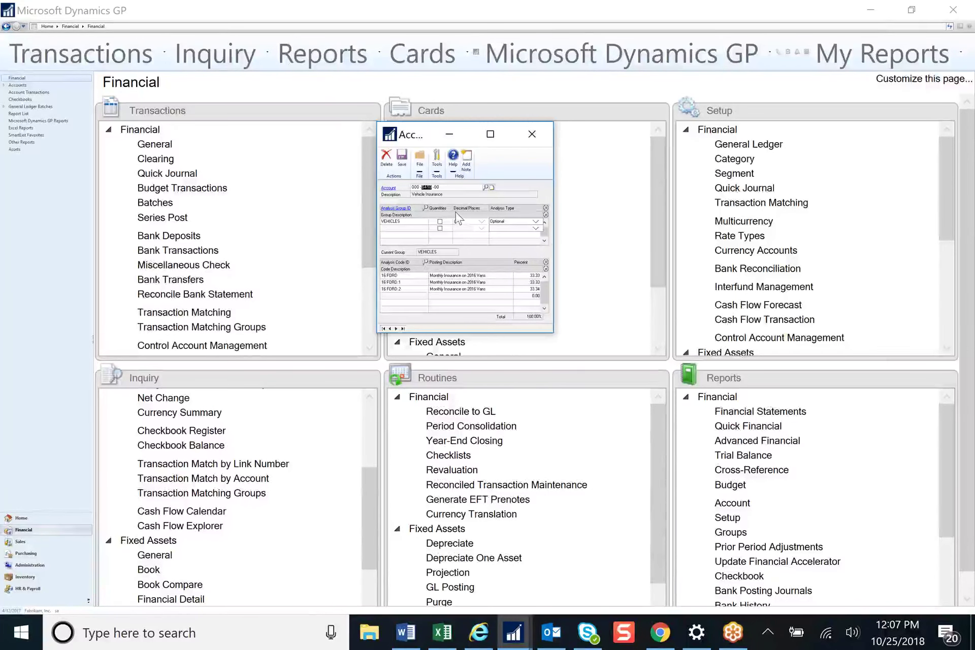
key("shift+Tab")
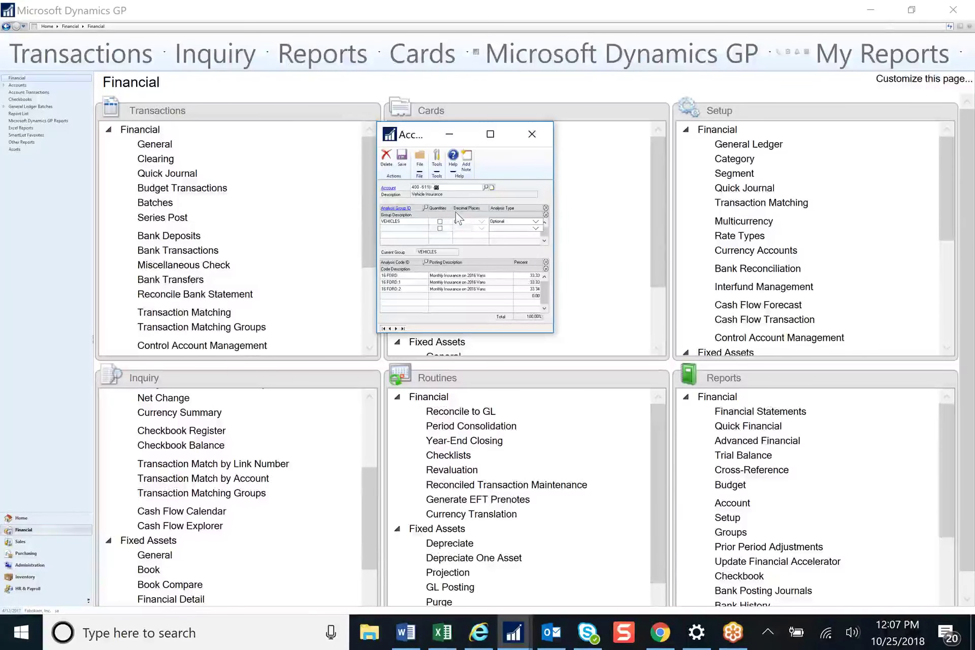
type("00")
key("Tab")
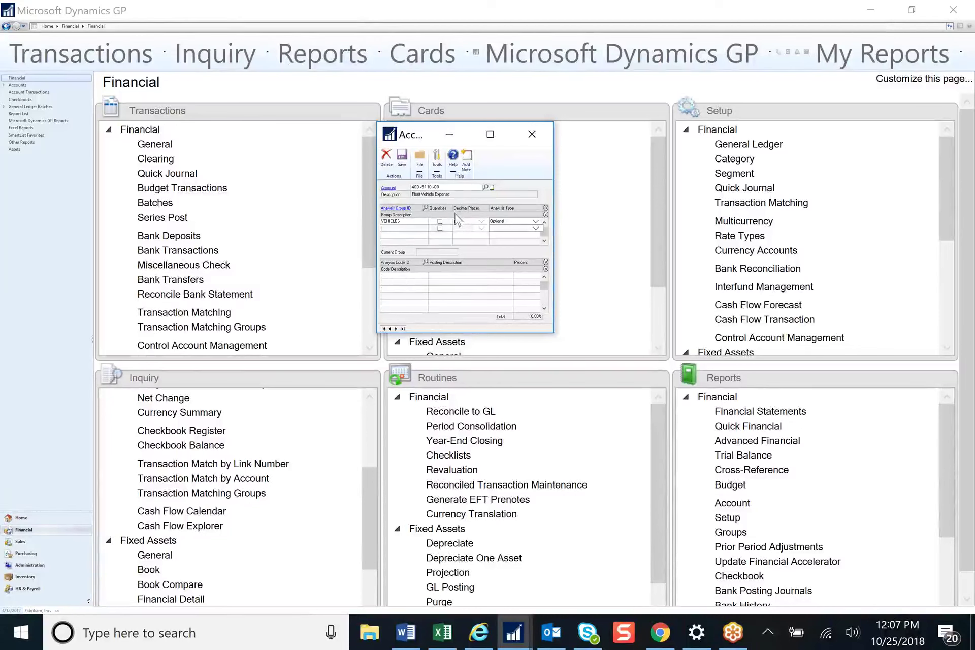
left_click(392, 222)
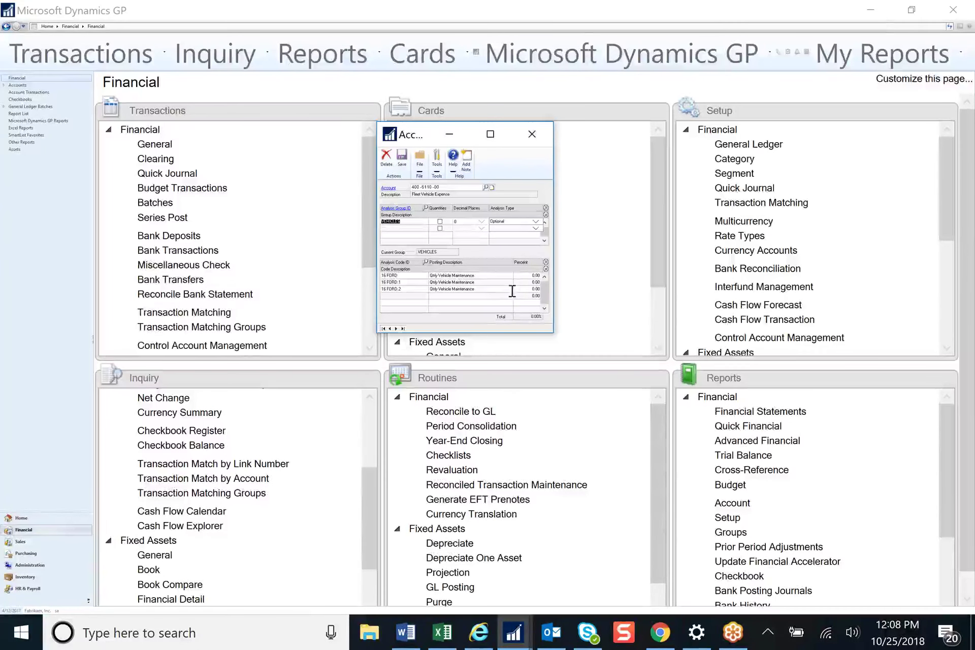
left_click(535, 136)
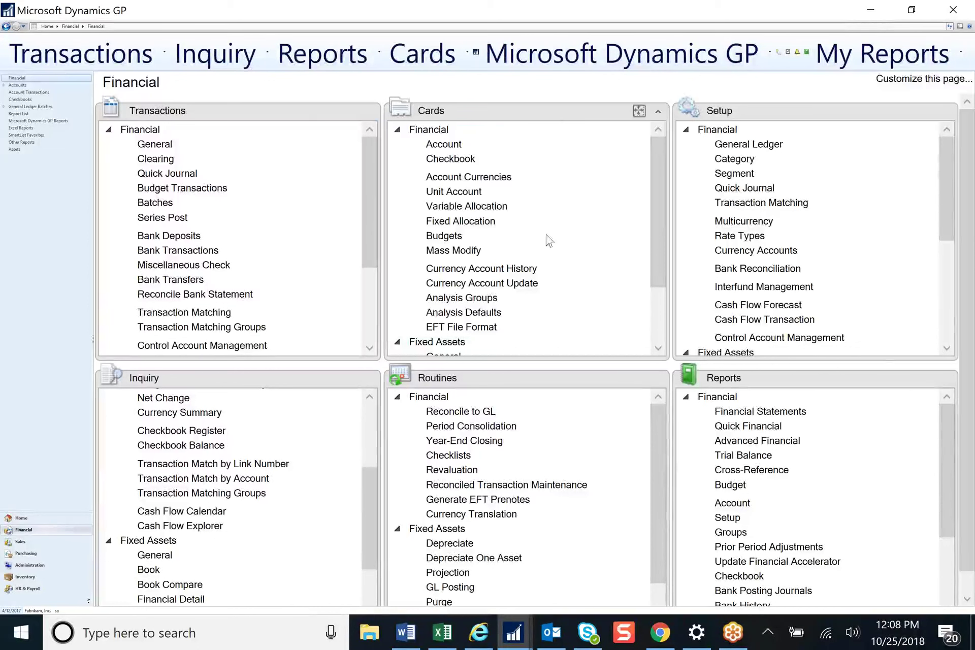
left_click(437, 269)
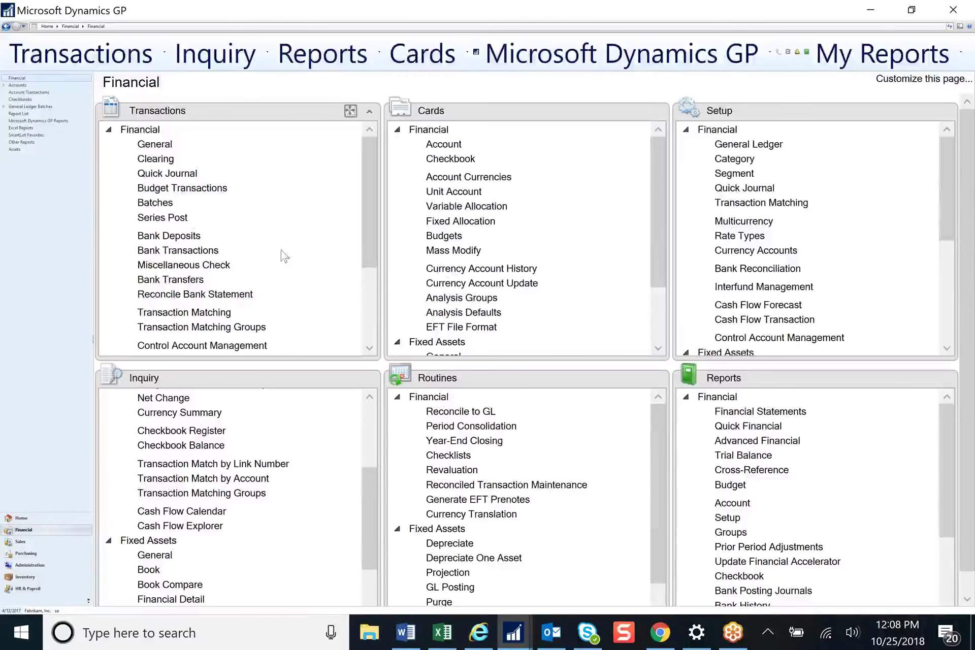
- Look up and load batch MDA in Financial Batch Entry, and move the window clear of the transaction list
left_click(150, 203)
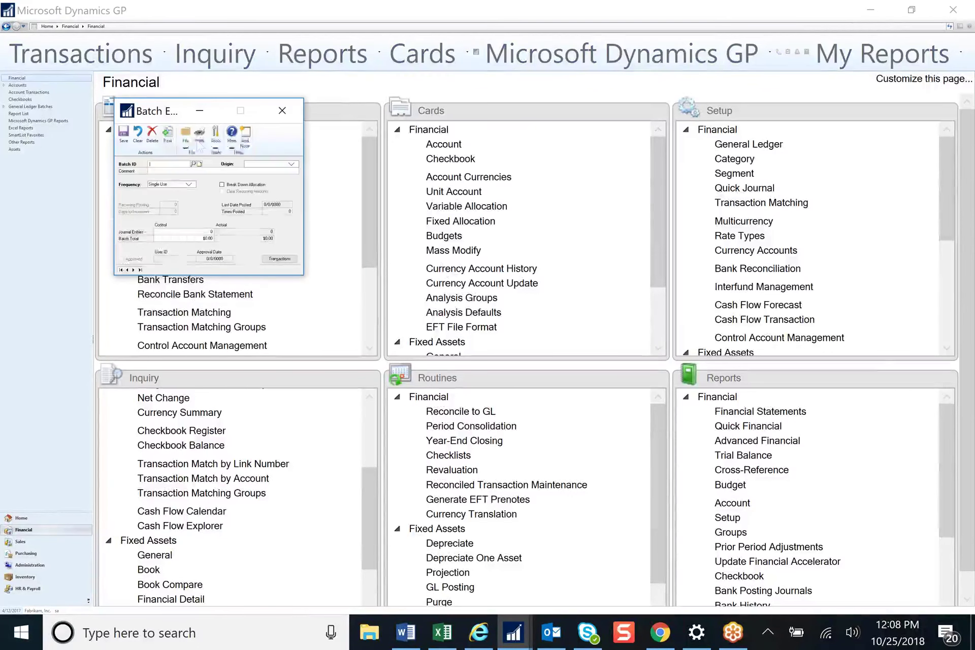
left_click(194, 164)
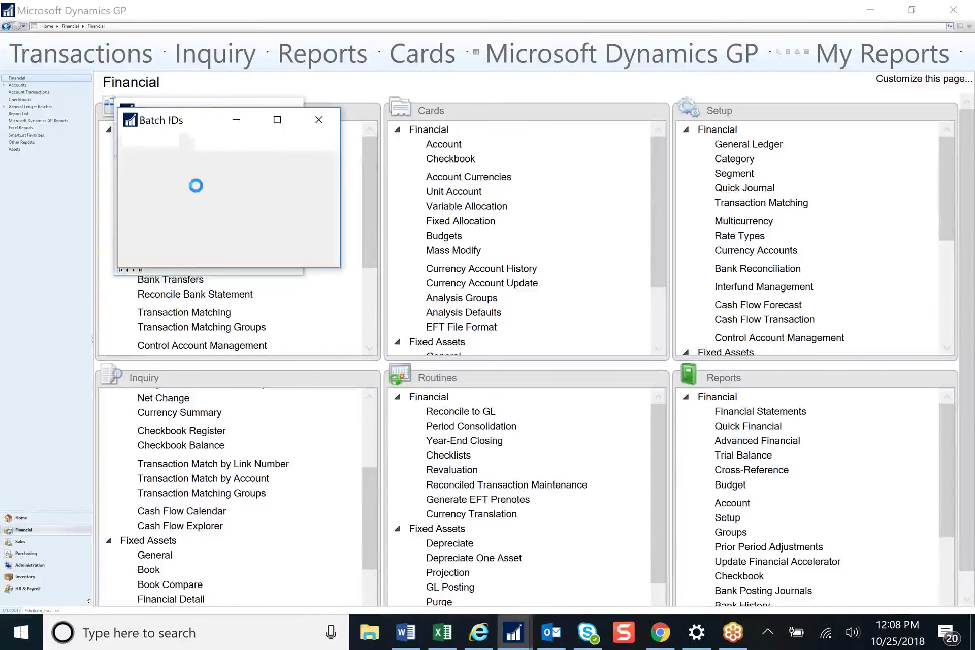
left_click(334, 254)
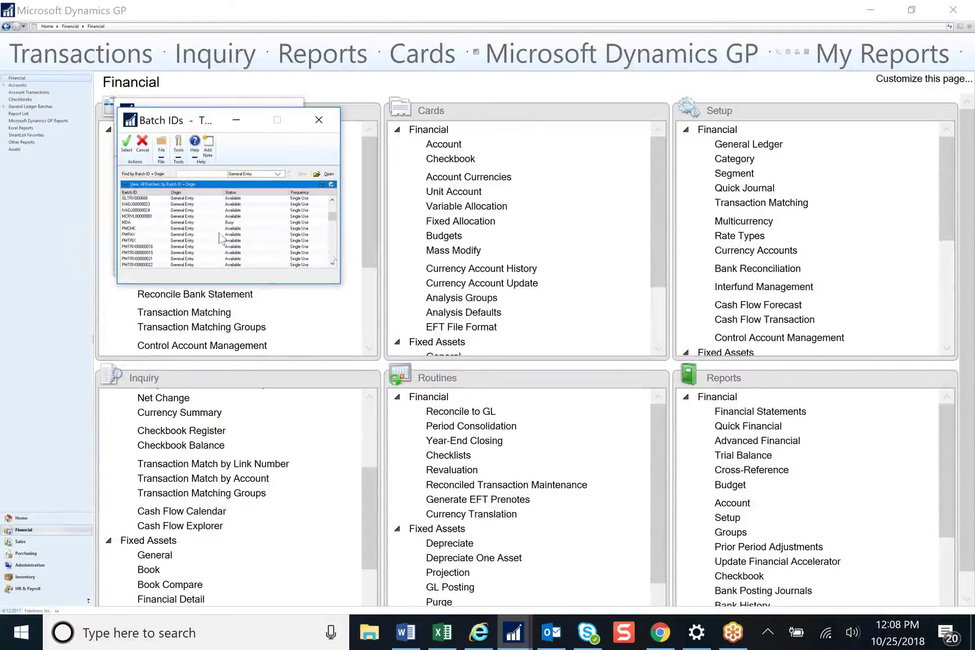
left_click(160, 224)
double_click(160, 223)
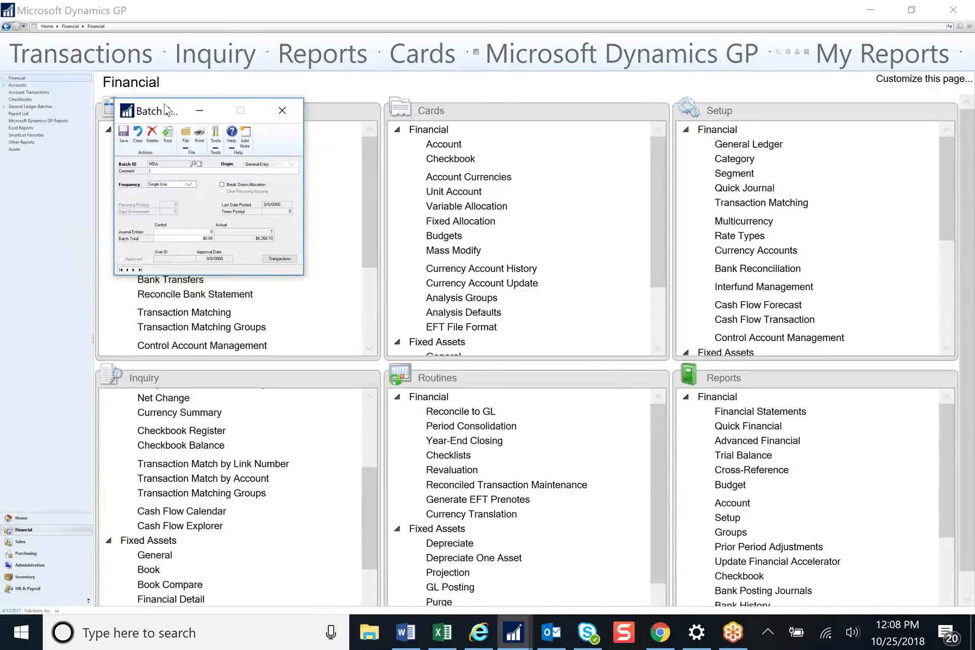
left_click_drag(167, 109, 327, 155)
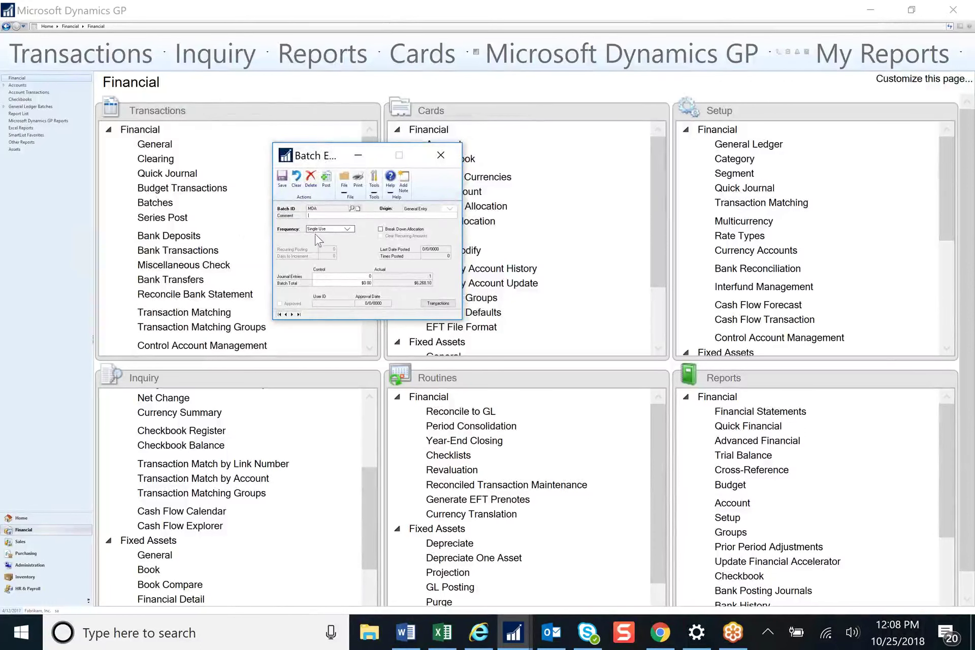
- Open the transactions of batch MDA and browse to the journal entry with reference Analysis Posting Example
left_click(437, 304)
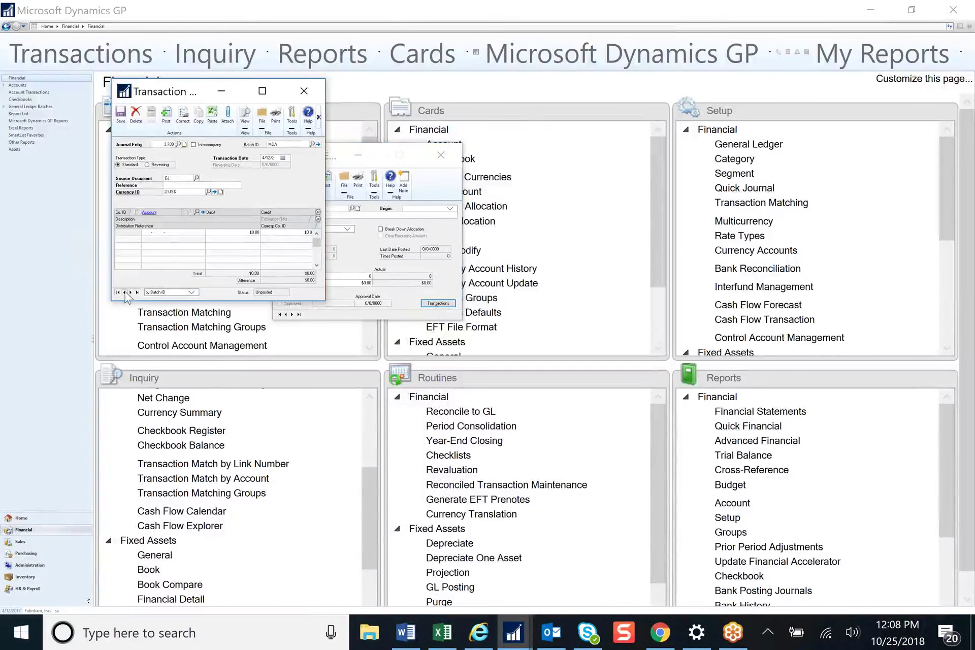
left_click(124, 293)
left_click_drag(206, 101, 425, 223)
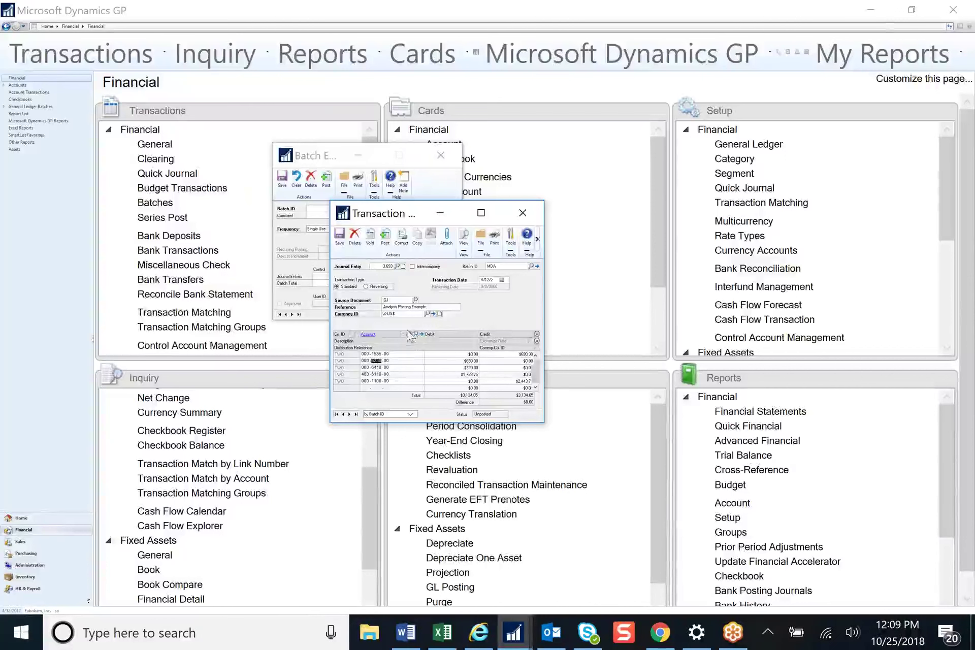
- Select the 000-6230-00 distribution line, examine its vehicle depreciation analysis posting, and accept it
double_click(376, 355)
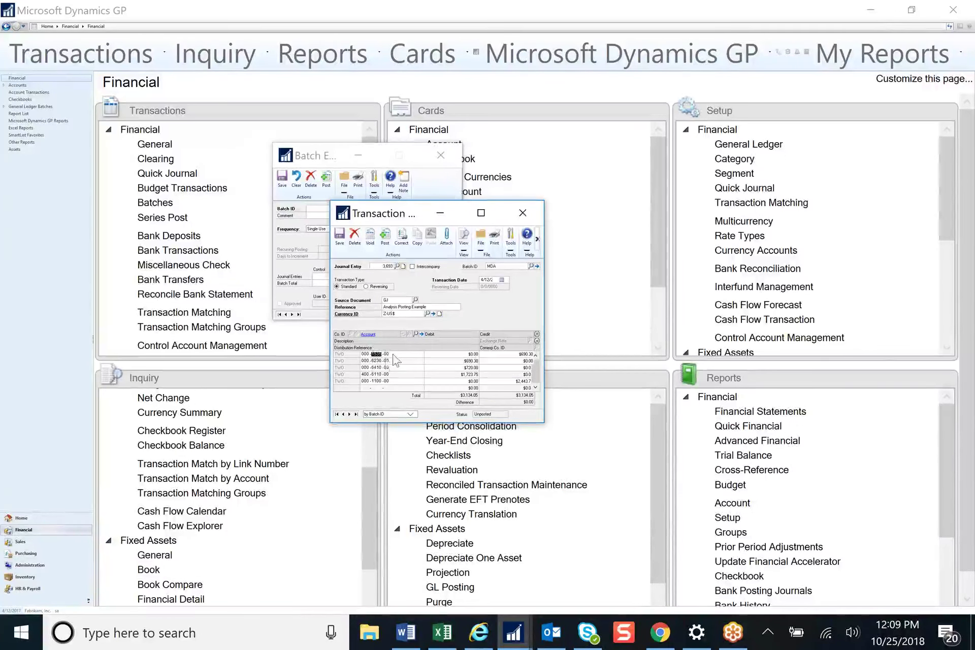
double_click(376, 361)
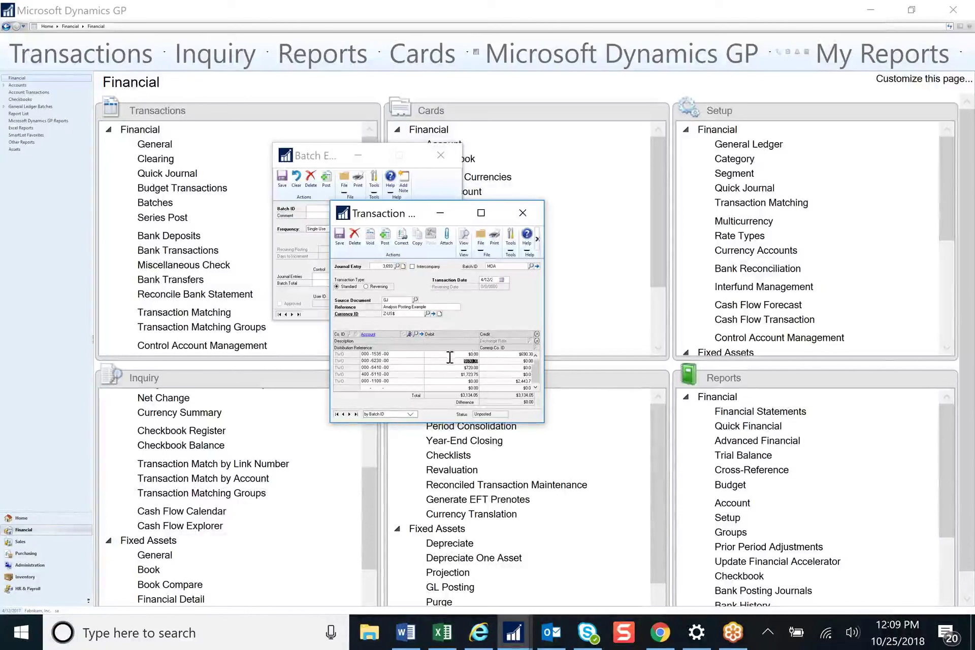
left_click(409, 334)
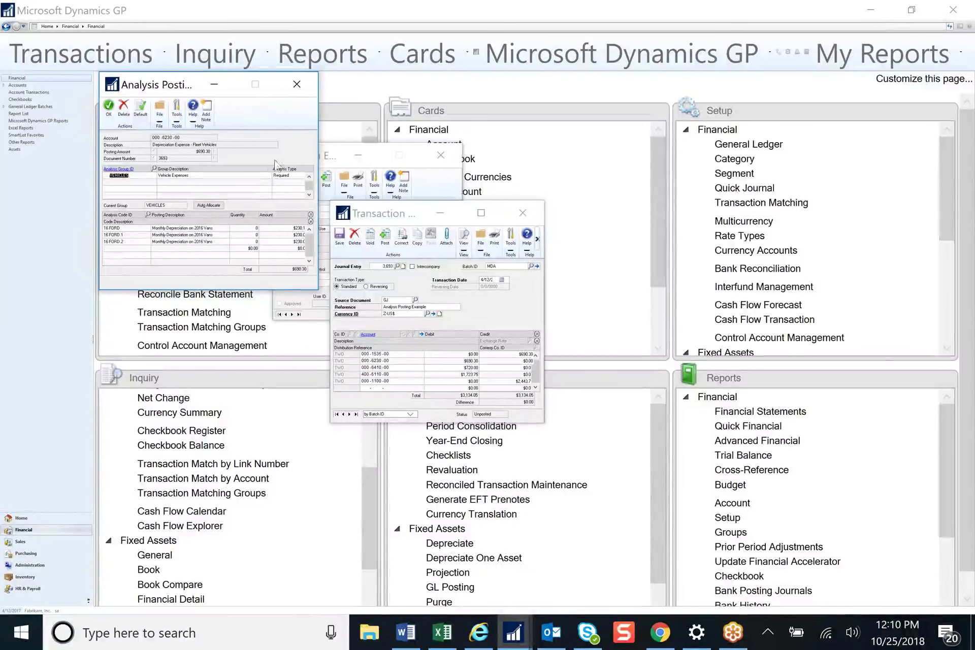
left_click(109, 107)
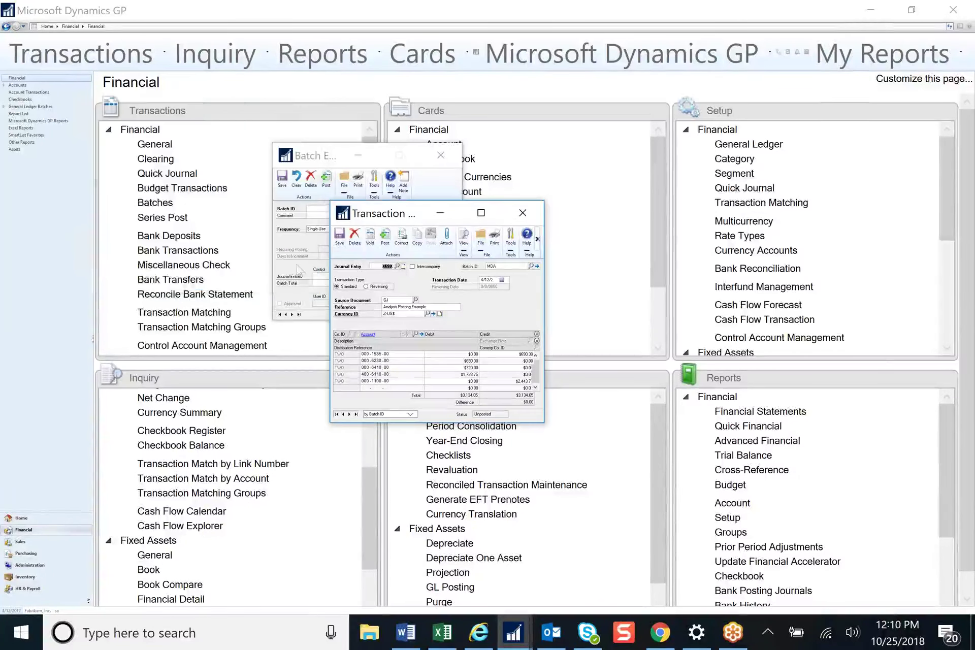
- Delete the optional analysis information from the 000-6410-00 distribution line and close its analysis posting
double_click(376, 368)
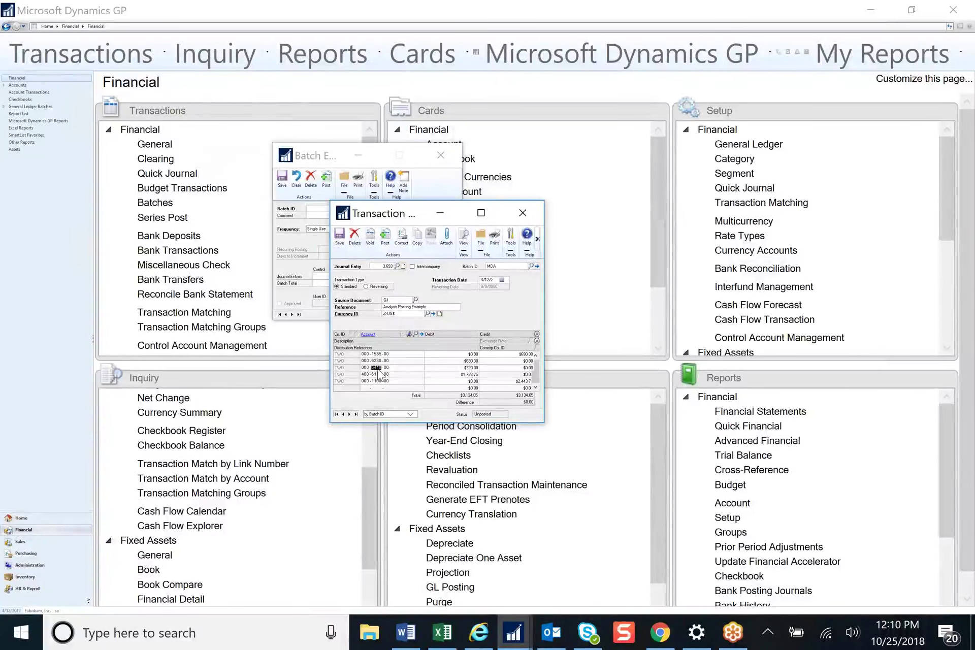
left_click(409, 334)
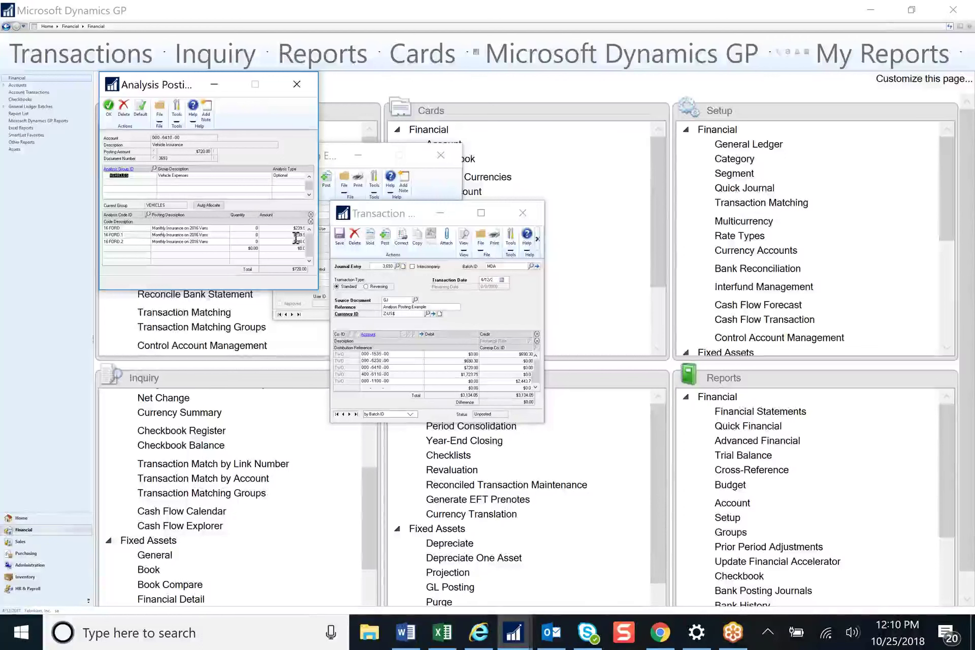
left_click(124, 109)
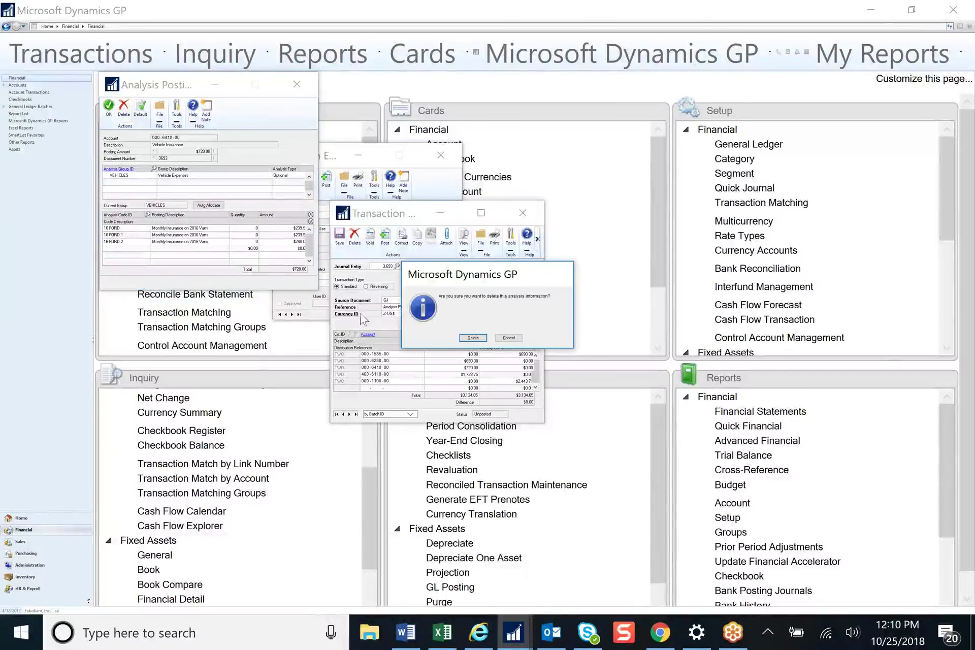
left_click(474, 338)
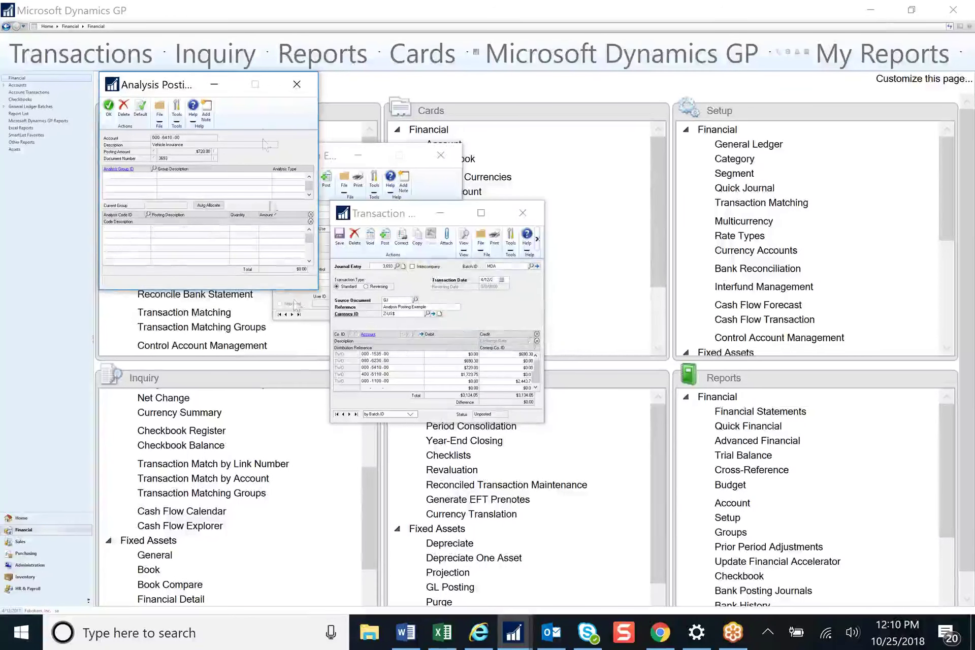
left_click(301, 85)
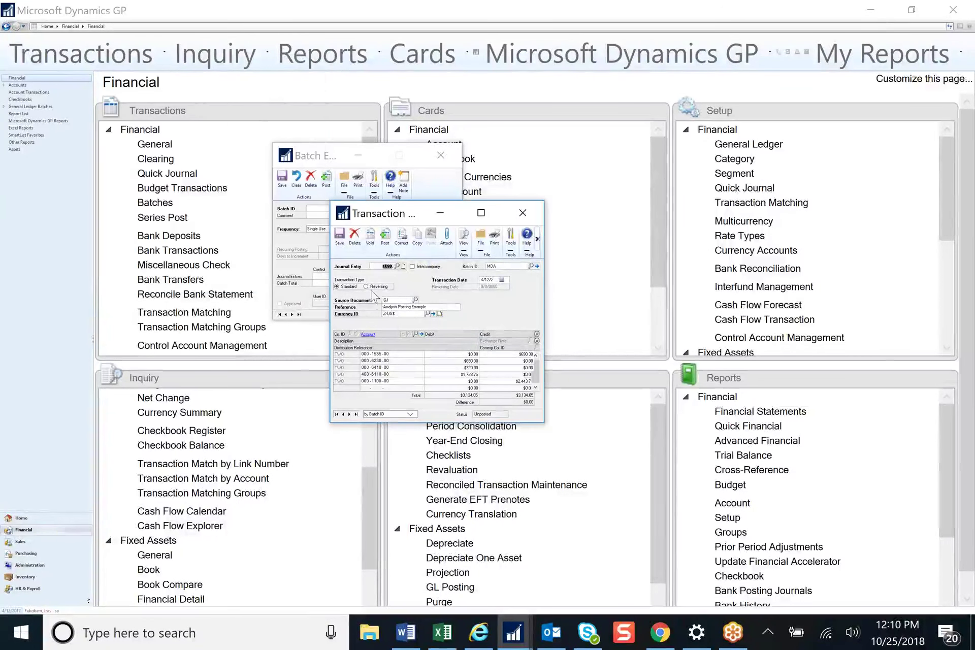
- Open the analysis posting for the 400-6110-00 line, assign $1,023.75 to code 16 FORD, and enter an amount for 16 FORD 1
double_click(376, 374)
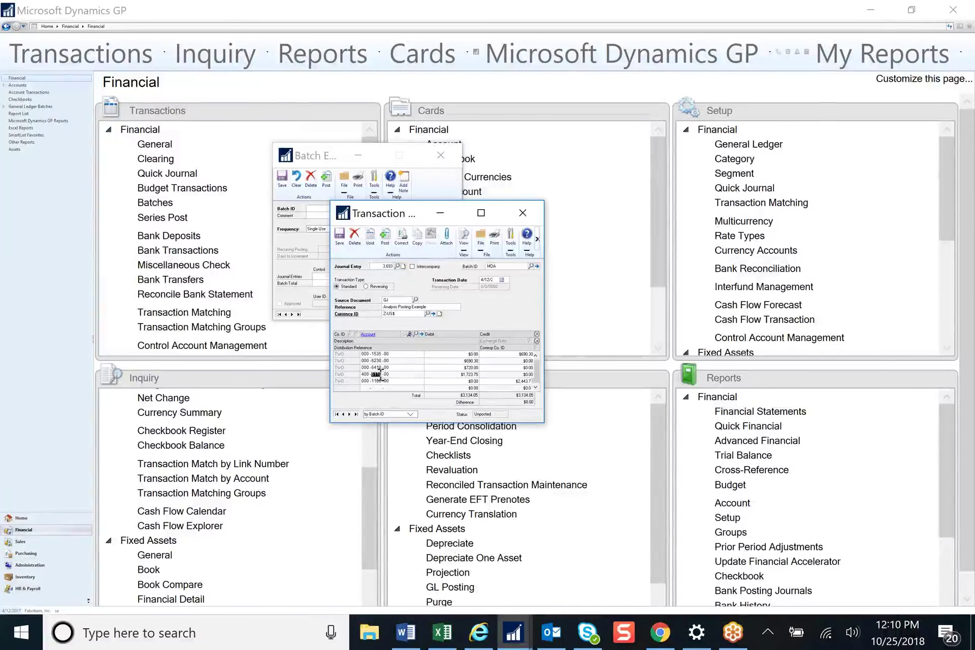
left_click(409, 334)
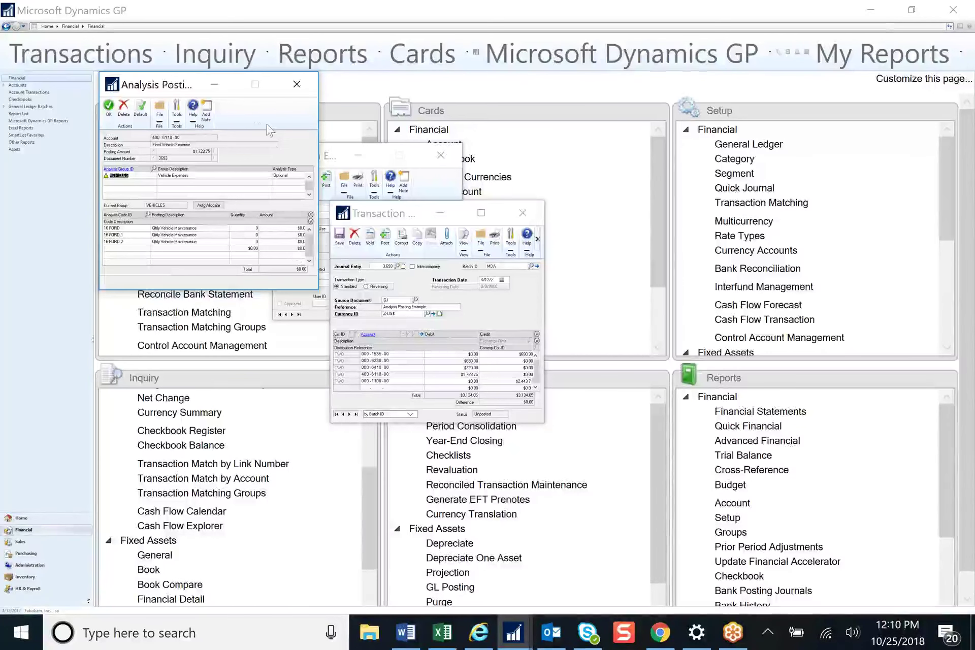
left_click_drag(182, 84, 223, 276)
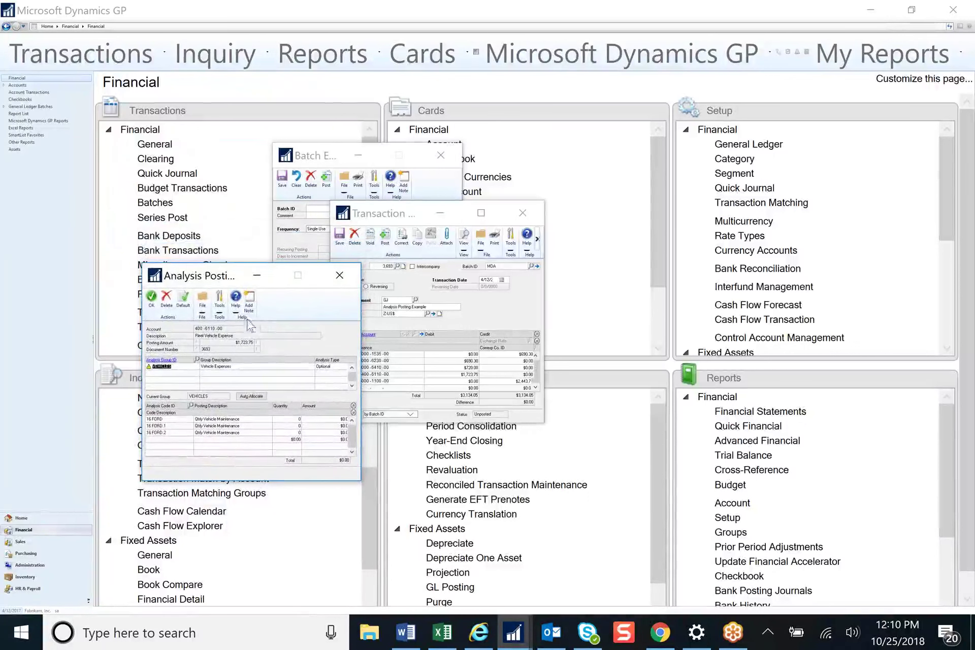
left_click(332, 419)
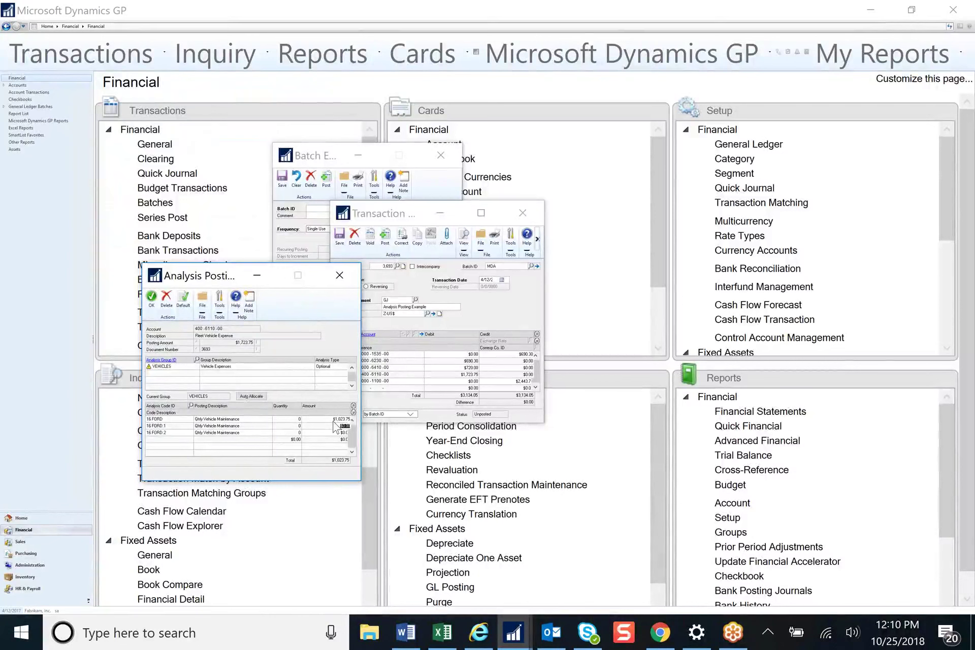
type("7")
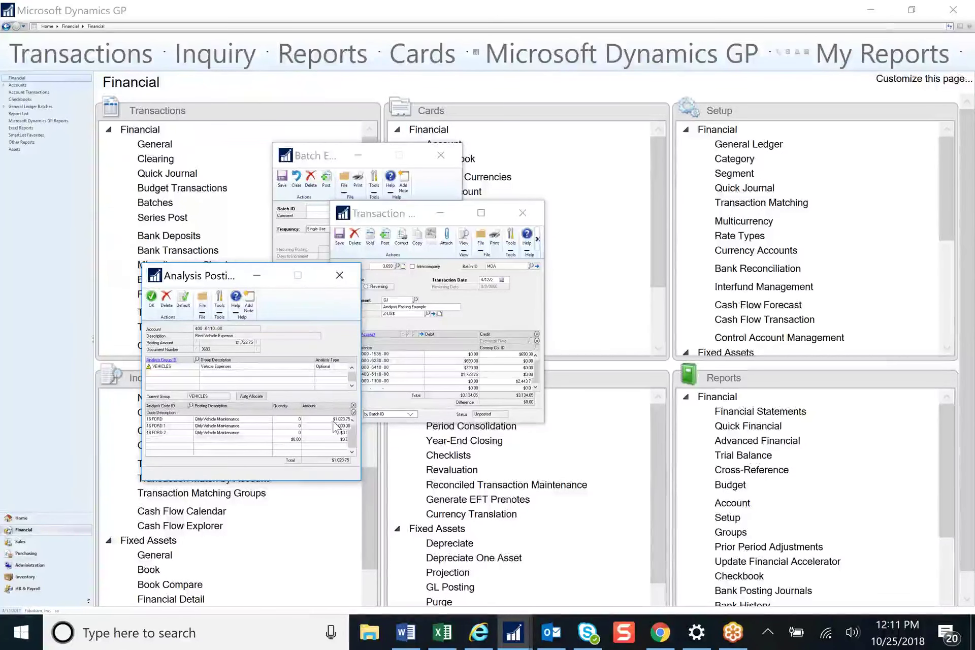
- Correct the 16 FORD 1 amount in the analysis posting and accept it, and save and close the journal entry
left_click(513, 633)
left_click(757, 539)
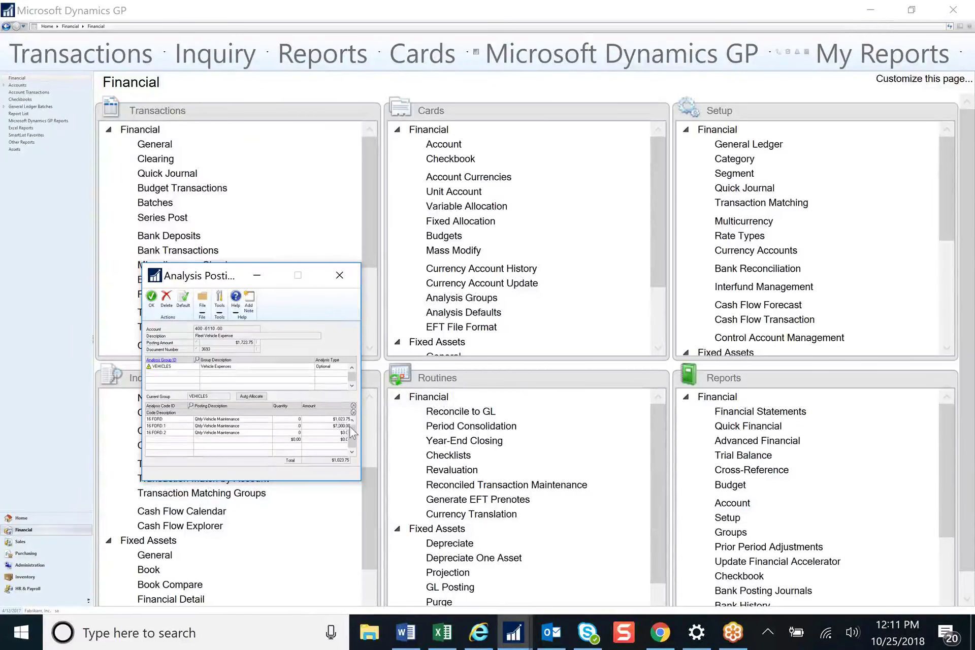
left_click(335, 425)
key("Down")
left_click(152, 299)
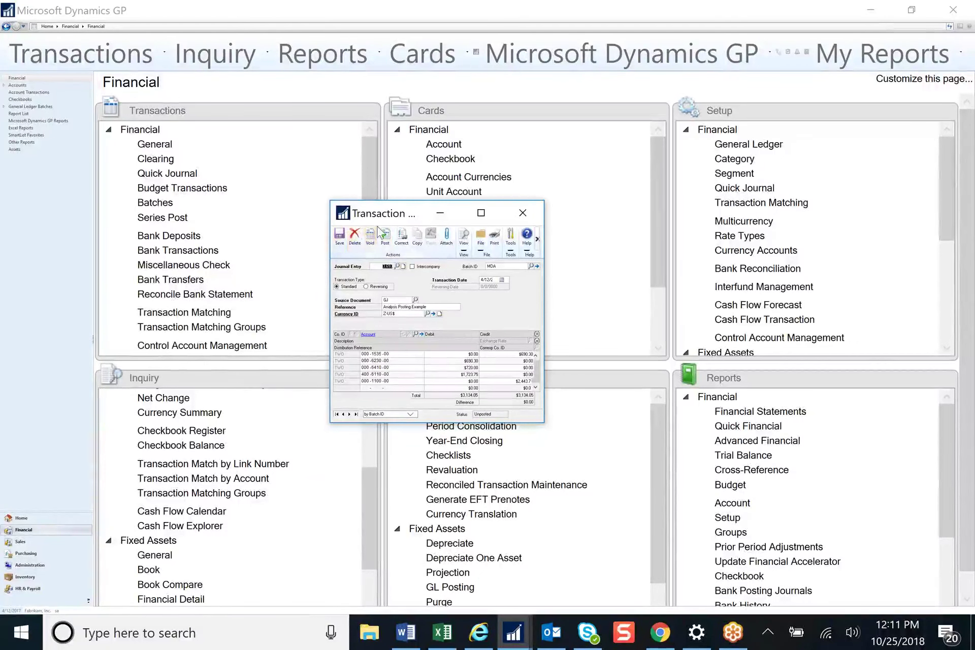
left_click(340, 236)
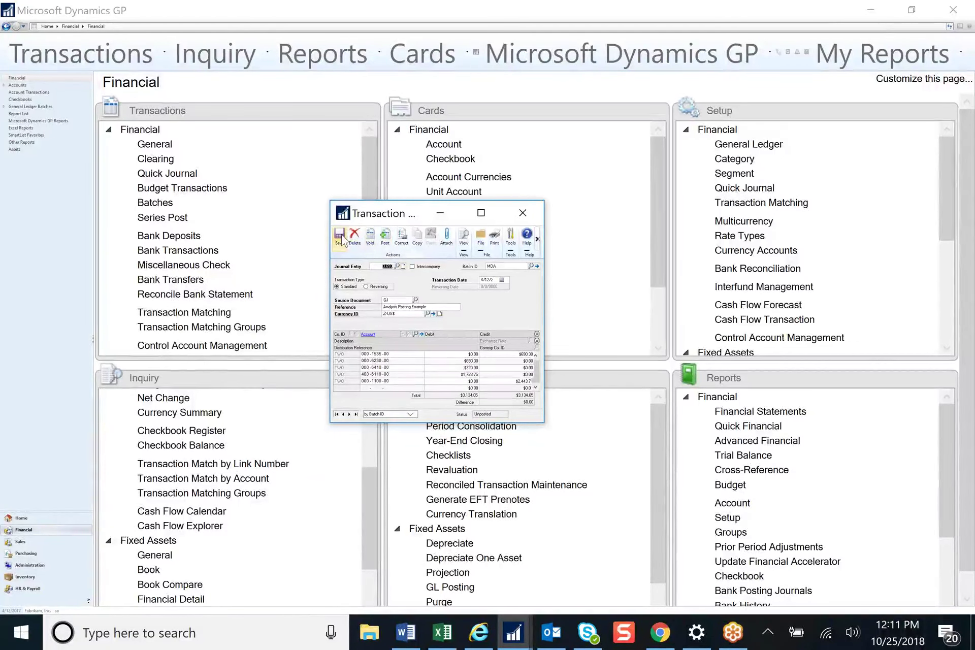
left_click(522, 213)
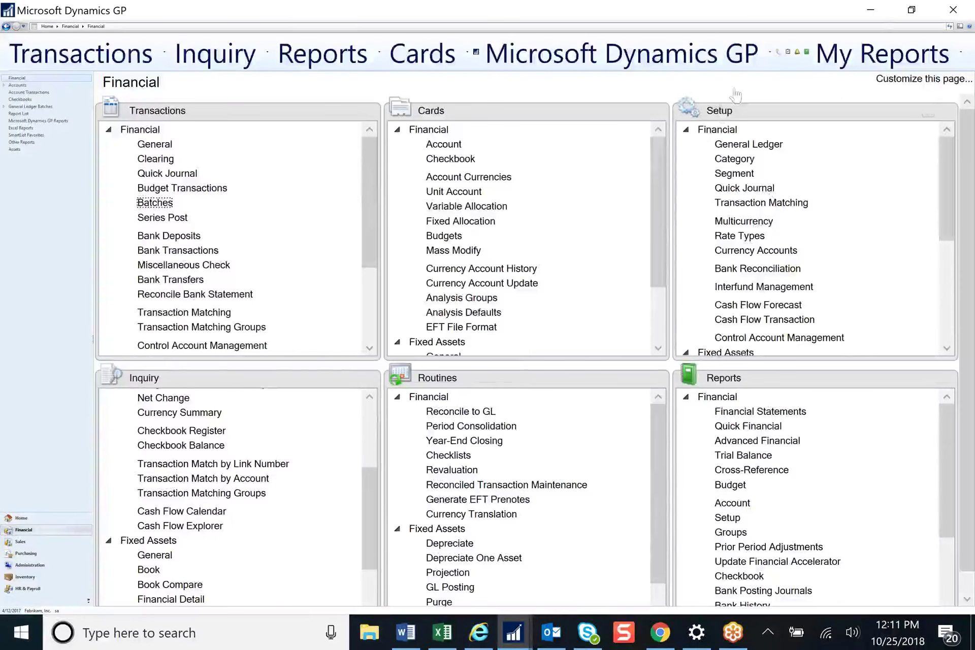
- Open a new general transaction entry and assign it to the COPY/PASTE batch
left_click(158, 146)
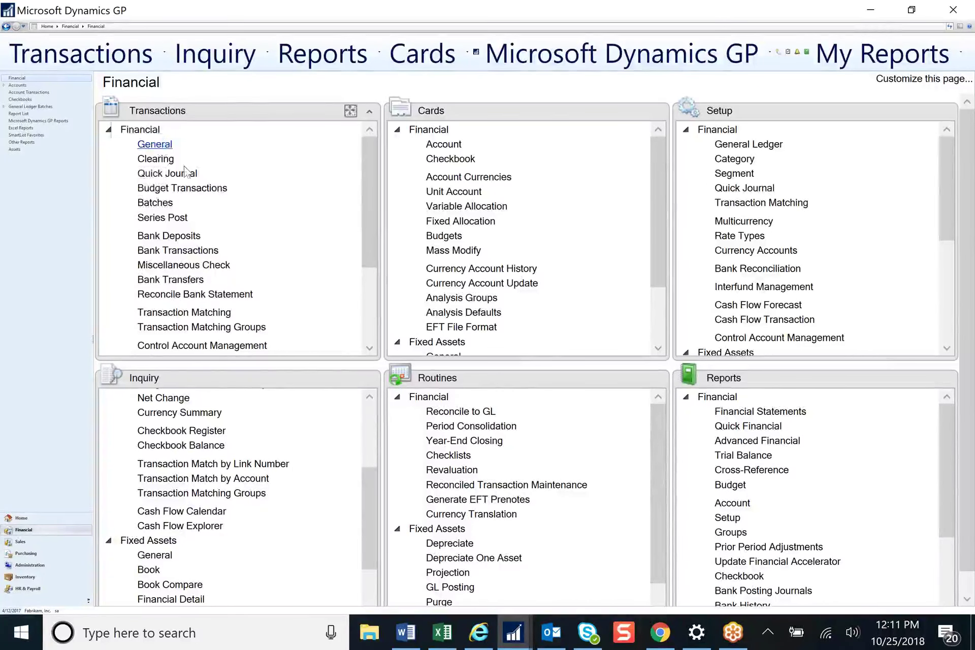
left_click_drag(180, 92, 471, 179)
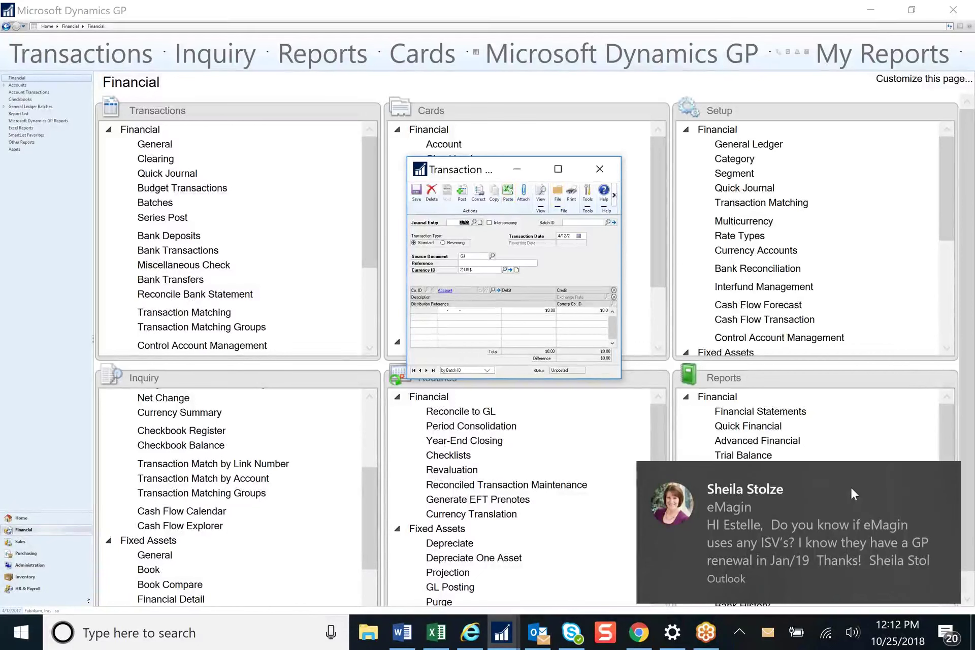
left_click(943, 479)
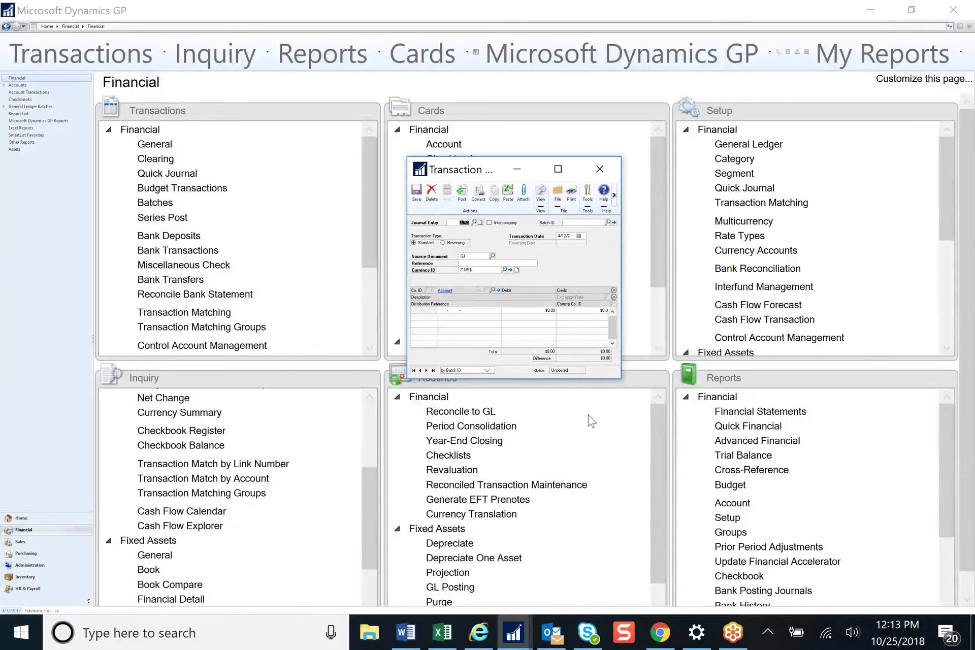
left_click(582, 224)
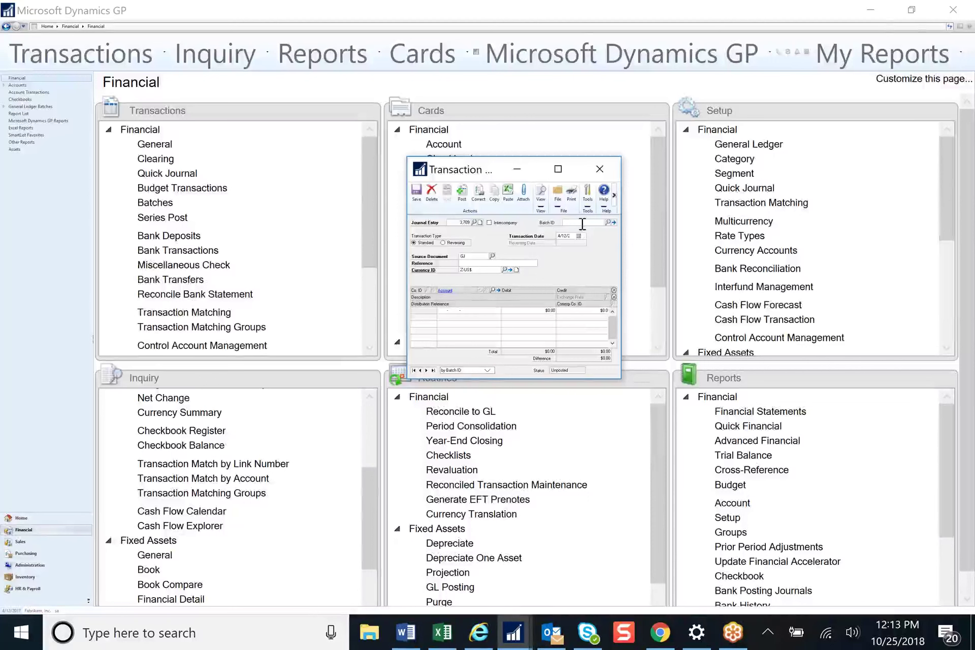
type("COPY")
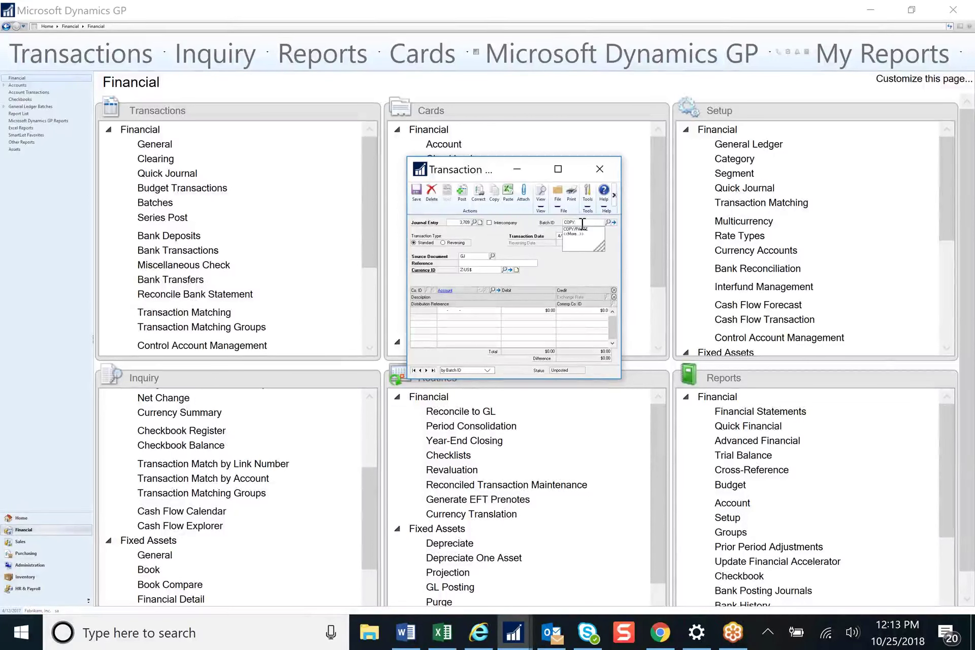
left_click(575, 229)
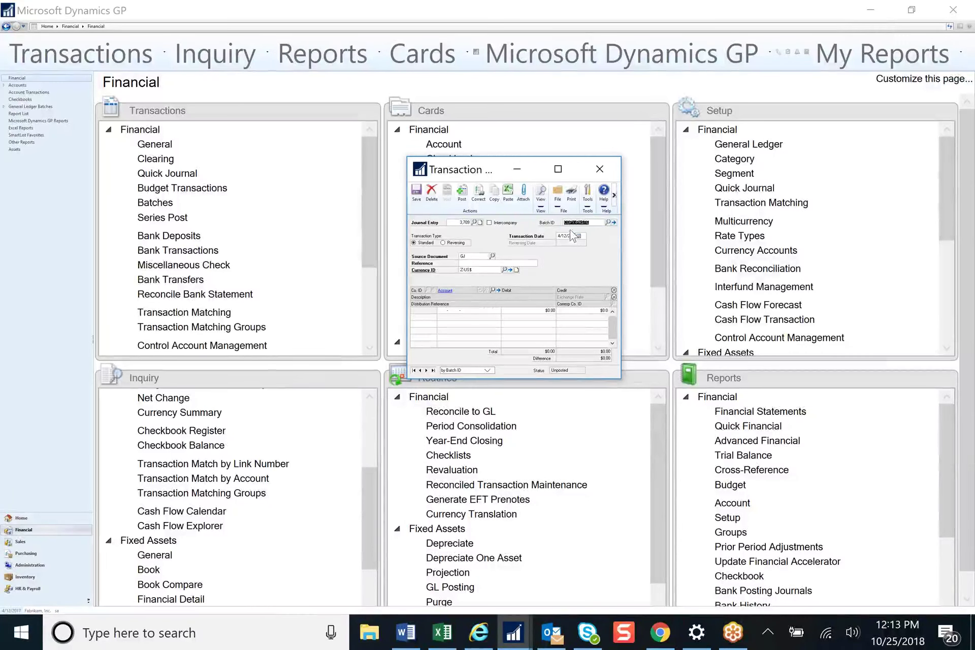
- Set the journal entry's reference to "test copy/paste" and go to its first distribution line
left_click(497, 264)
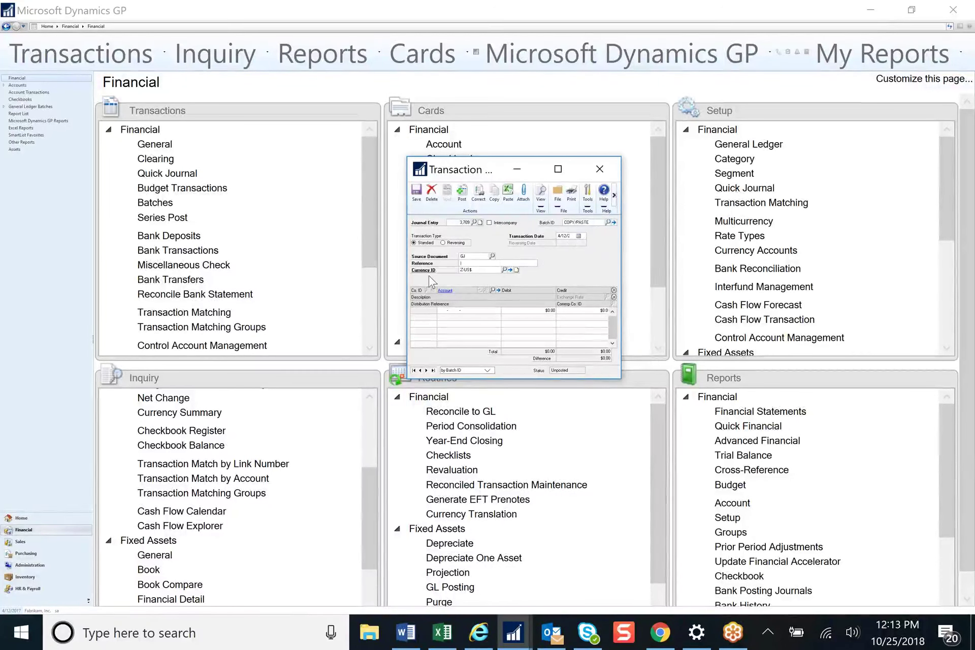
type("test copy/paste")
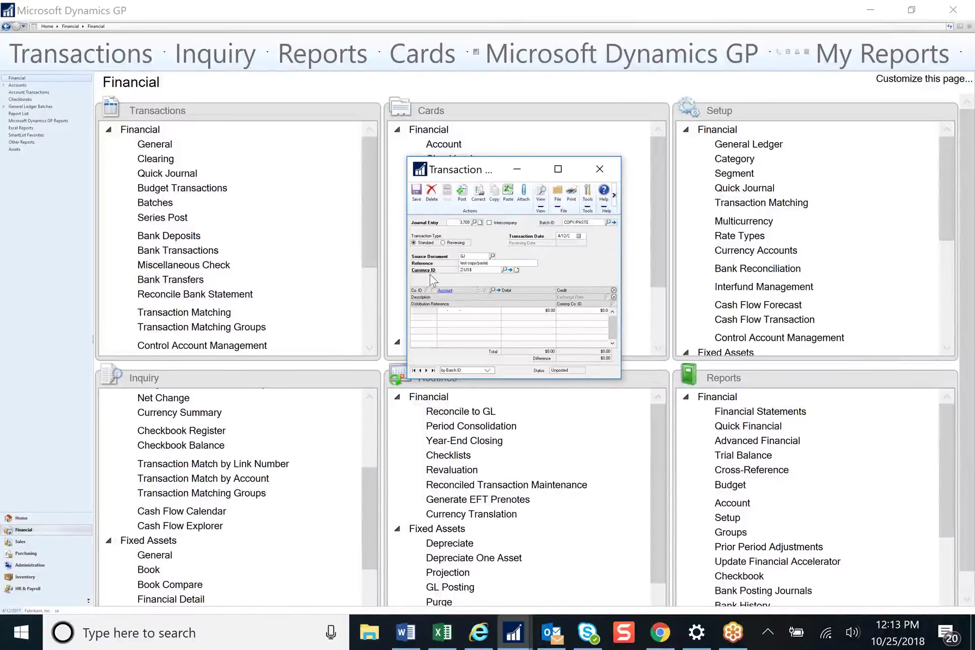
key("Tab")
left_click(437, 308)
- Switch to the Copy Paste Example workbook in Excel and compare its columns with the journal entry's expanded distribution fields
left_click(443, 634)
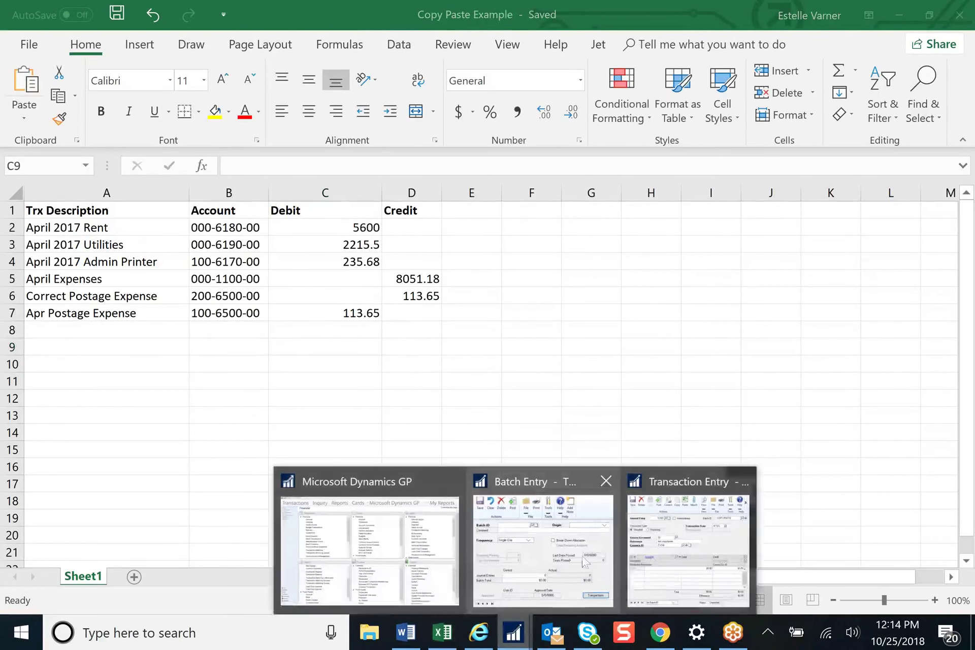
left_click(689, 549)
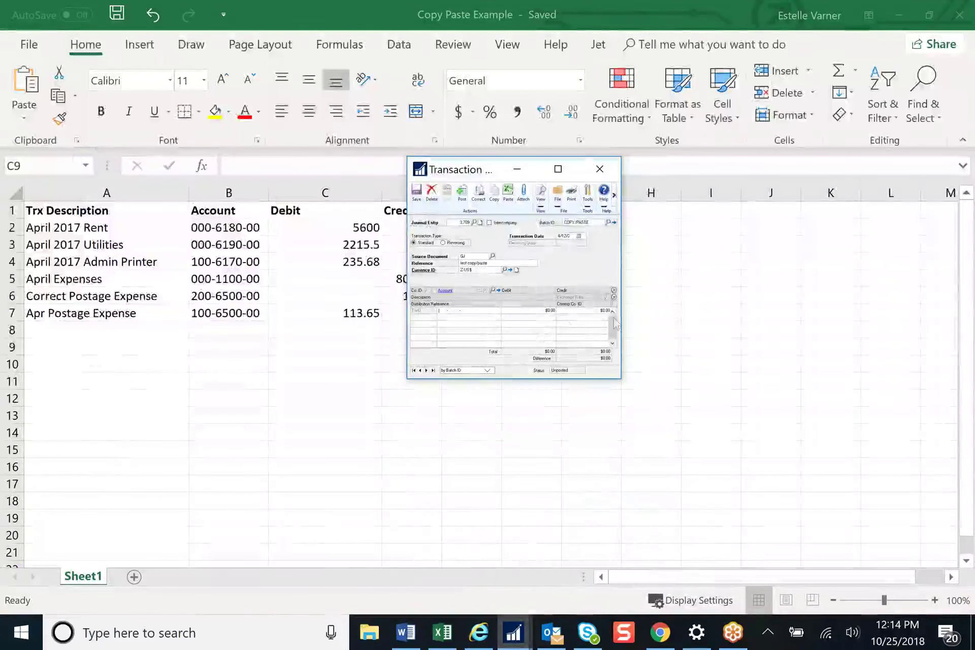
left_click(614, 297)
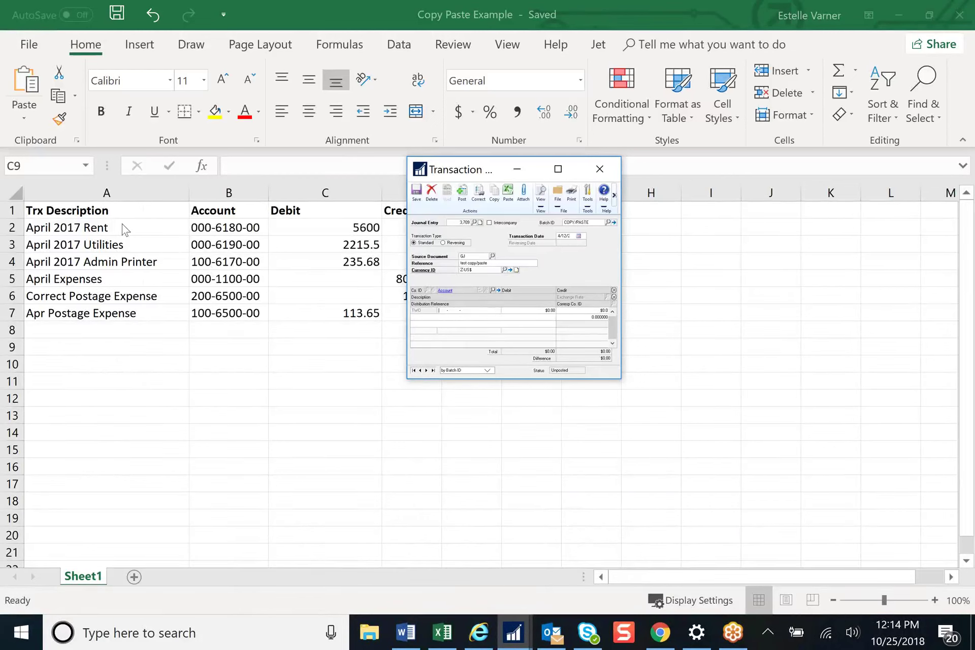
- Switch back to the Excel worksheet and clear the April Expenses description in cell A5
left_click(114, 283)
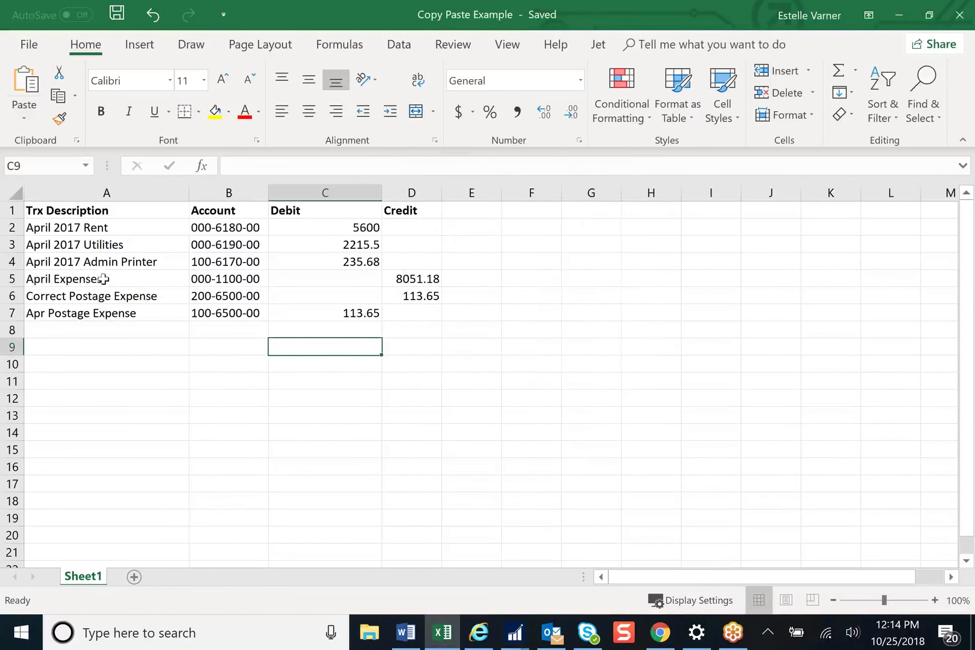
left_click(109, 279)
key("Delete")
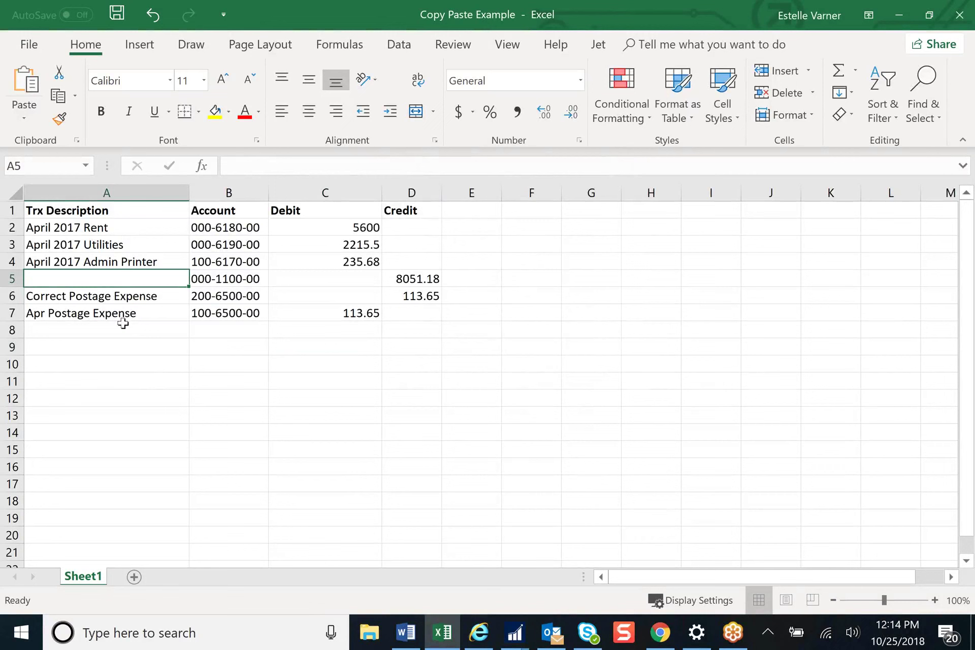
left_click(151, 378)
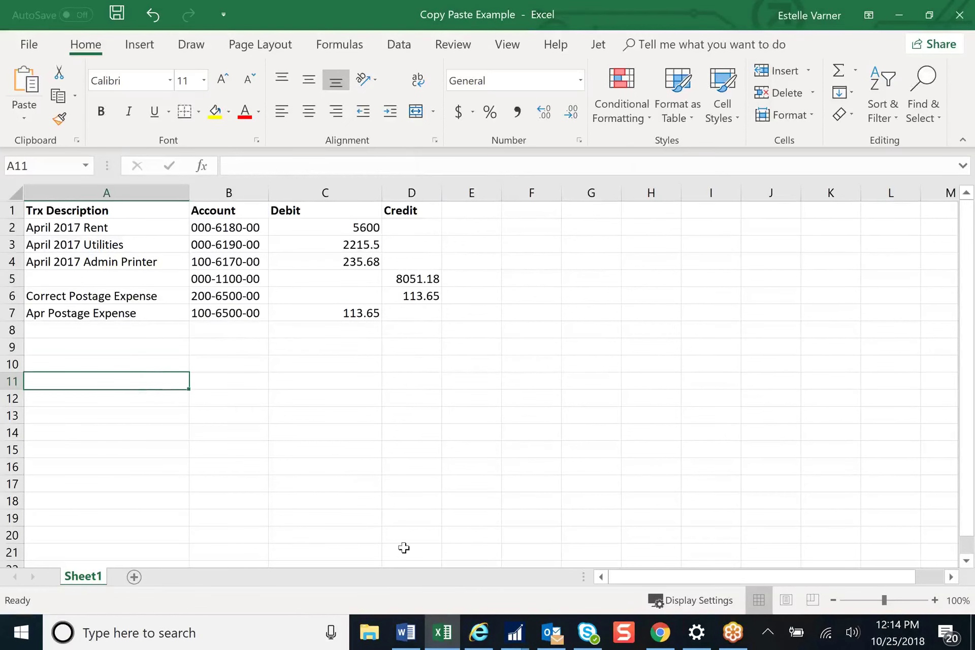
- Return to the Dynamics GP journal entry, collapse its distribution line details, and minimize the entry window
left_click(513, 634)
mouse_move(661, 575)
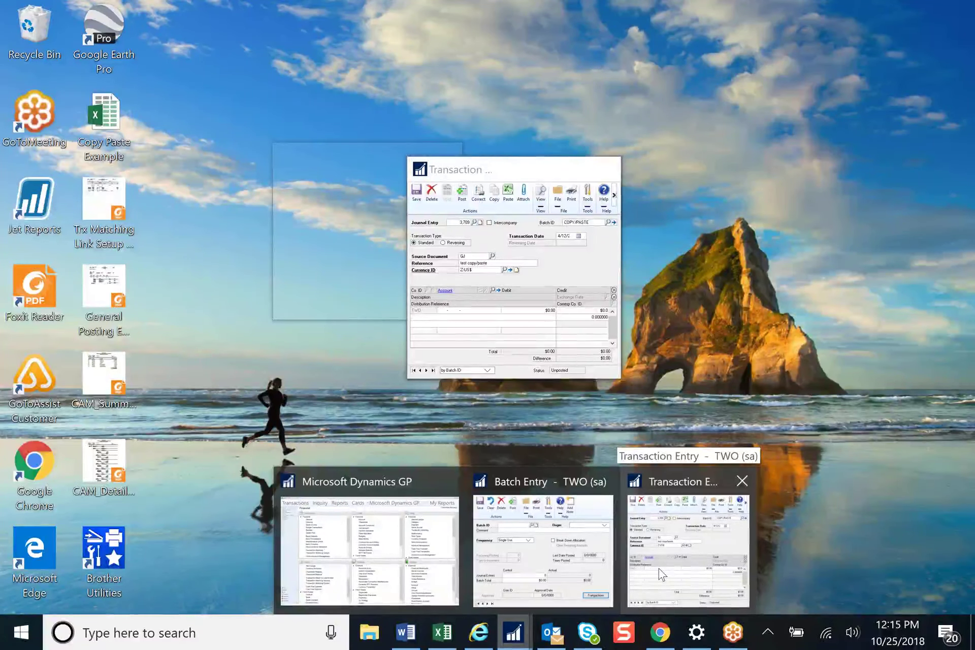
left_click(660, 575)
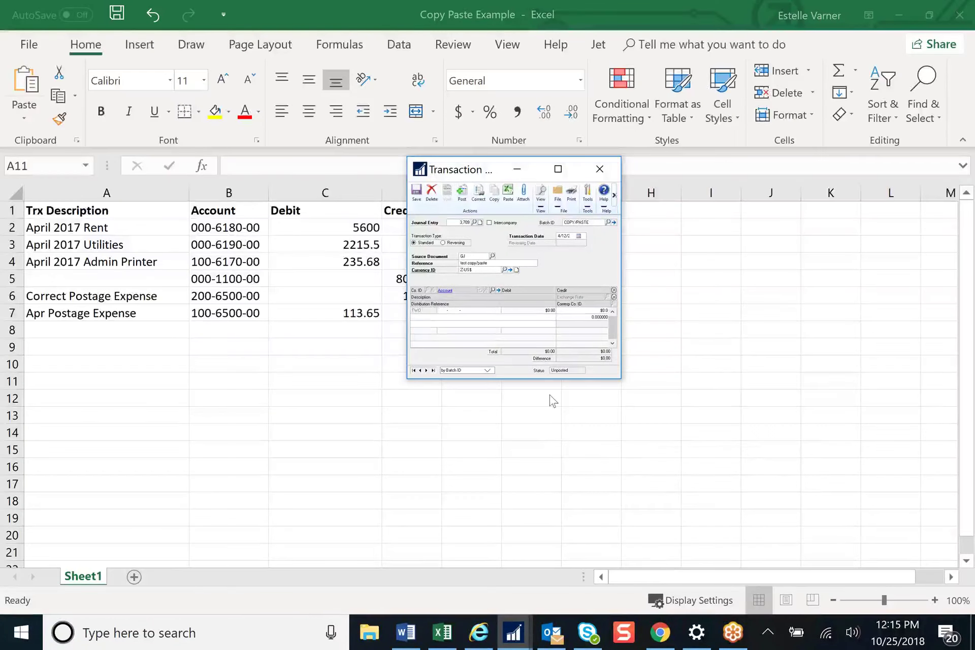
left_click(614, 290)
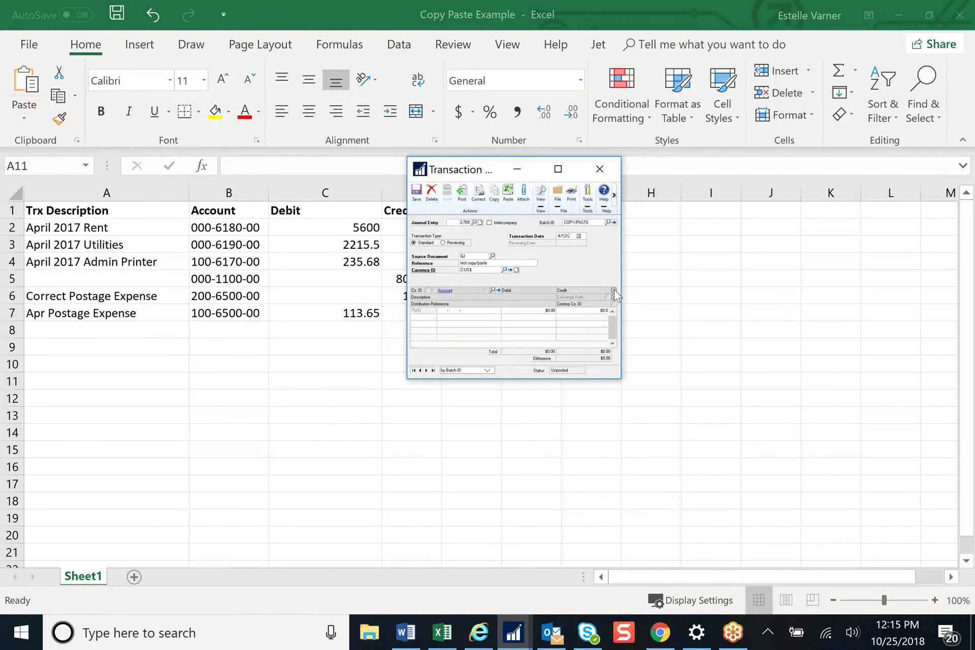
left_click(517, 170)
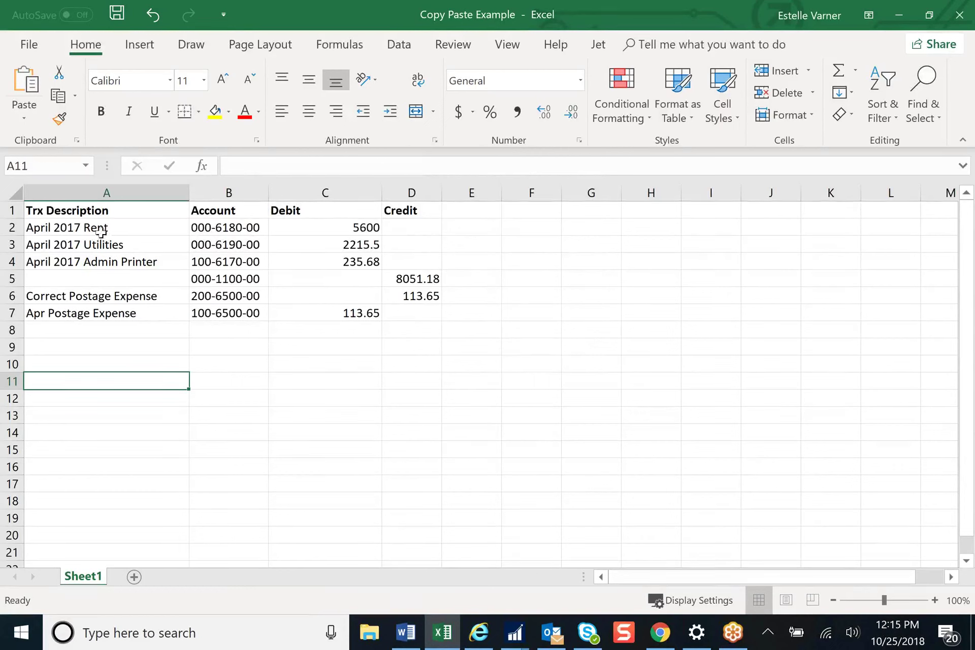
- Copy cells A2:D7 from the Excel worksheet and paste them into the distribution lines of the Dynamics GP journal entry
left_click_drag(98, 229, 411, 312)
right_click(294, 220)
left_click(327, 251)
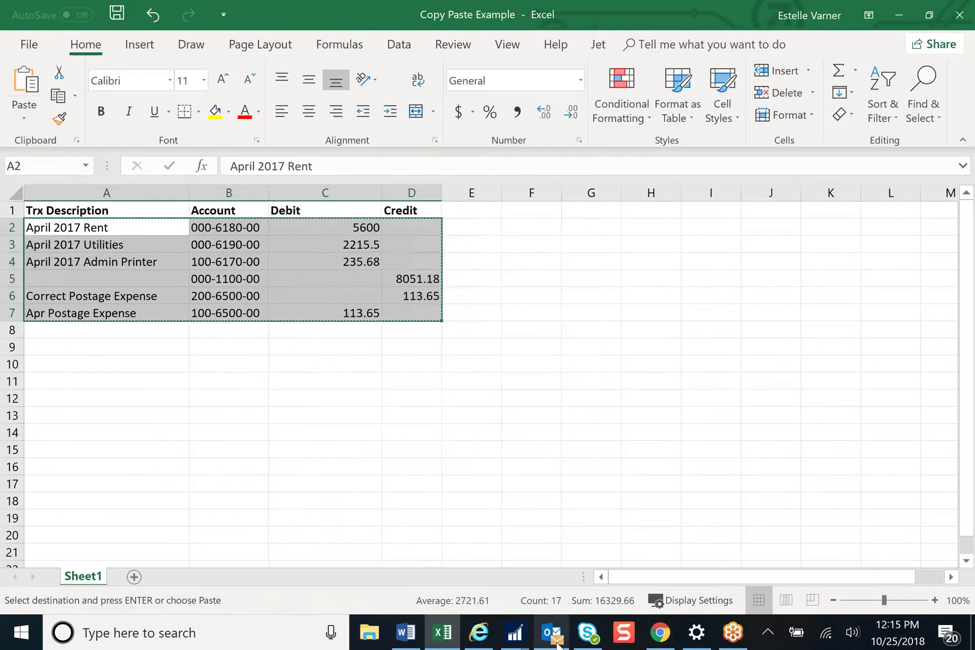
mouse_move(528, 644)
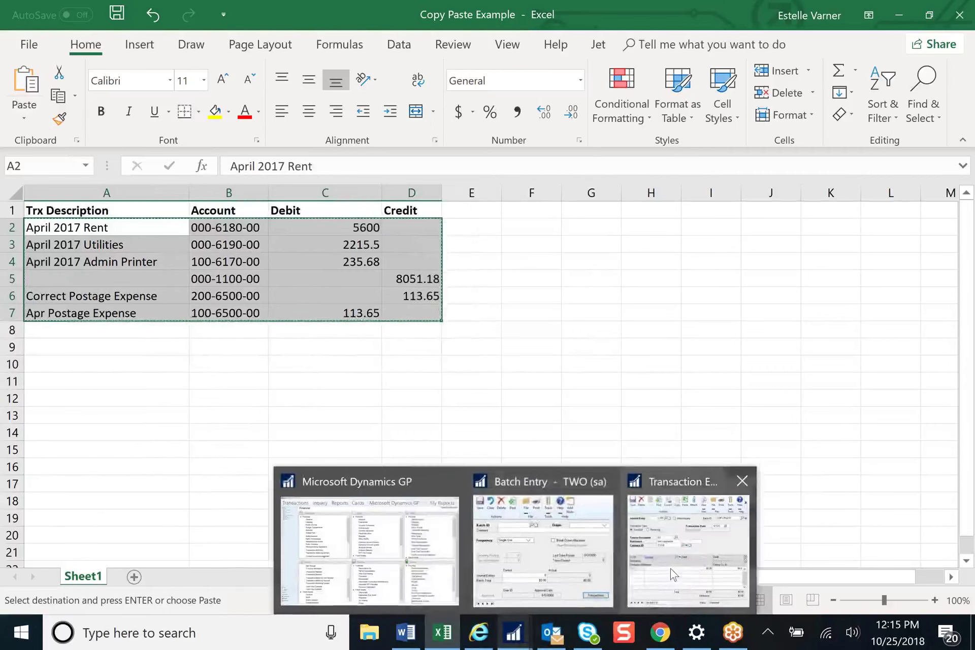
left_click(670, 569)
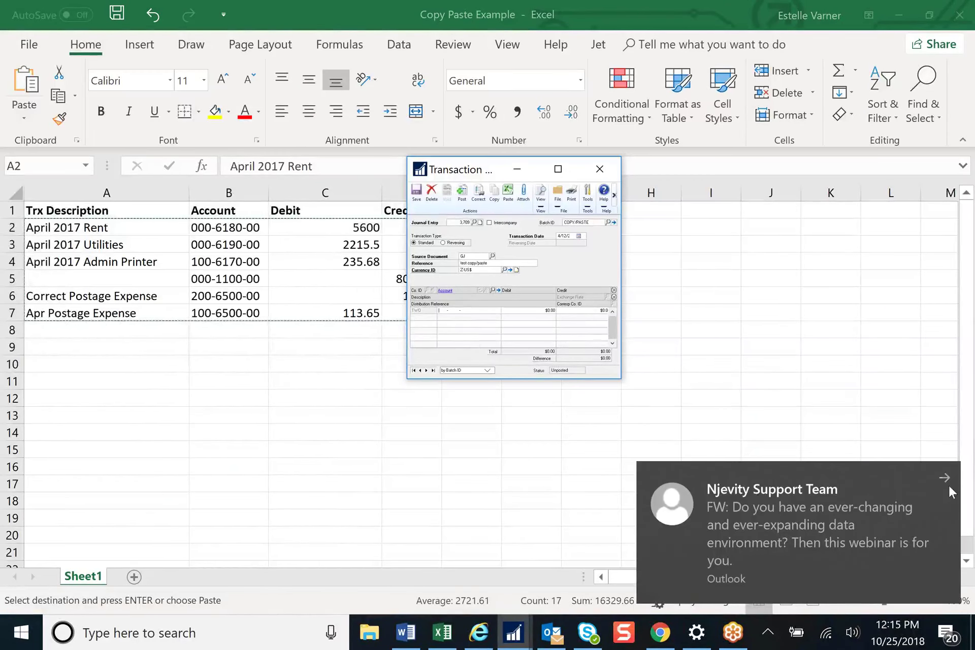
left_click(945, 481)
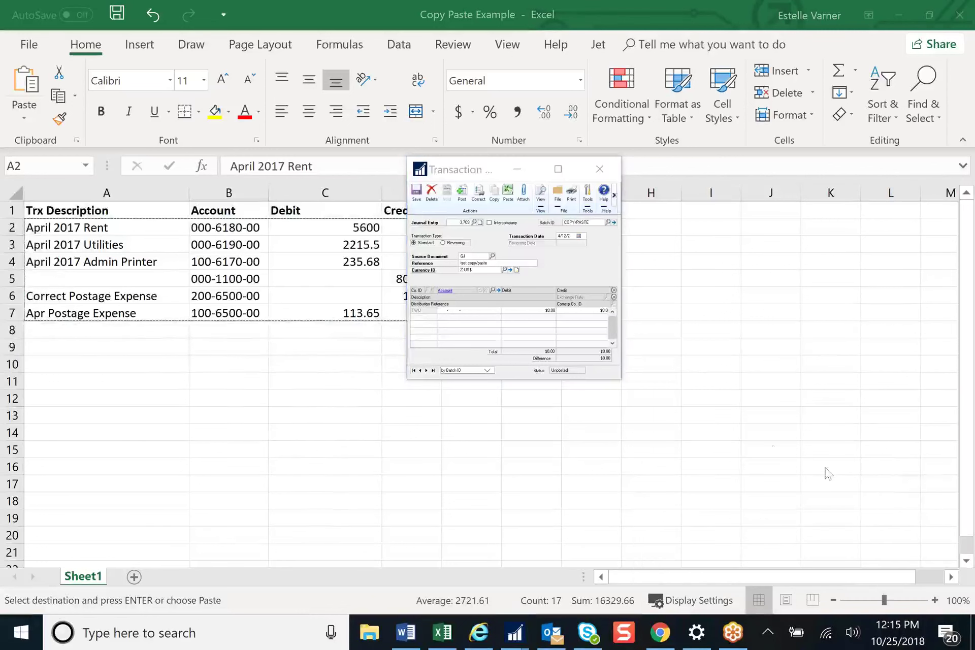
left_click(440, 310)
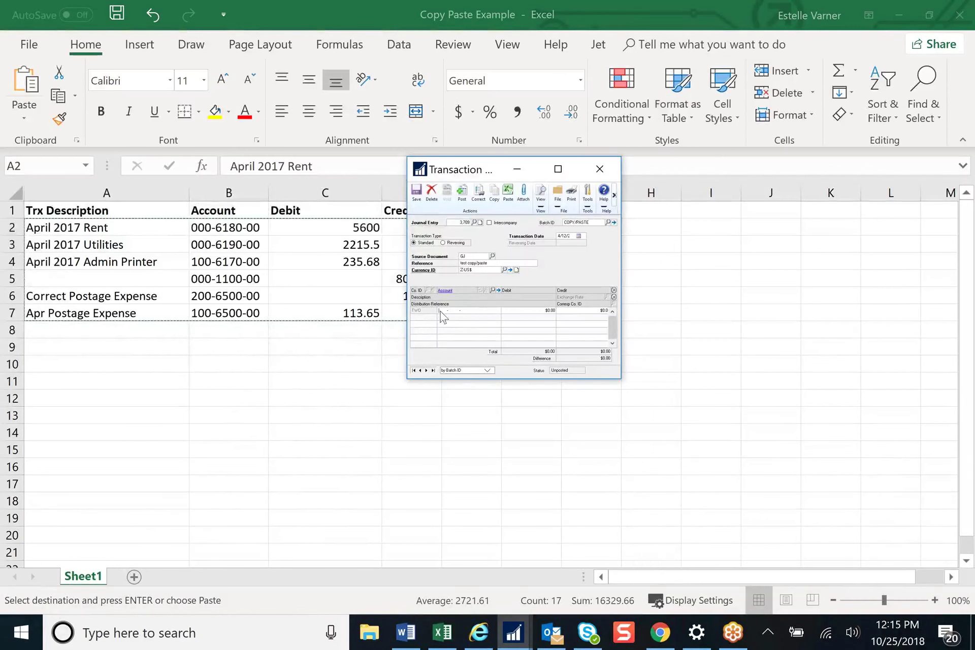
left_click(507, 196)
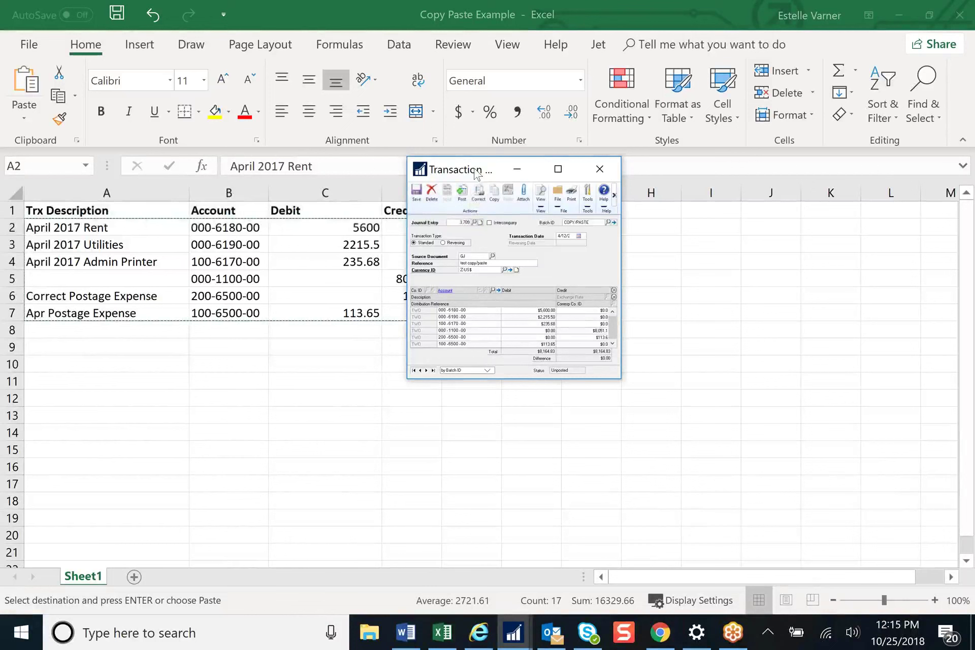
- Move the journal entry window aside and go to the blank distribution line below the pasted lines
left_click_drag(476, 170, 398, 182)
left_click(536, 355)
left_click(363, 355)
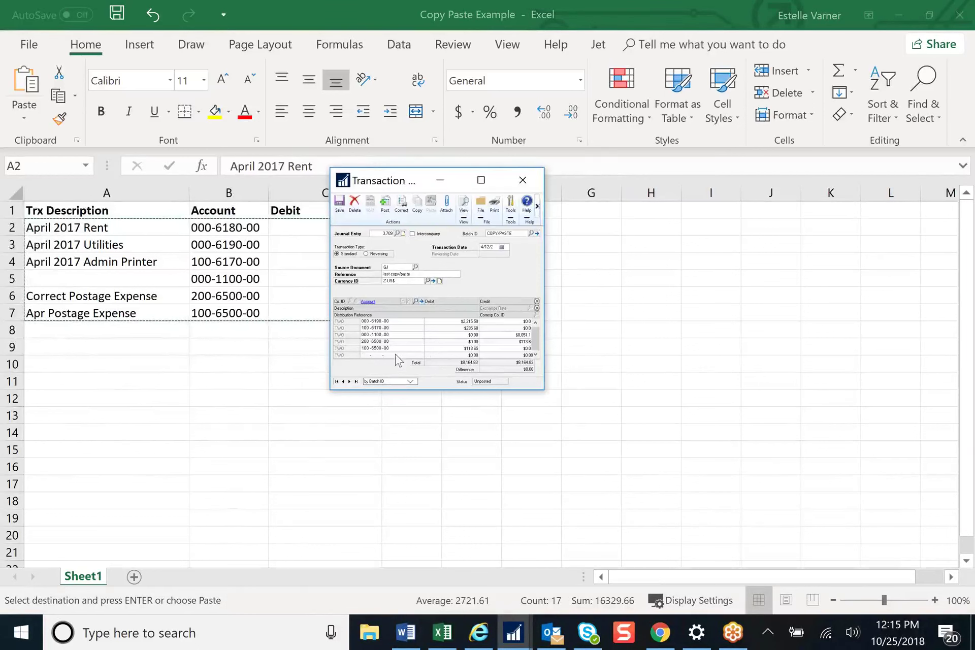
- Copy the A2:D7 range in the Excel worksheet again and return to the Dynamics GP journal entry
right_click(238, 287)
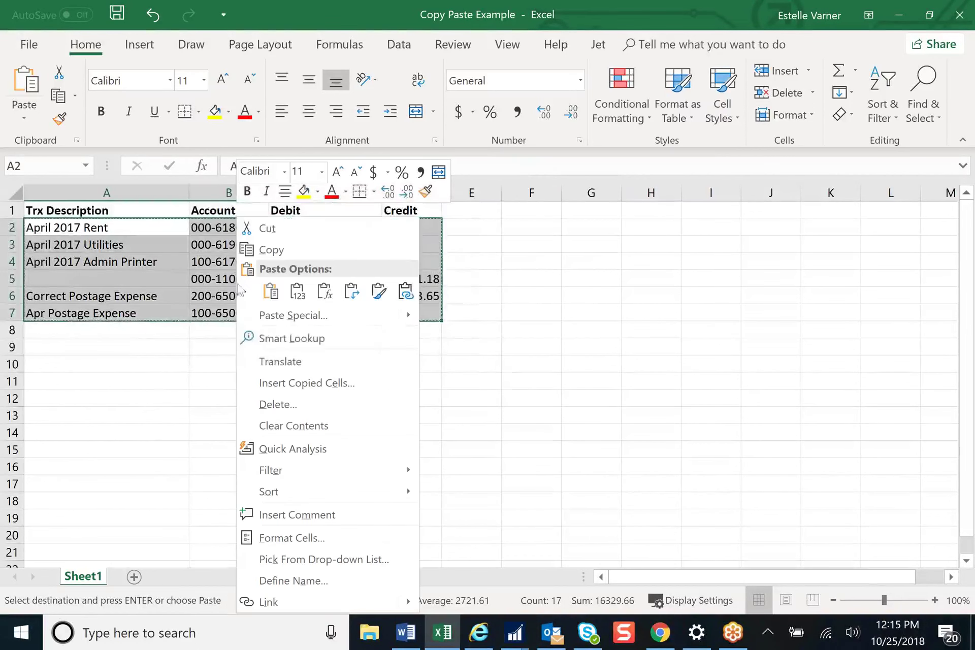
left_click(269, 250)
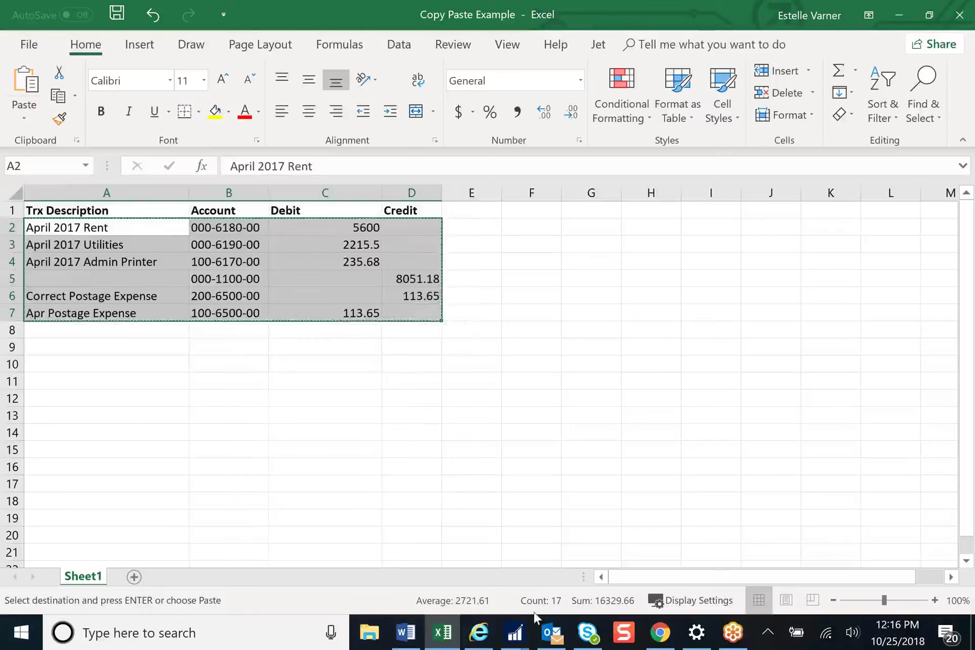
left_click(514, 632)
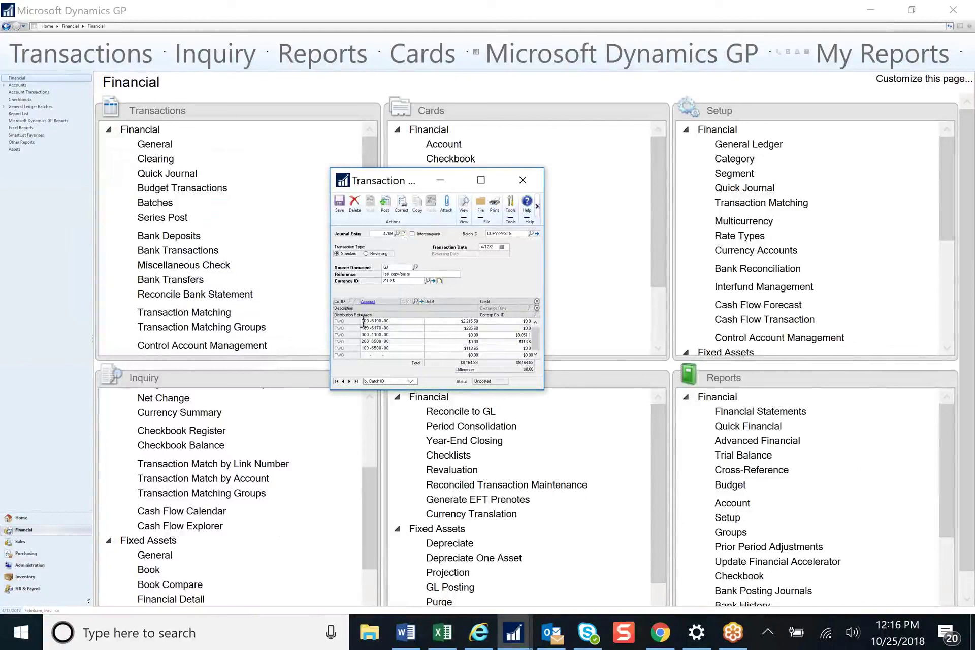
- Review the pasted accounts and amounts, expand the distribution lines to check their descriptions and references, and save the journal entry
left_click(535, 323)
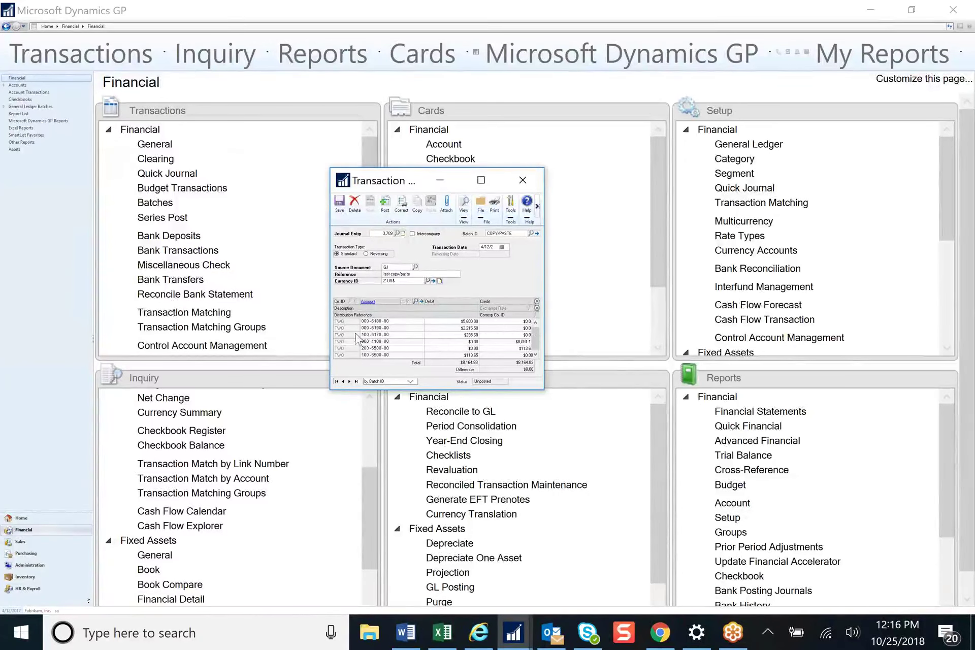
left_click(535, 355)
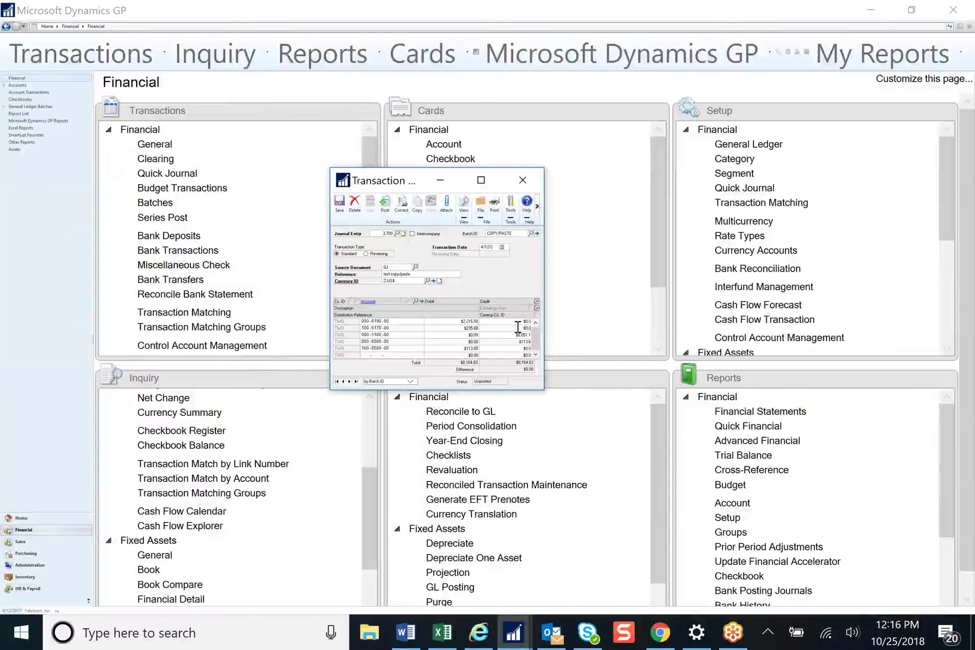
left_click(536, 323)
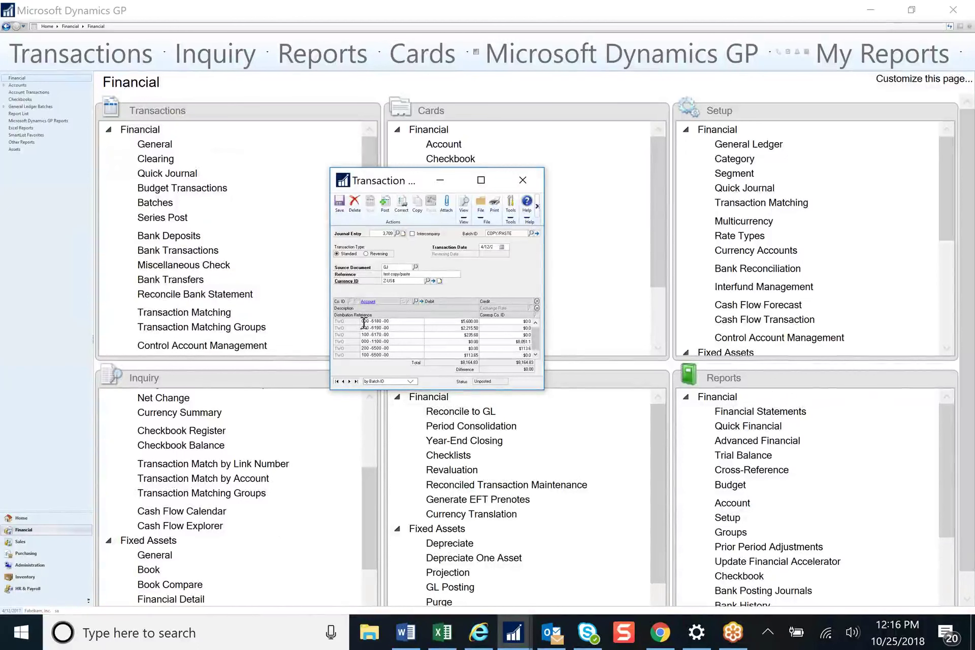
left_click(536, 309)
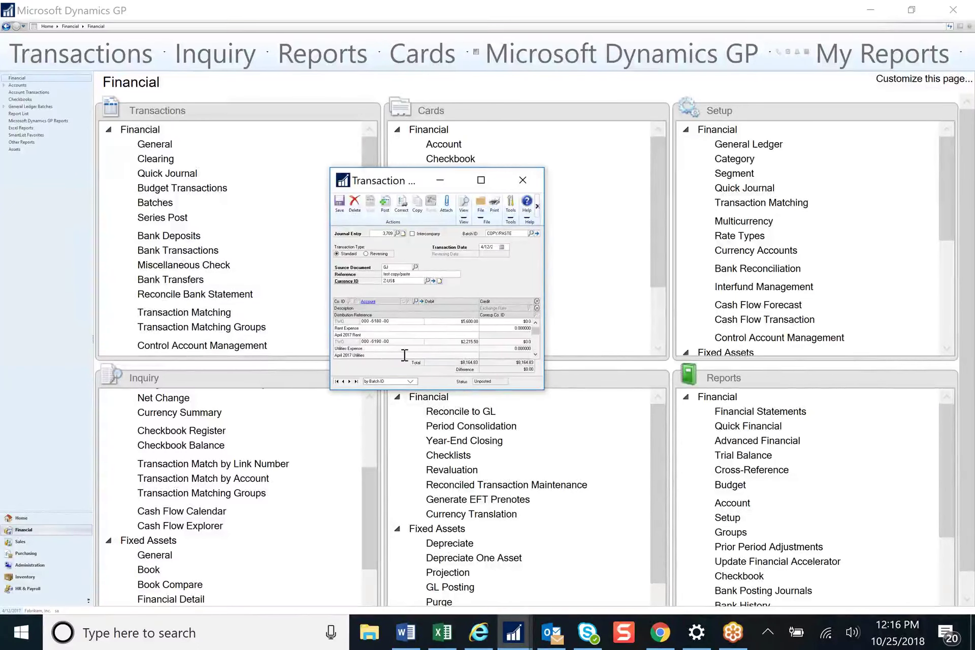
left_click(535, 355)
left_click(535, 354)
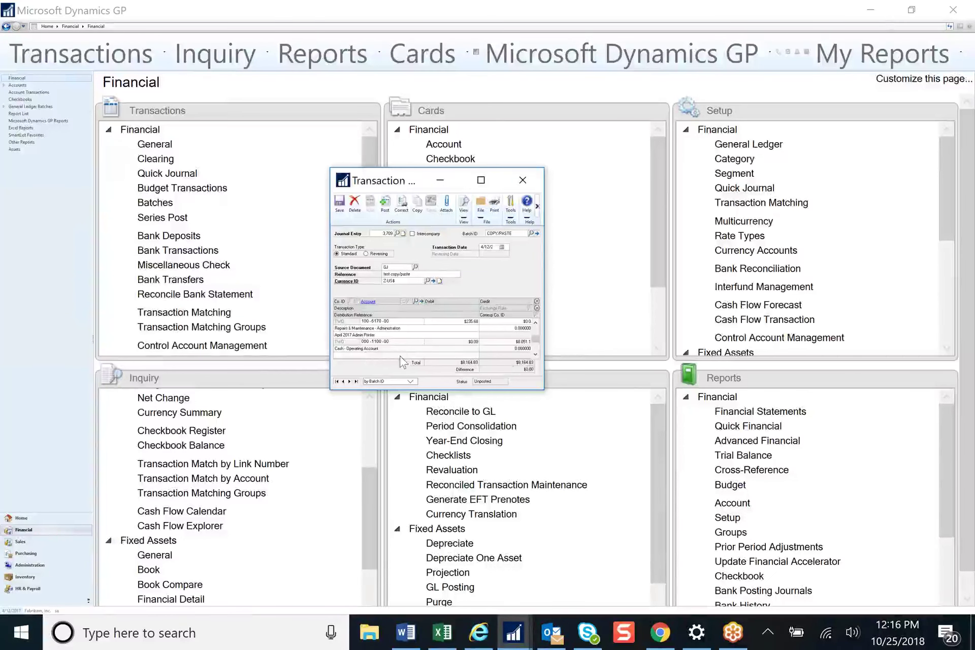
left_click(536, 354)
left_click(536, 355)
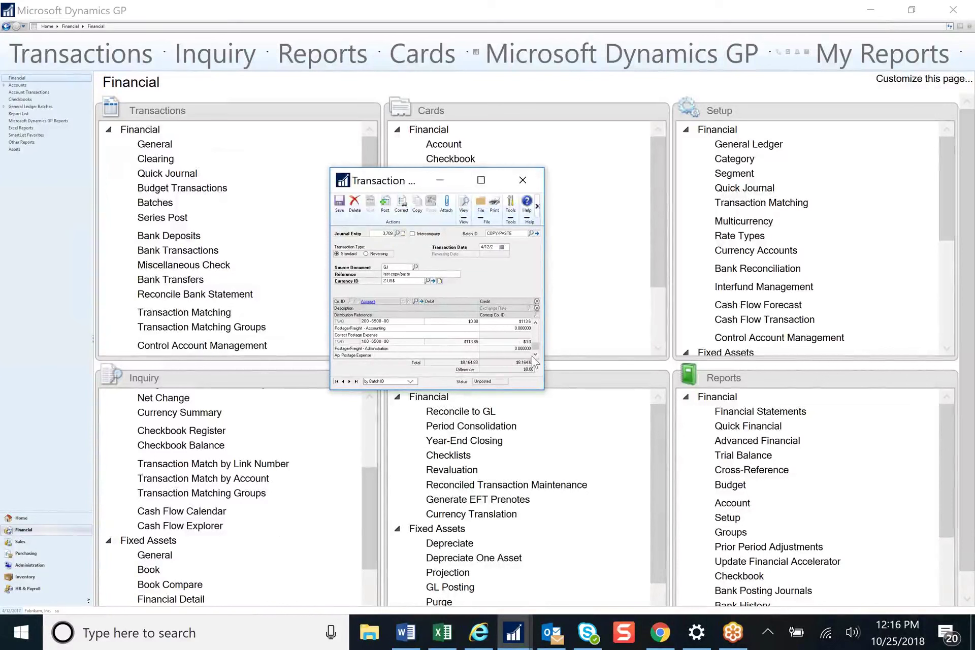
left_click(339, 204)
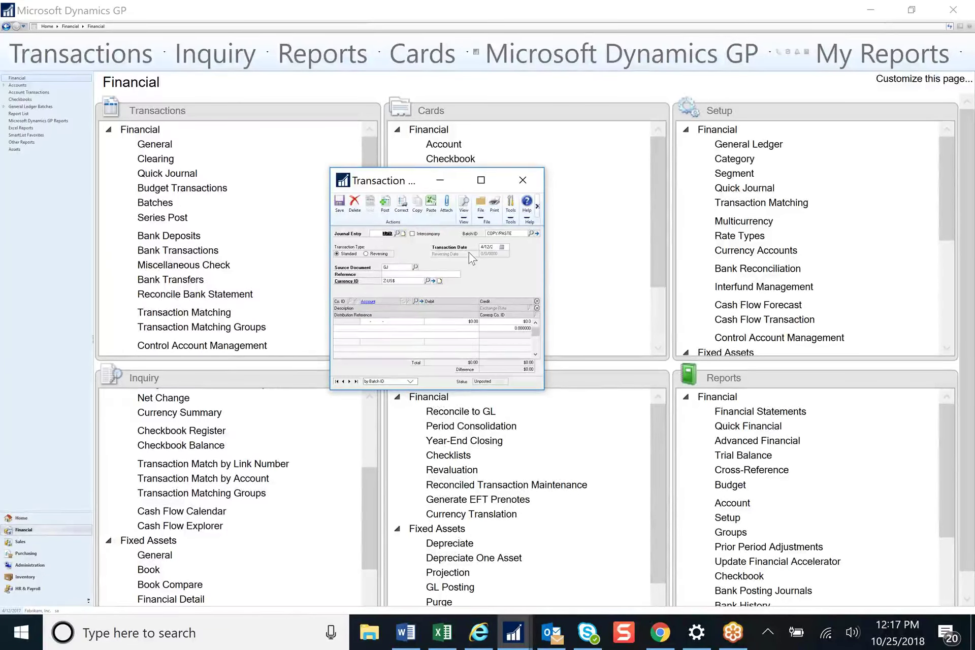
- Copy the posted 2017 journal entry dated 4/30/2017 into the new journal entry in the COPY/PASTE batch
left_click(417, 203)
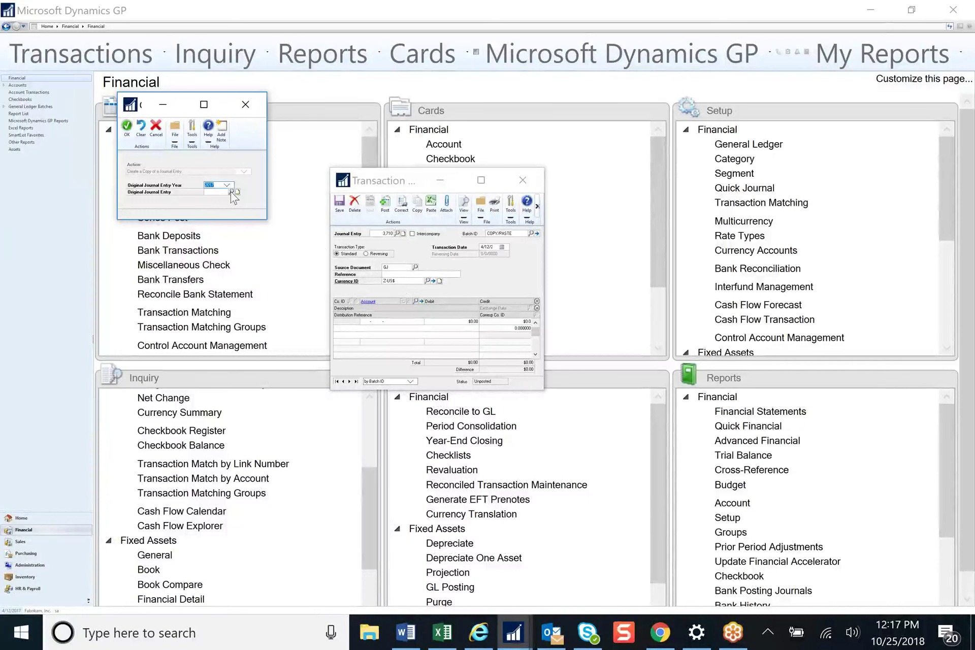
left_click(231, 192)
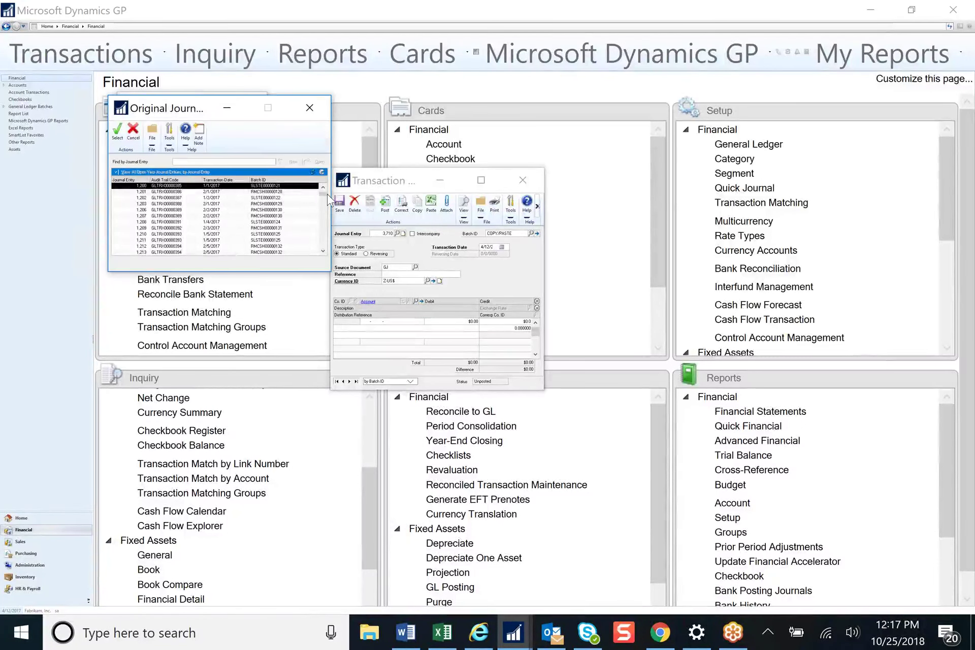
left_click_drag(323, 194, 323, 246)
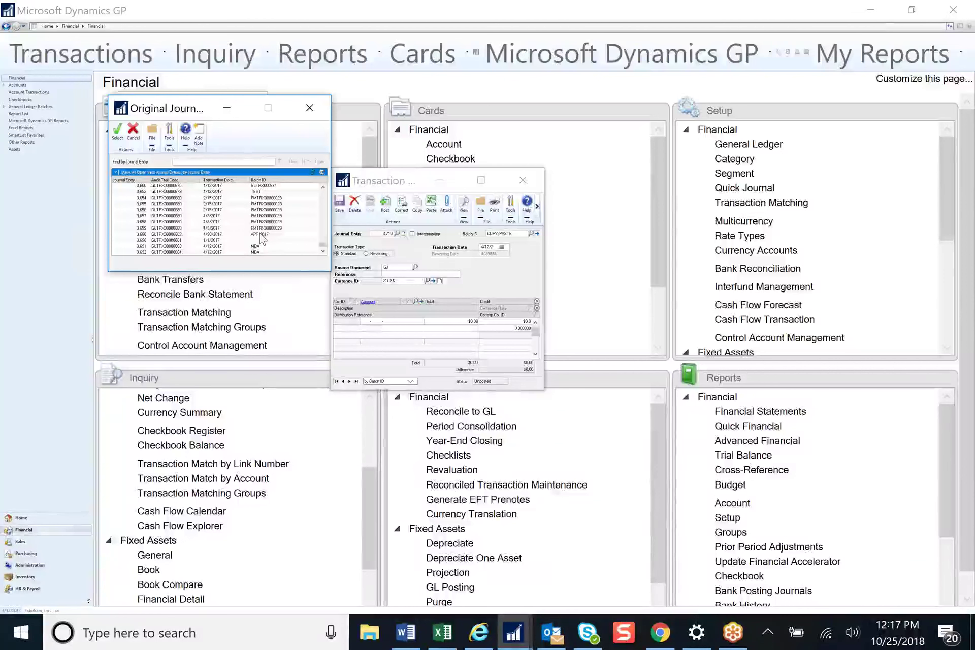
double_click(261, 235)
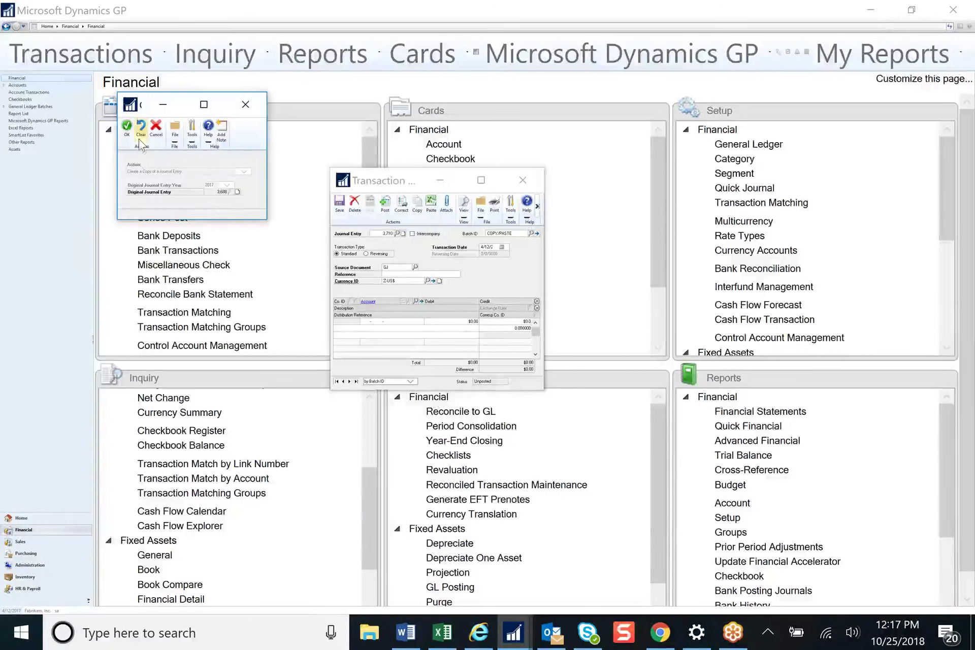
left_click(127, 128)
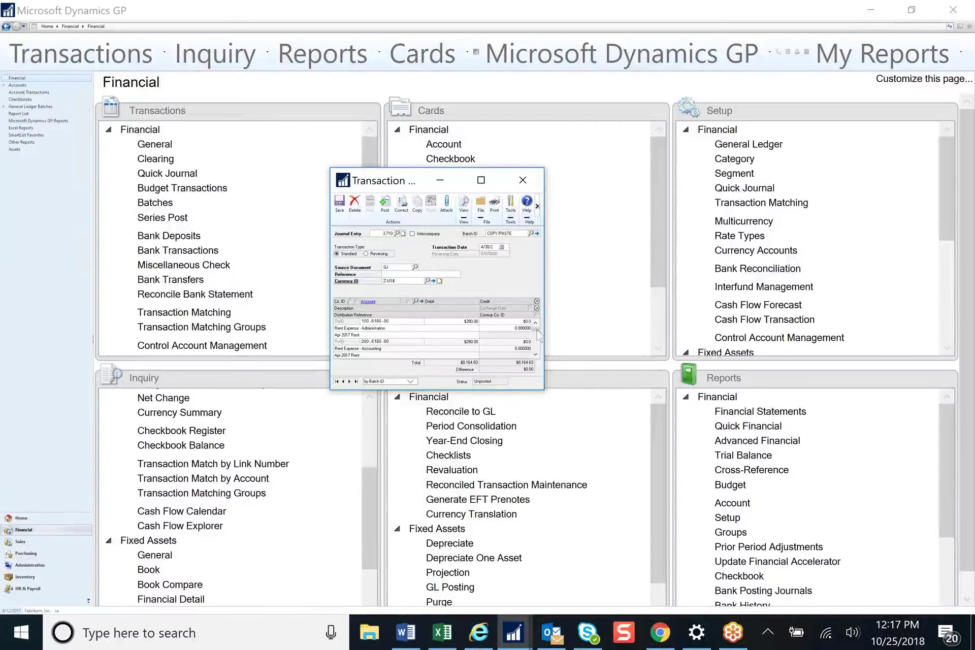
- Collapse the copied distribution lines to one row each and enter 4/30/2017 as the transaction date
left_click(537, 301)
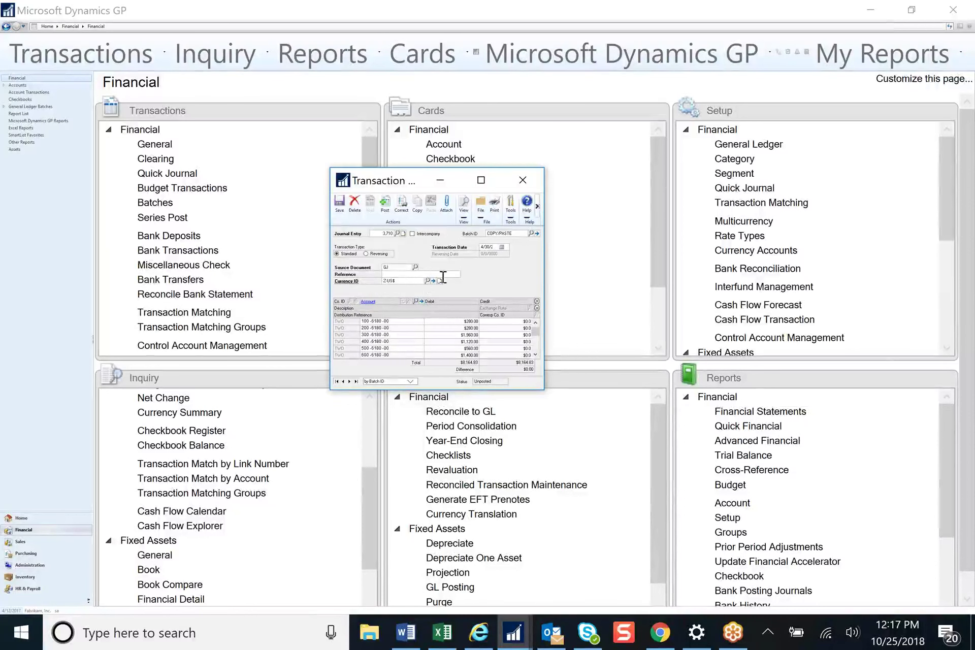
double_click(485, 247)
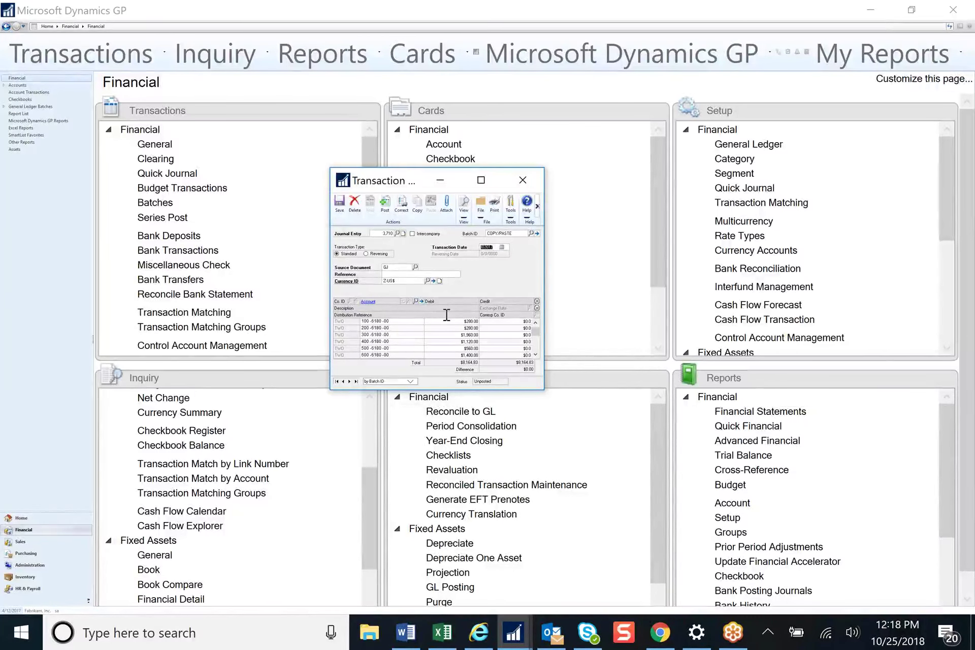
type("04302017")
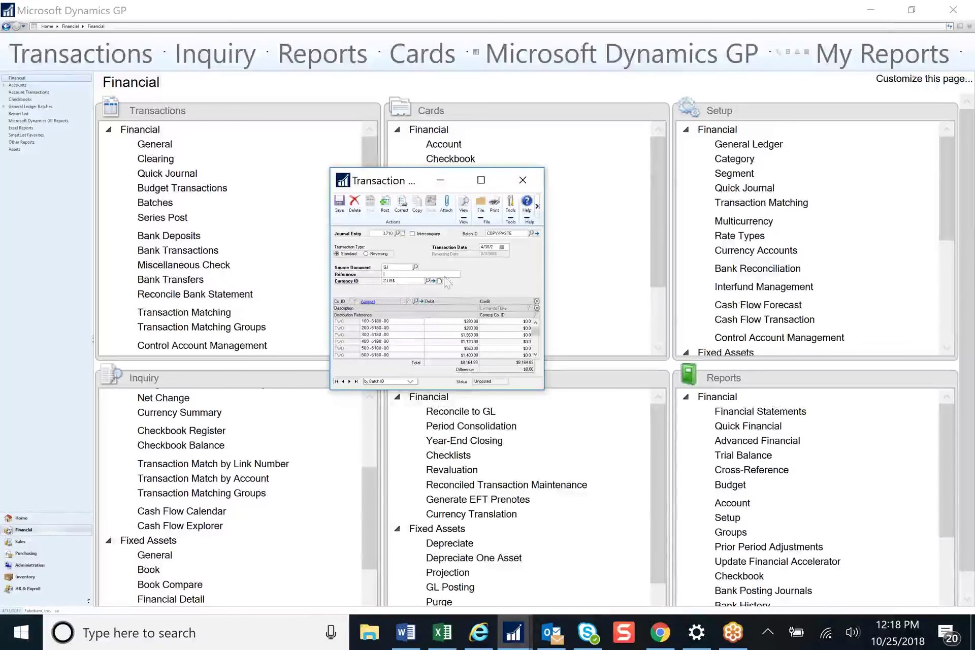
left_click(472, 355)
left_click(472, 329)
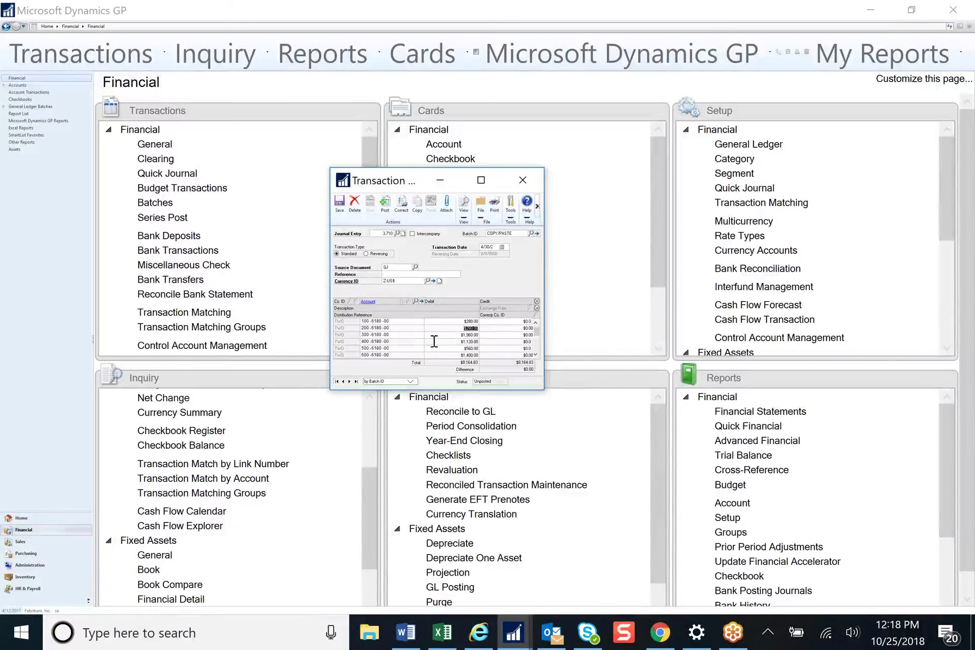
- Review the copied distribution lines down to the blank line at the end, and delete the journal entry
left_click(536, 354)
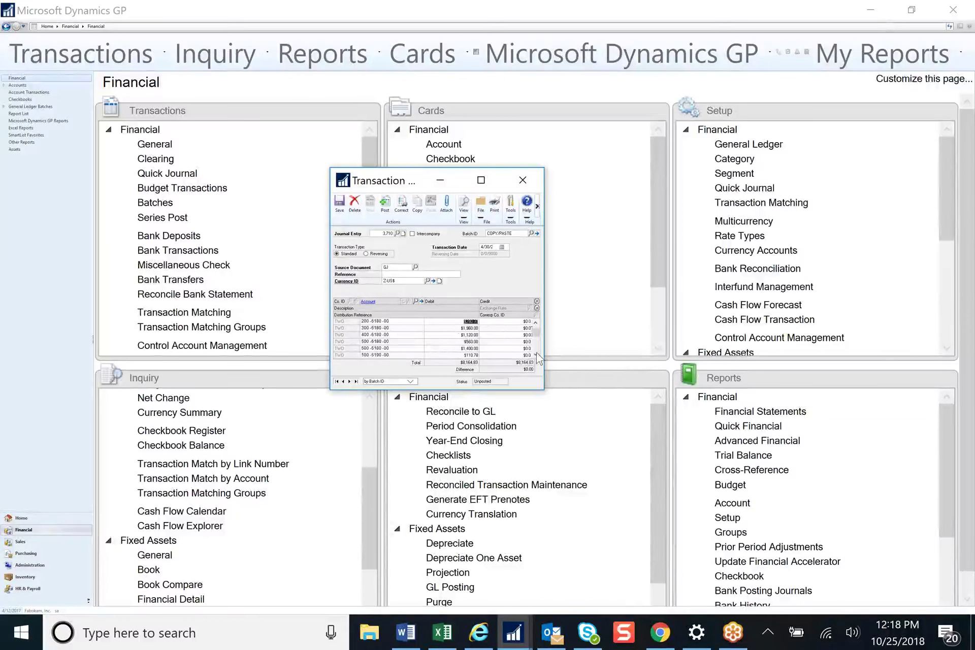
left_click(536, 355)
left_click(536, 355)
left_click(535, 355)
left_click(536, 354)
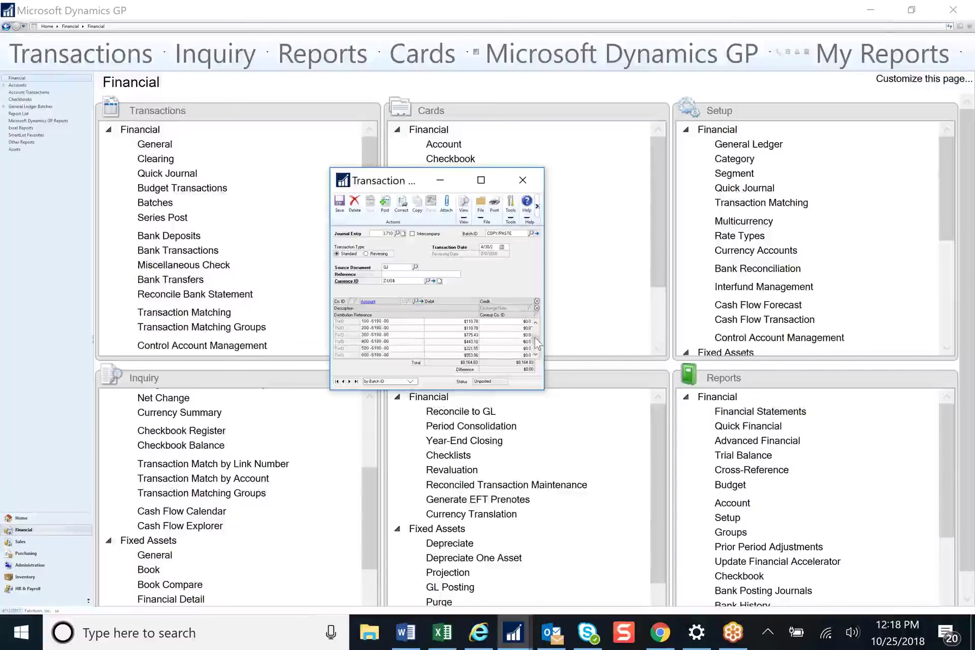
left_click(536, 346)
left_click(369, 355)
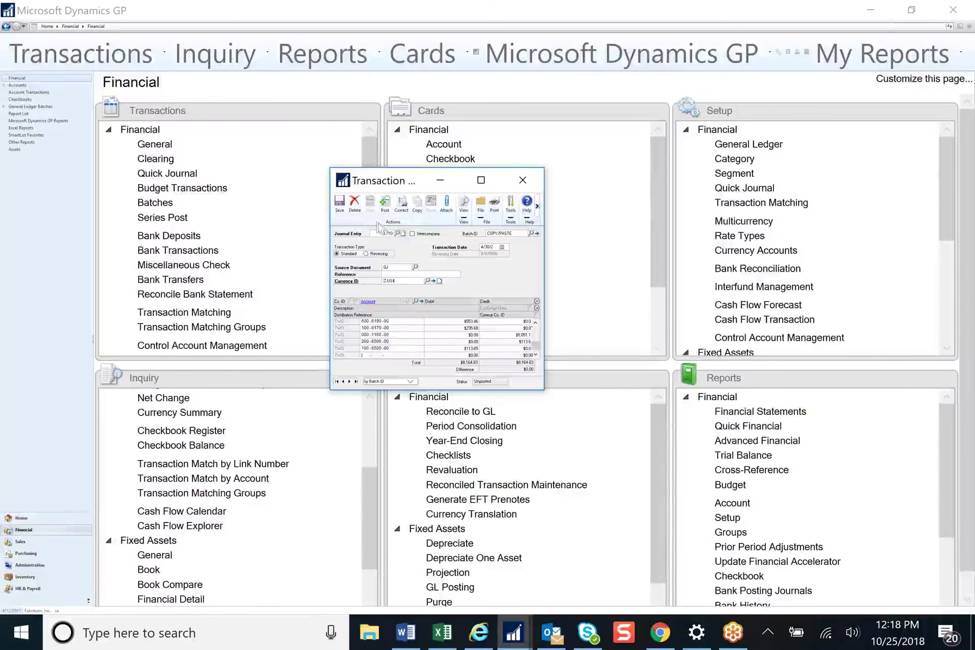
left_click(354, 207)
left_click(470, 339)
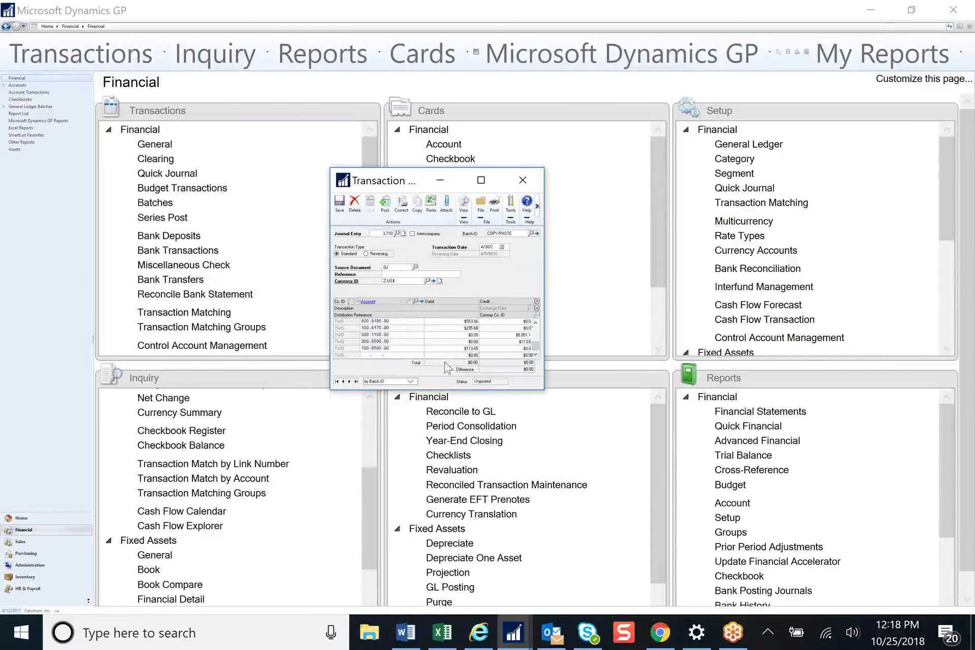
- Correct the posted 2017 journal entry dated 4/30/2017 with the Back Out a Journal Entry and Create a Correcting Entry action
left_click(401, 203)
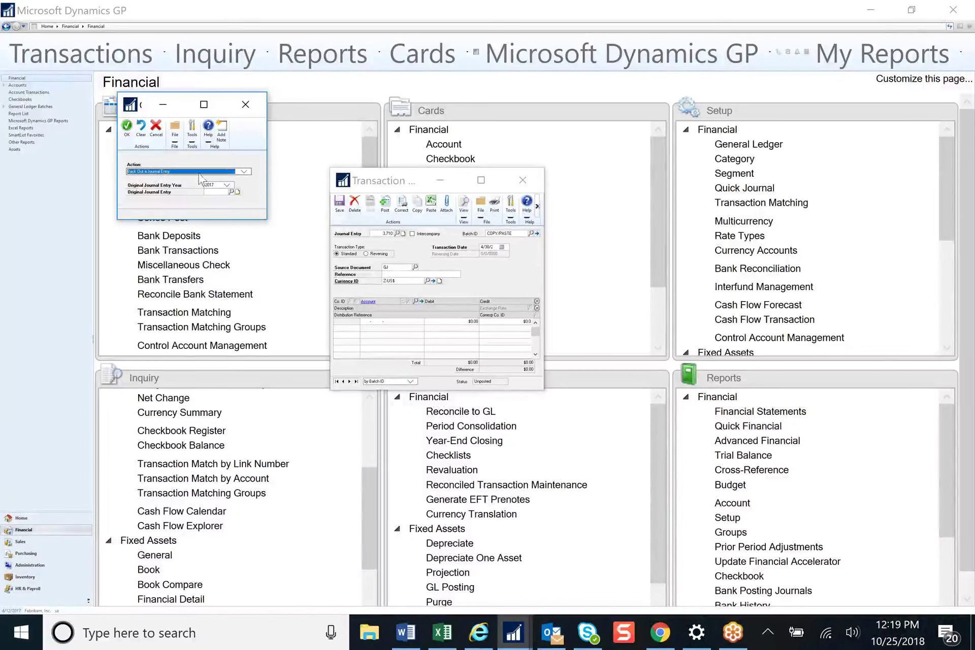
left_click(244, 172)
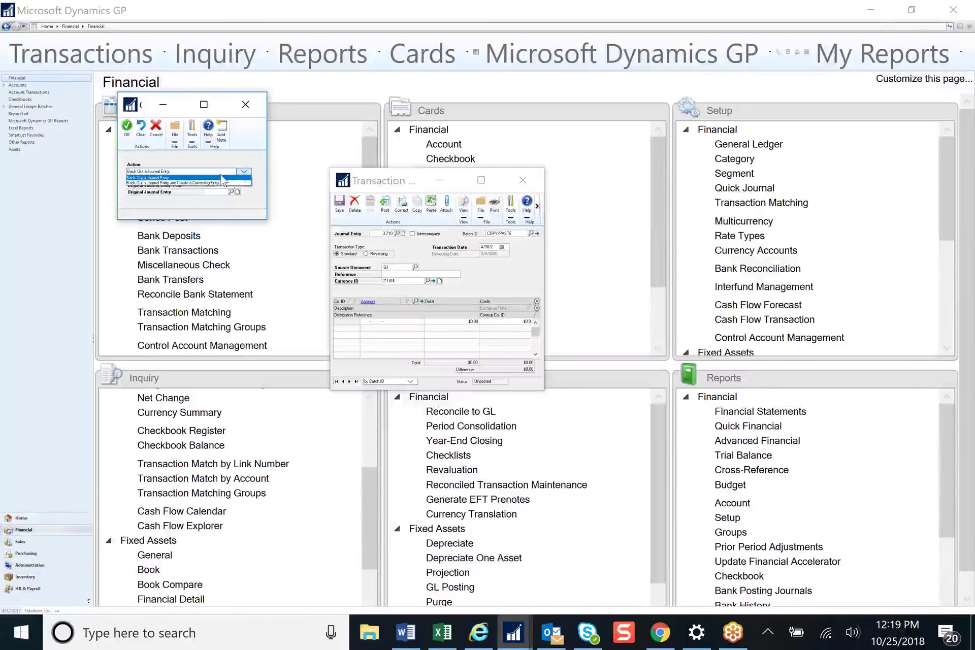
left_click(205, 183)
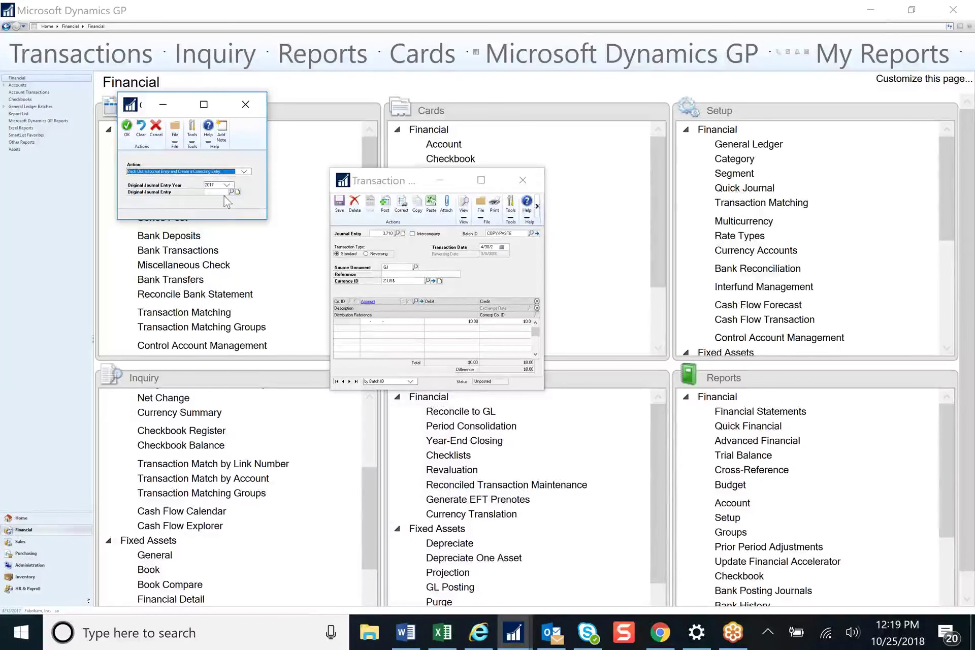
left_click(226, 192)
left_click(231, 192)
left_click(262, 234)
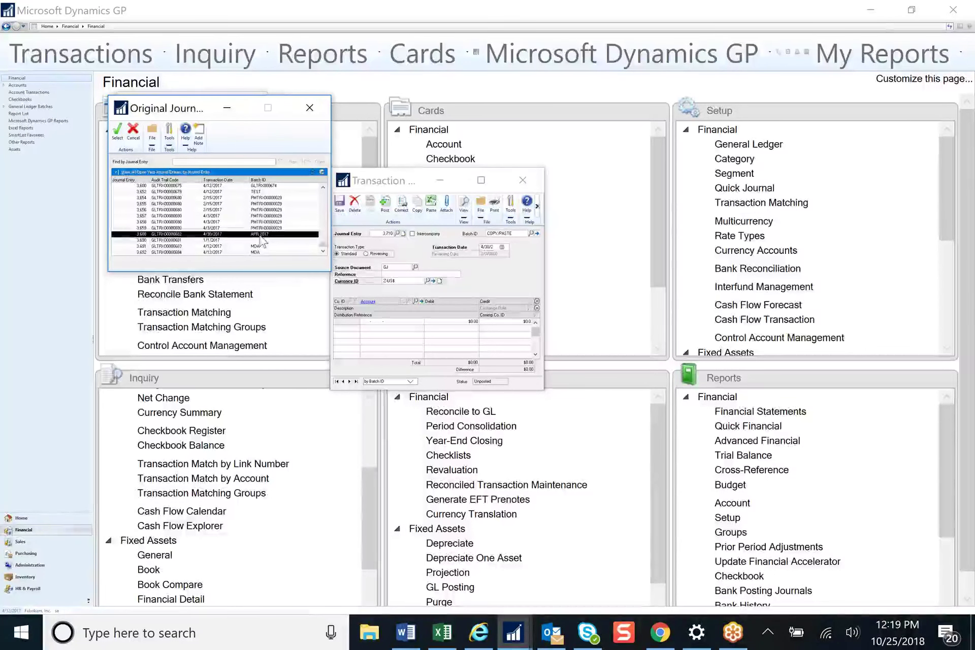
double_click(260, 234)
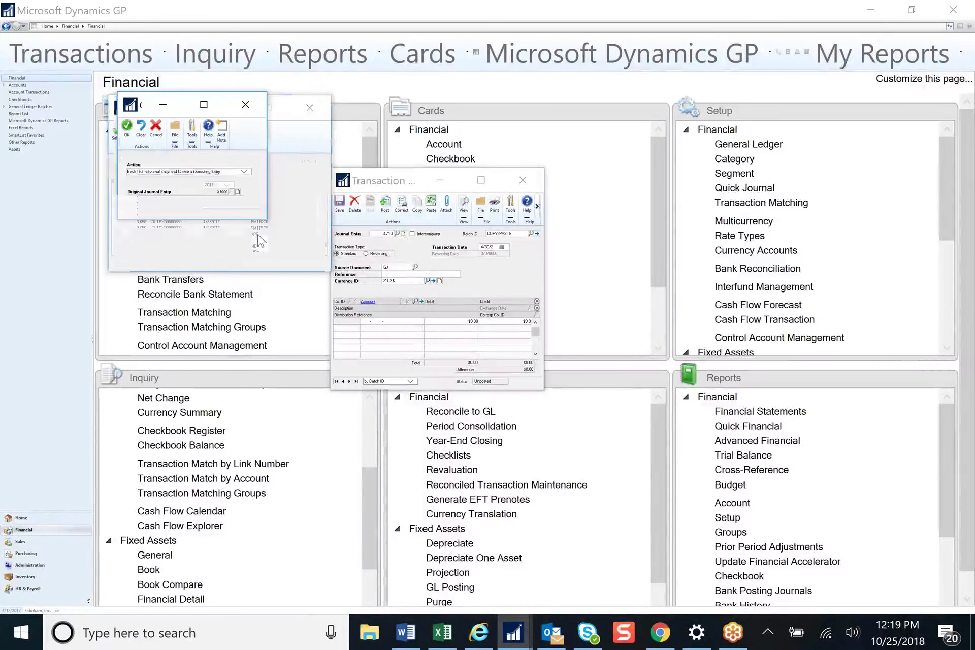
left_click(127, 128)
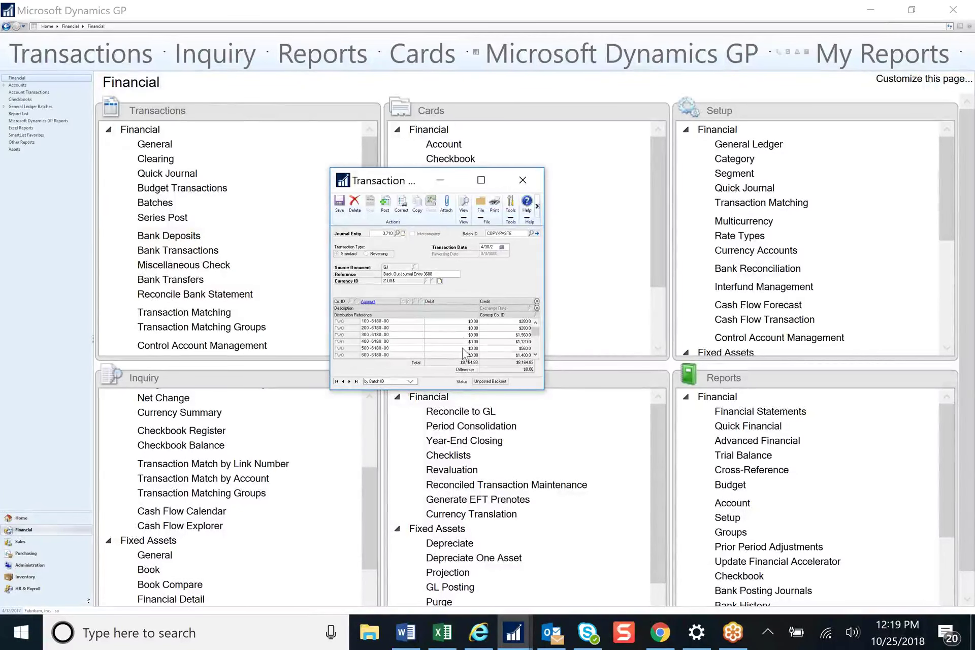
- Review and save the back-out entry and its correcting journal entry, and close the transaction entry window
left_click(535, 355)
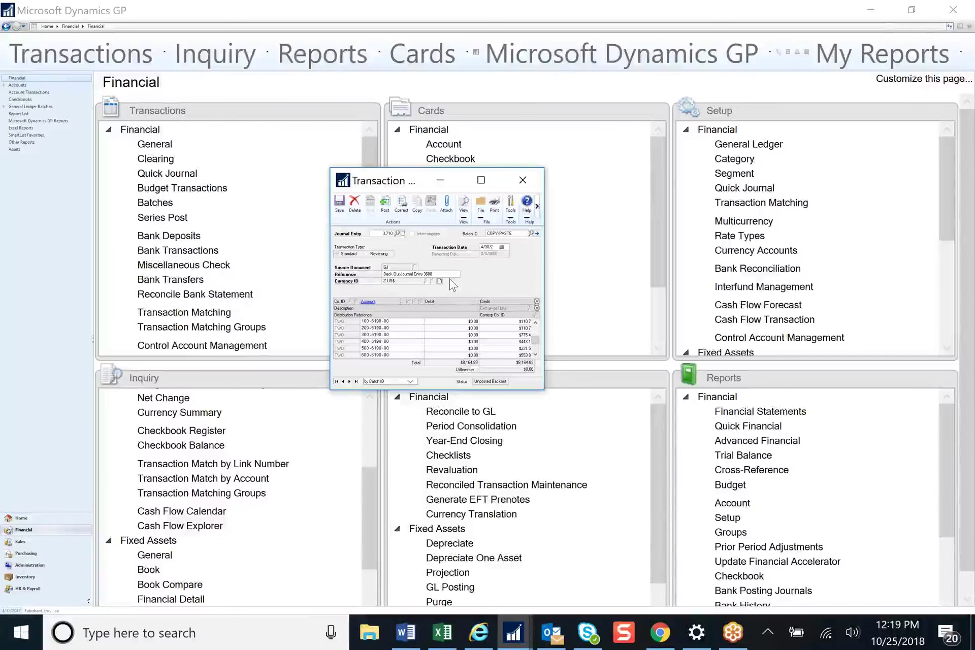
left_click(340, 204)
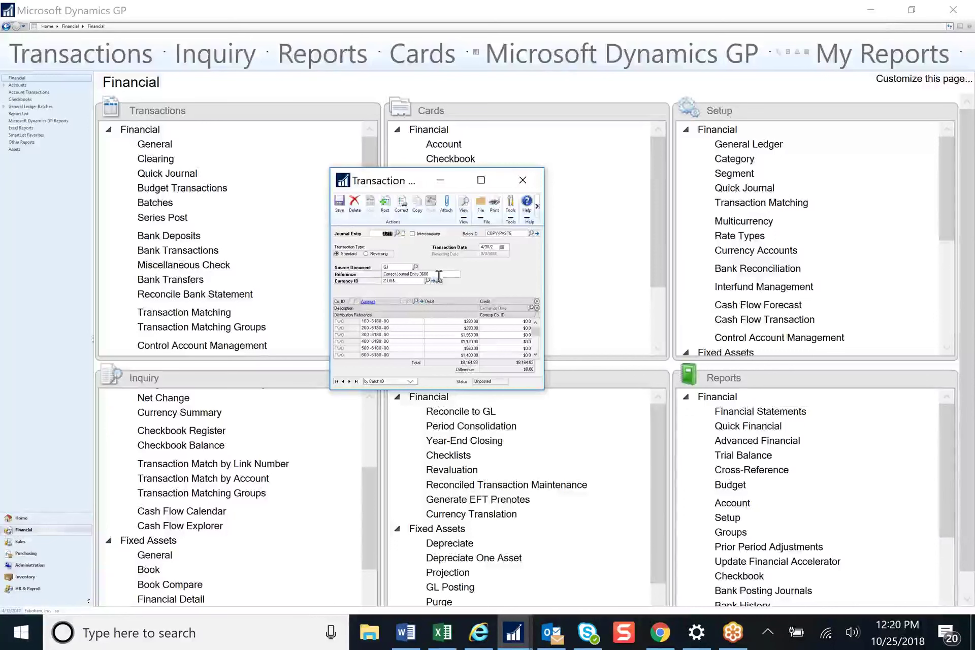
double_click(486, 246)
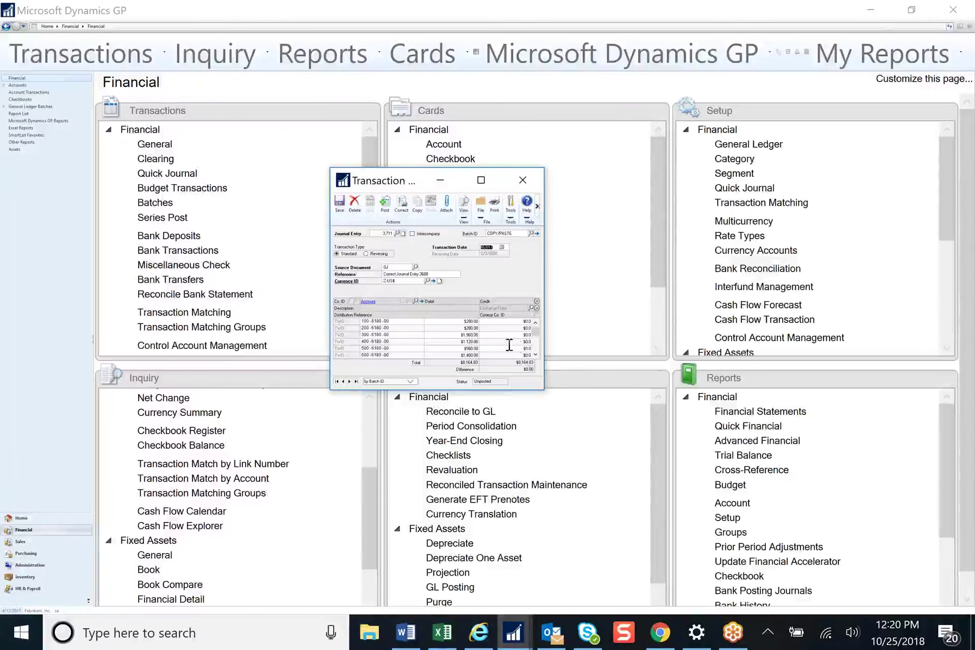
scroll(537, 357, "down", 4)
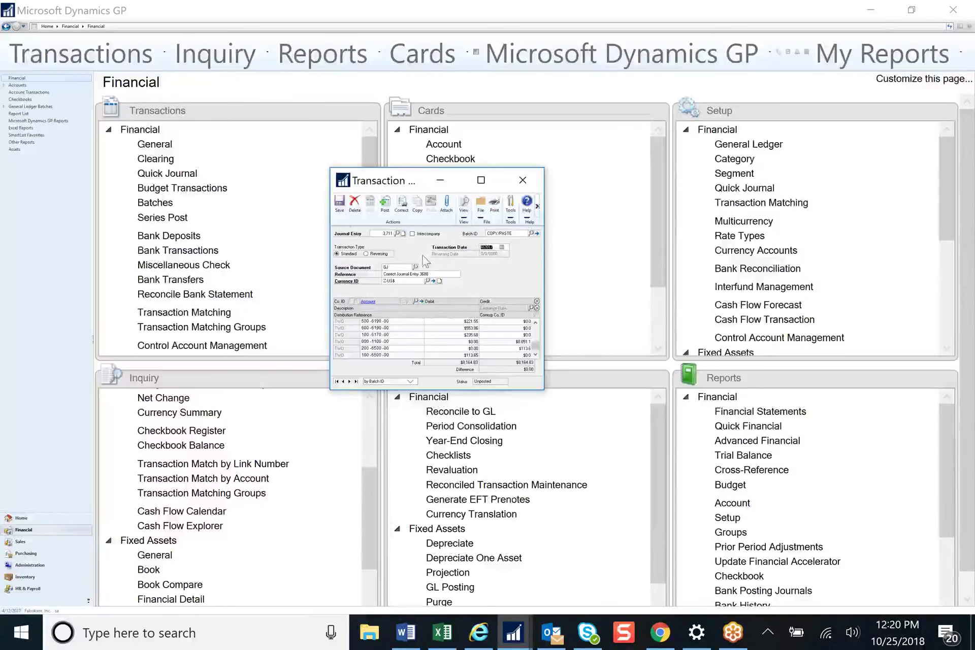
left_click(339, 208)
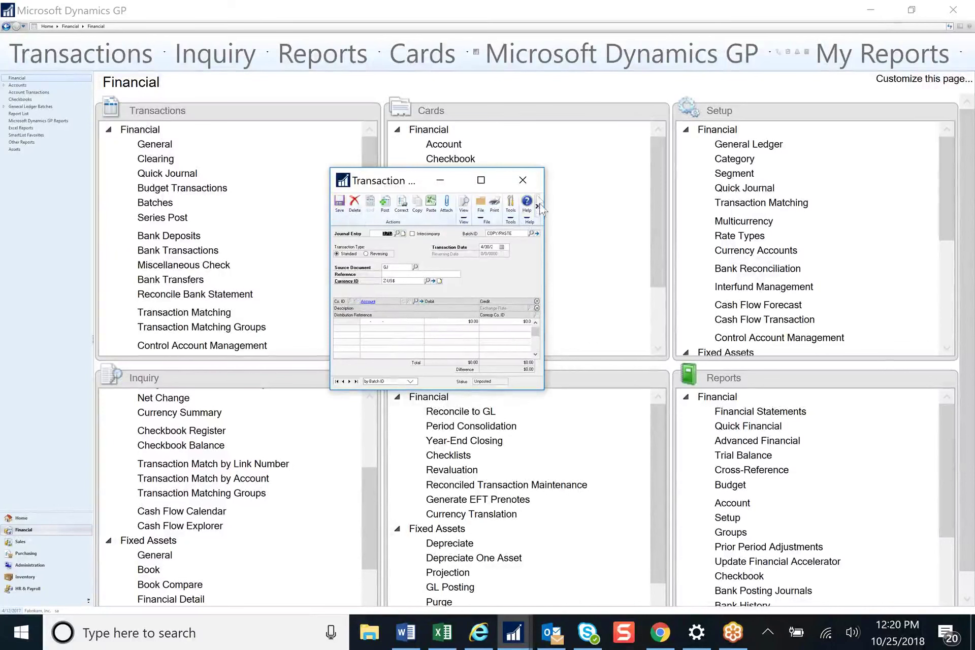
left_click(523, 180)
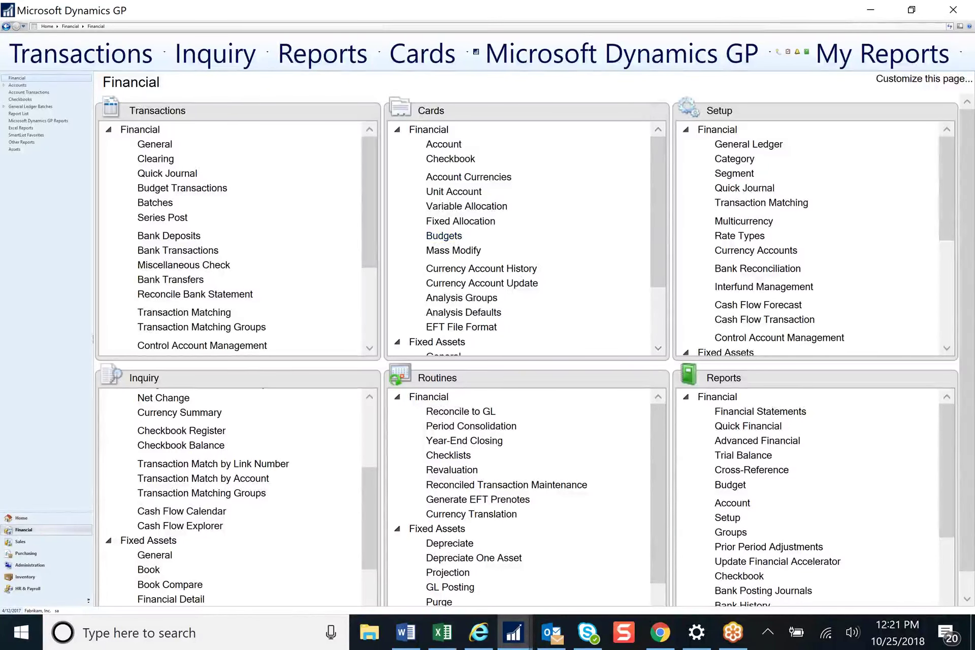
- Open the Period Consolidation routine, switch the year option to History, and close the window without processing
key("alt+Tab")
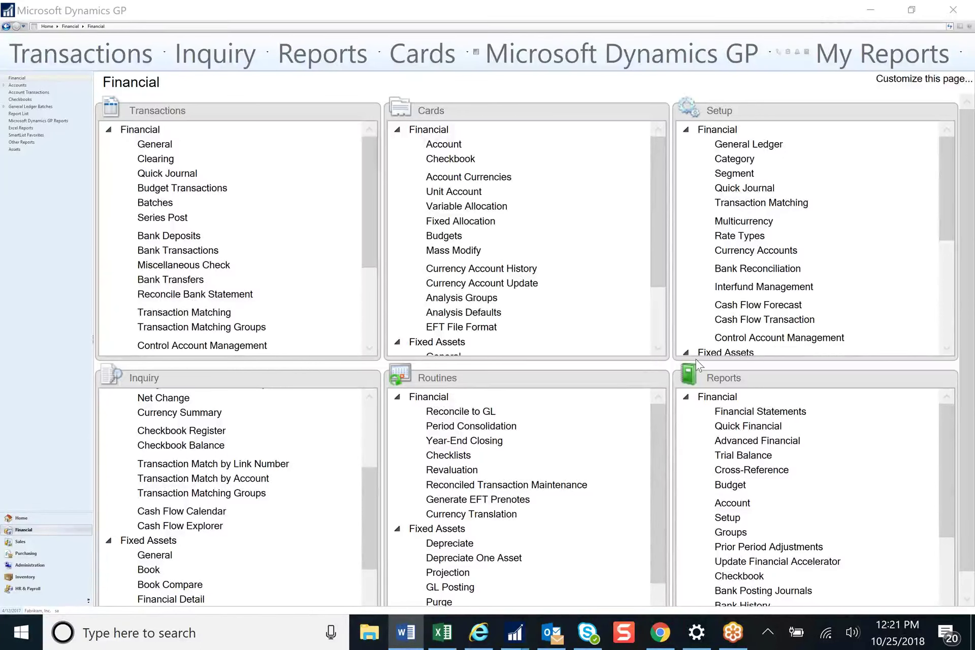
left_click(468, 430)
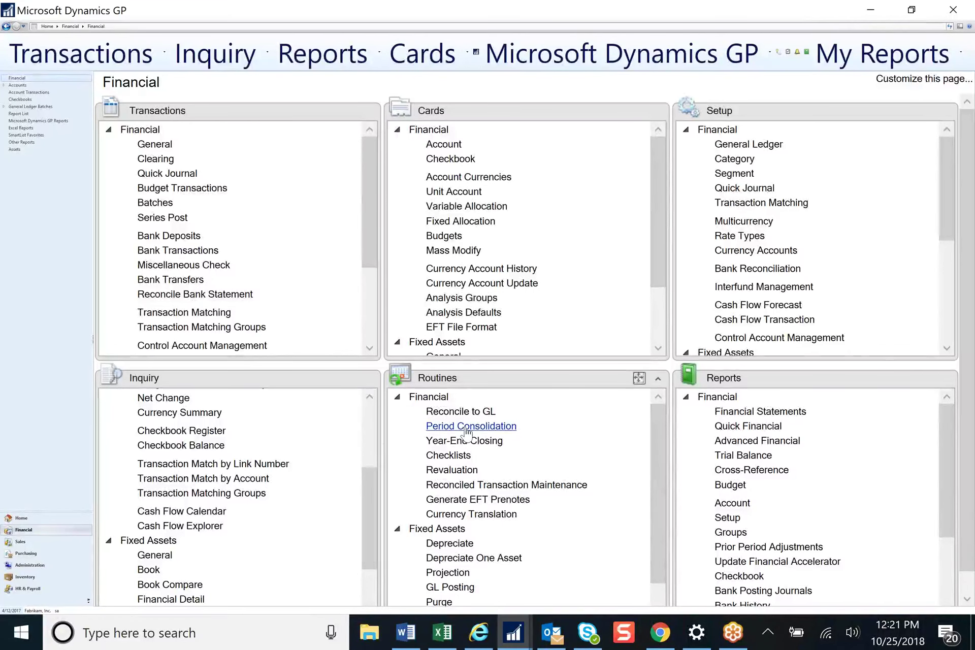
left_click(467, 430)
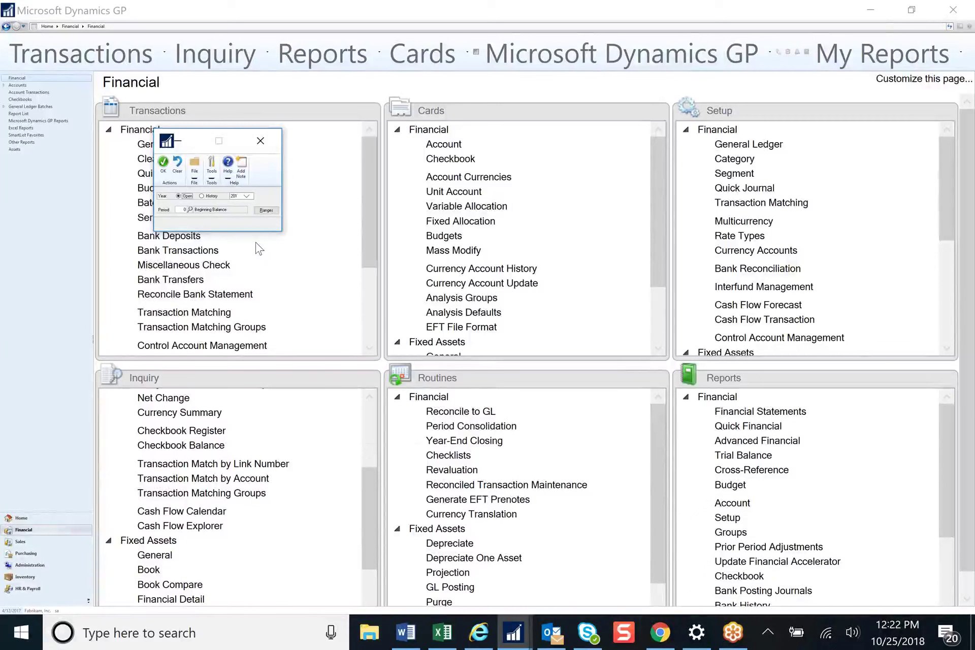
left_click(202, 196)
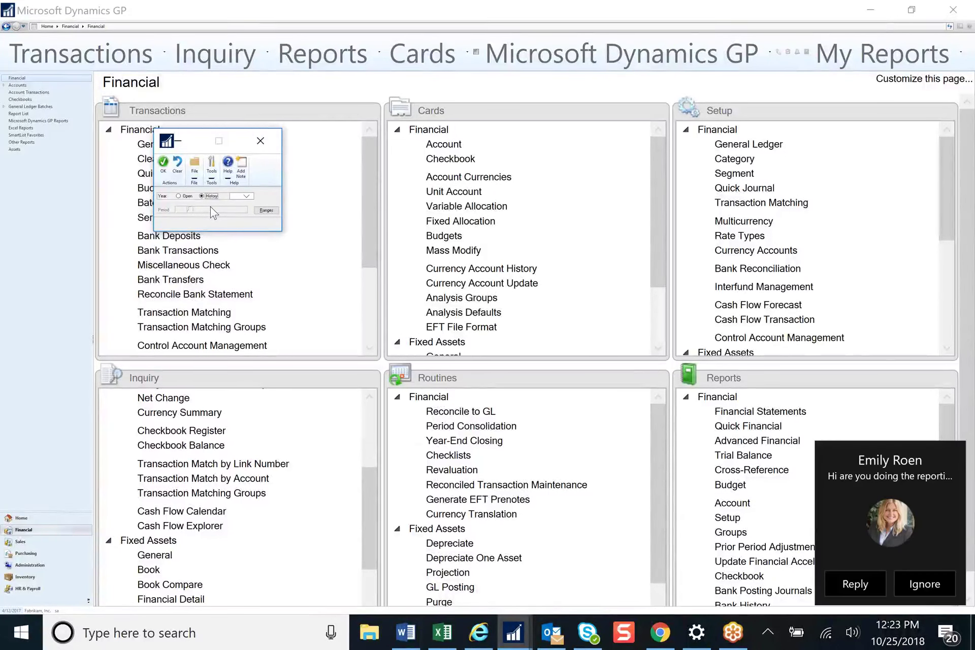
left_click(921, 583)
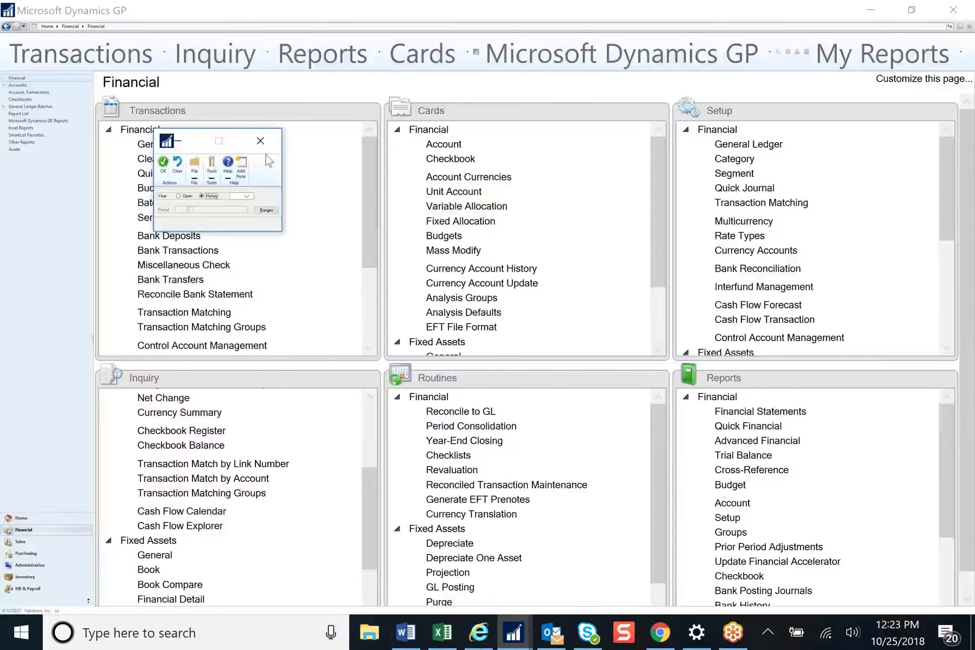
left_click(183, 144)
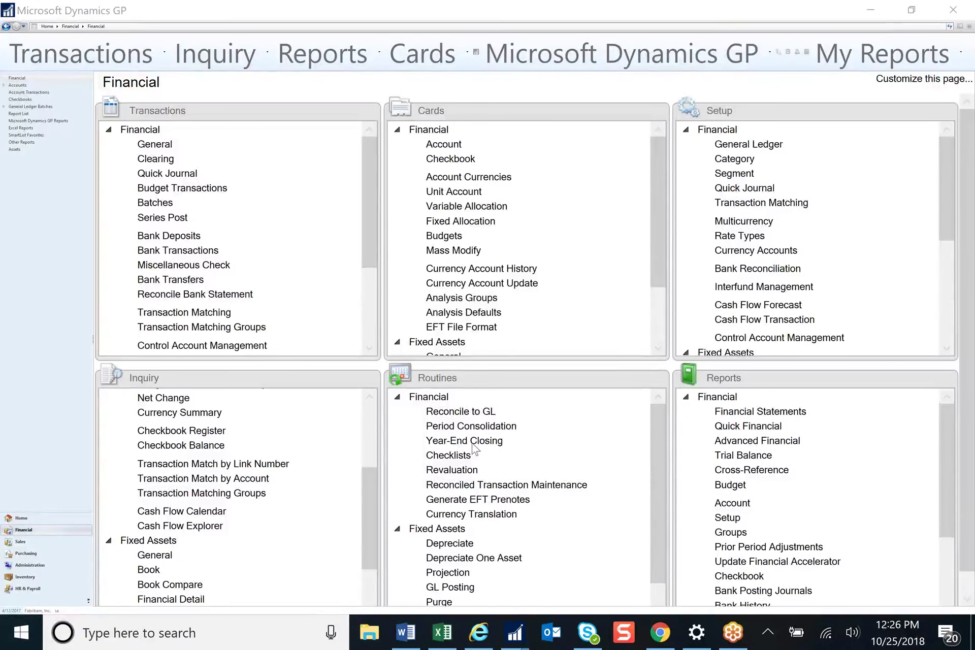
- Examine the options of the Year-End Closing and Reconciled Transaction Maintenance routines, closing each window without processing
left_click(473, 449)
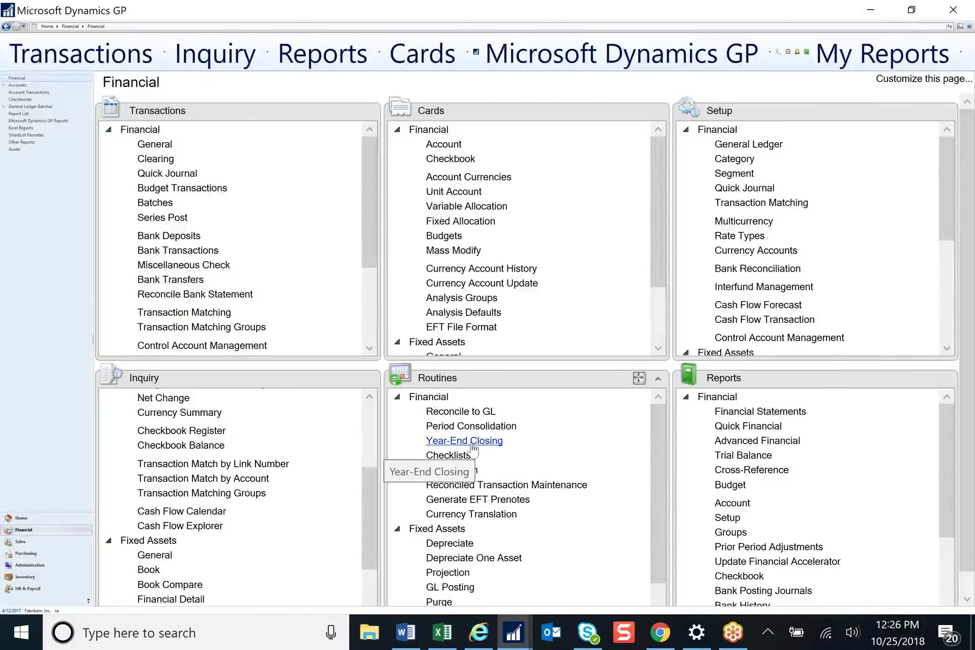
left_click(473, 449)
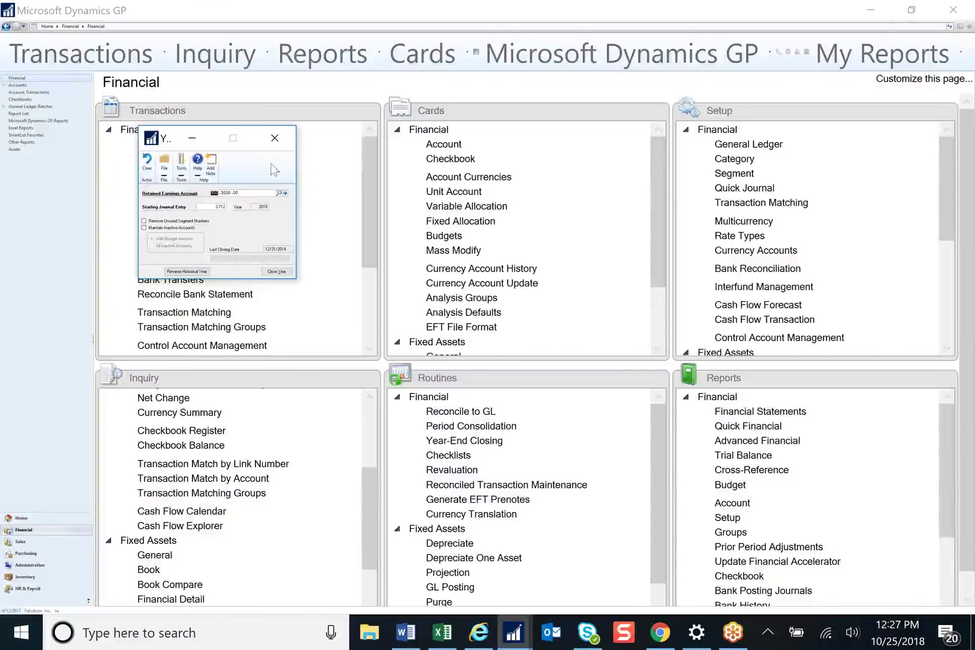
left_click(281, 136)
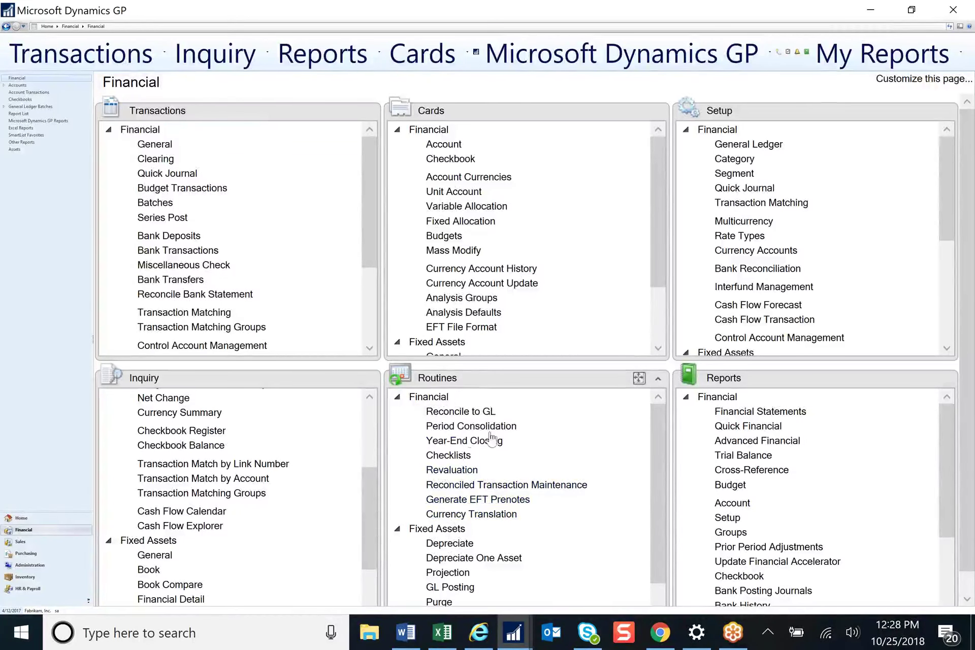
left_click(485, 486)
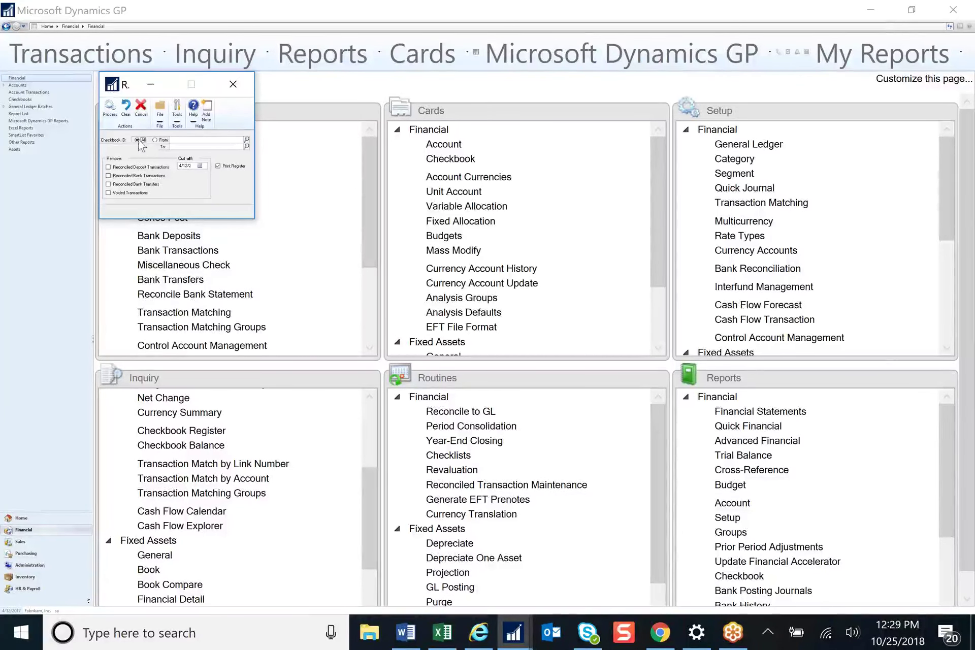
left_click(245, 86)
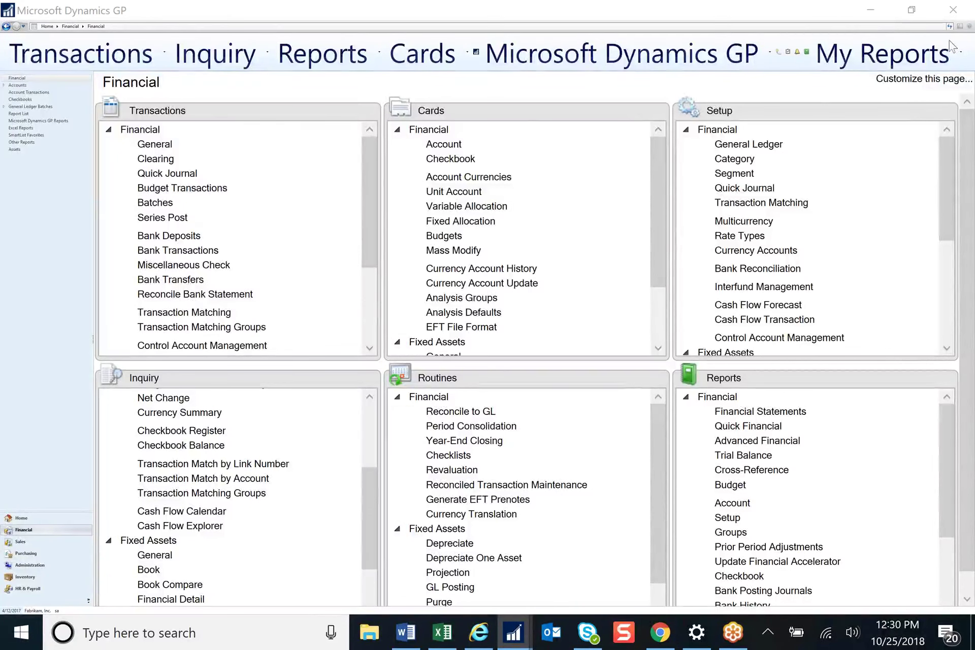
- Go to the Home page and open the Professional Services Tools Library
left_click(814, 86)
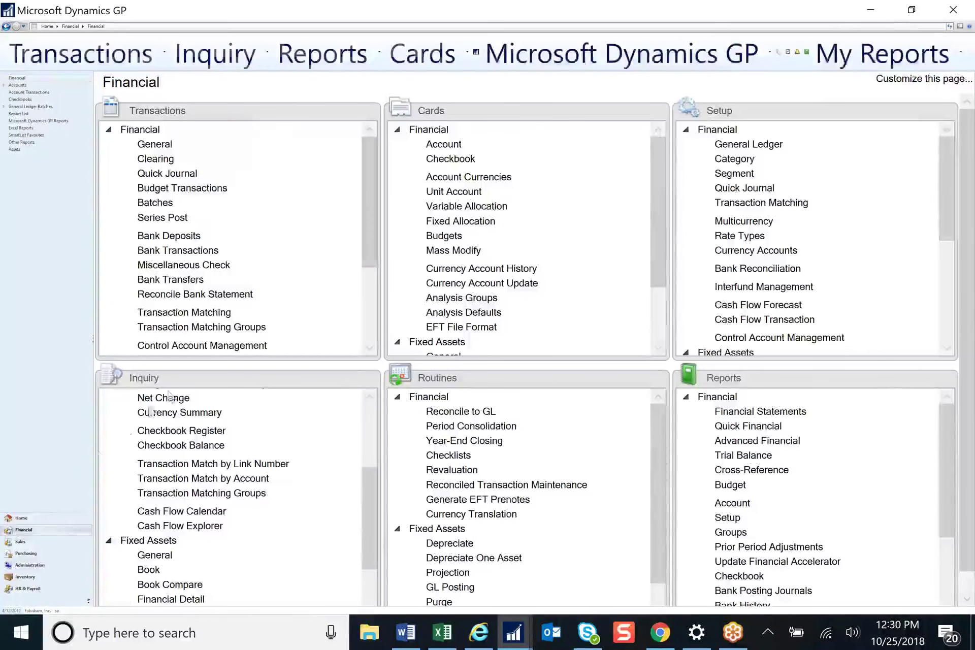
left_click(22, 519)
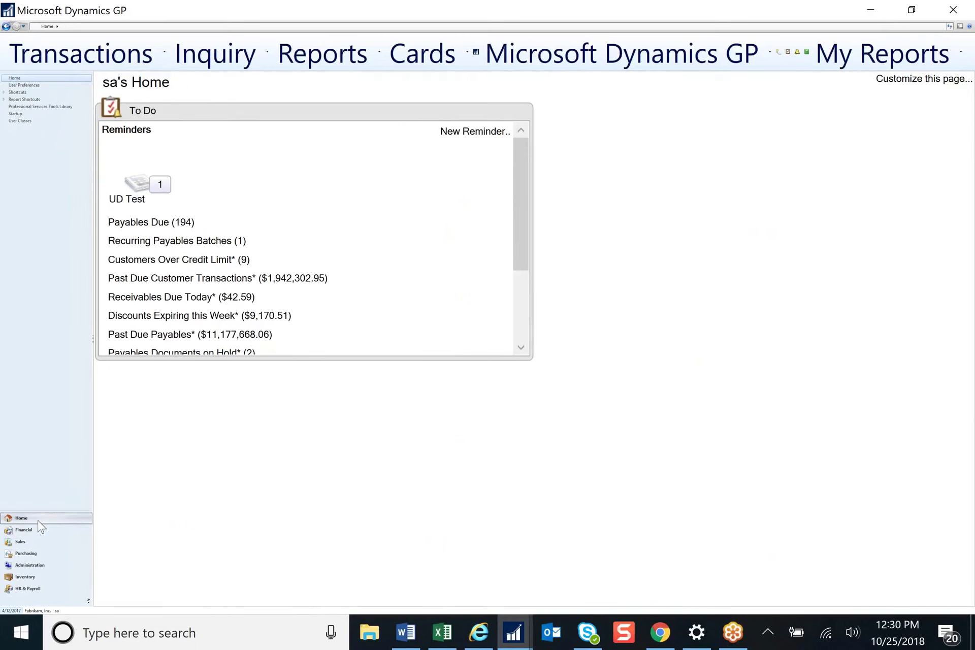
left_click(51, 107)
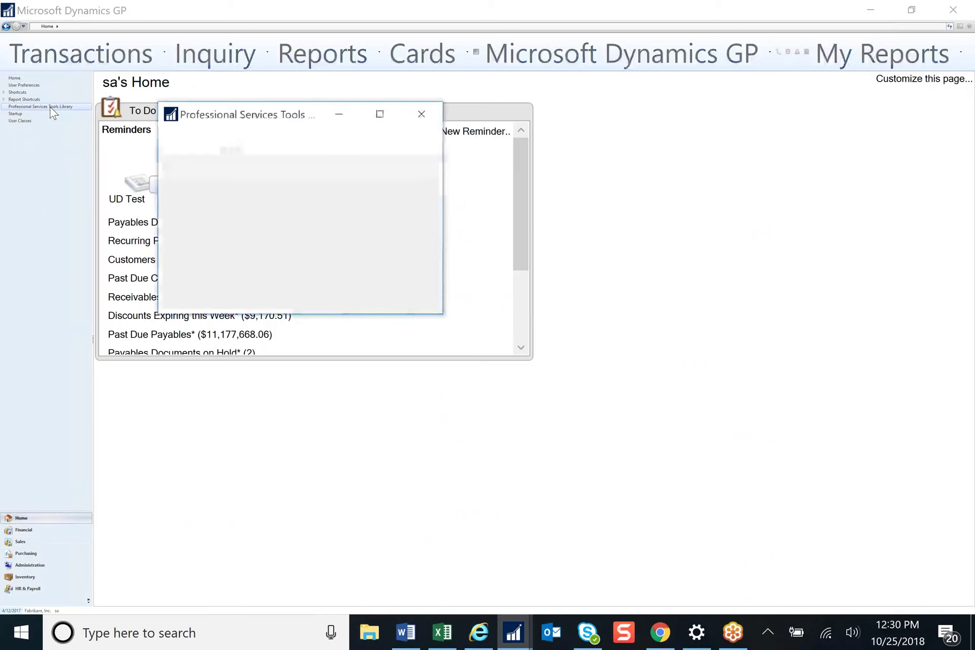